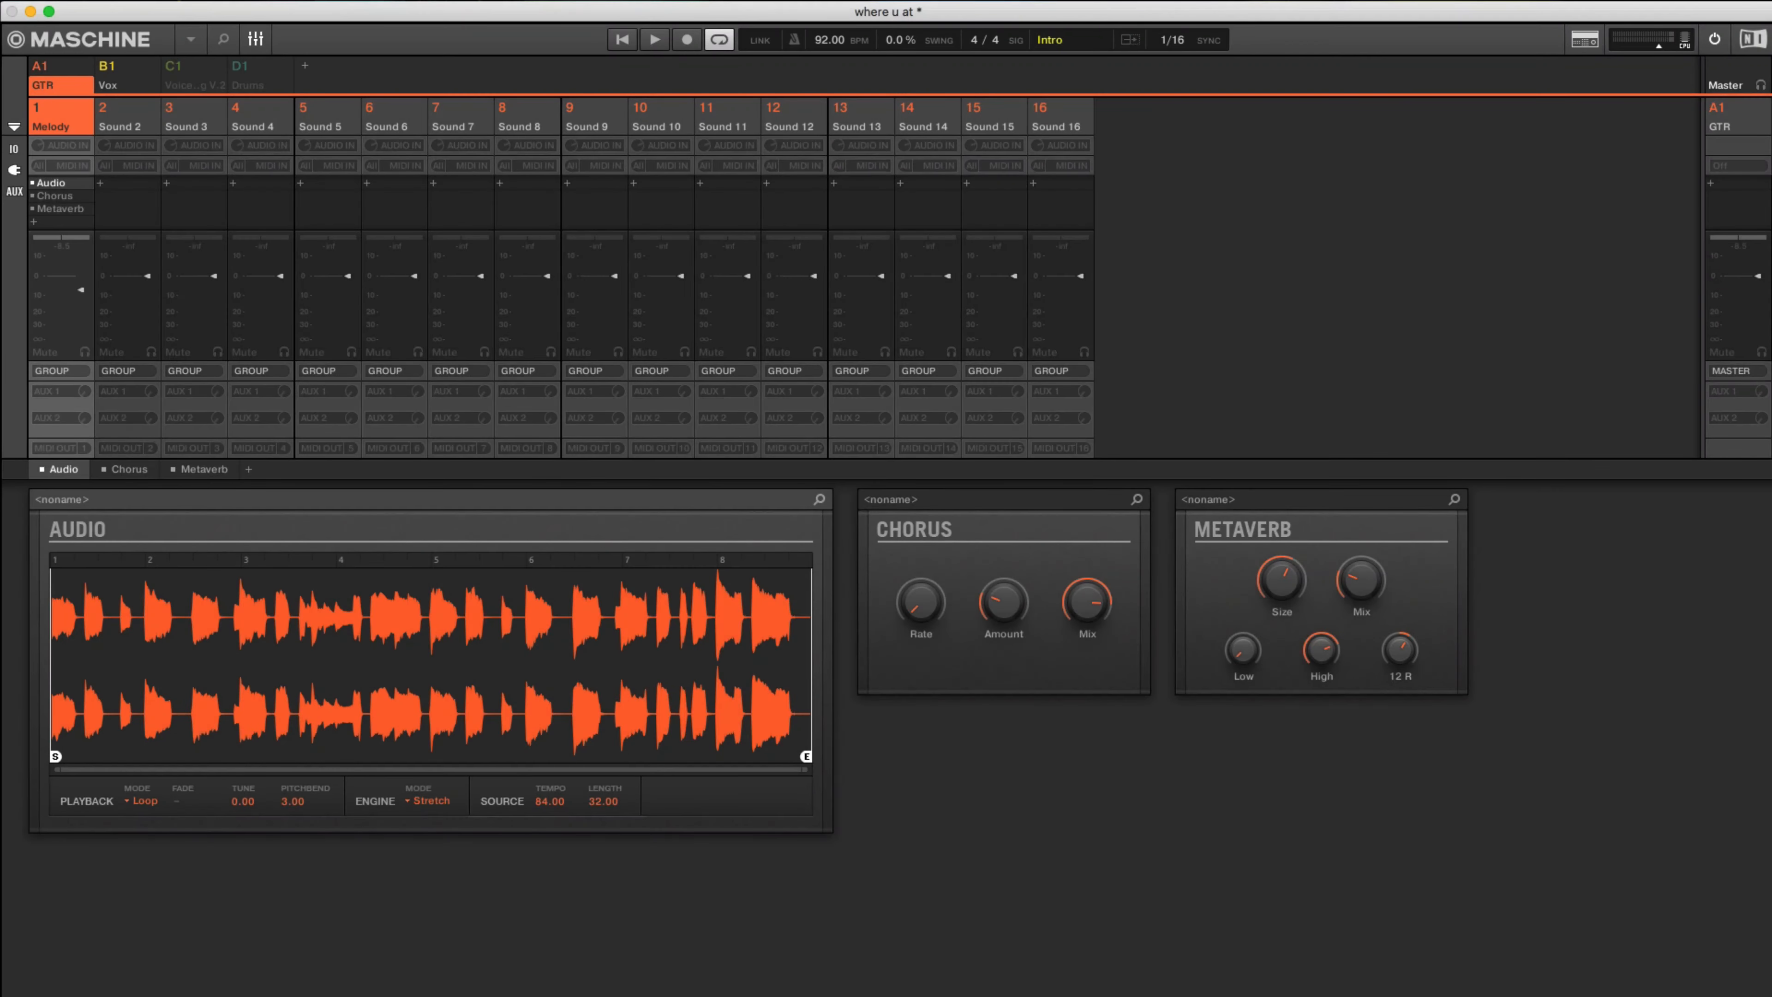
Step: Switch from the mixer to the pattern view, mute the GTR group, and open Serato Sample on the Vox group's S.S sound
key("F3")
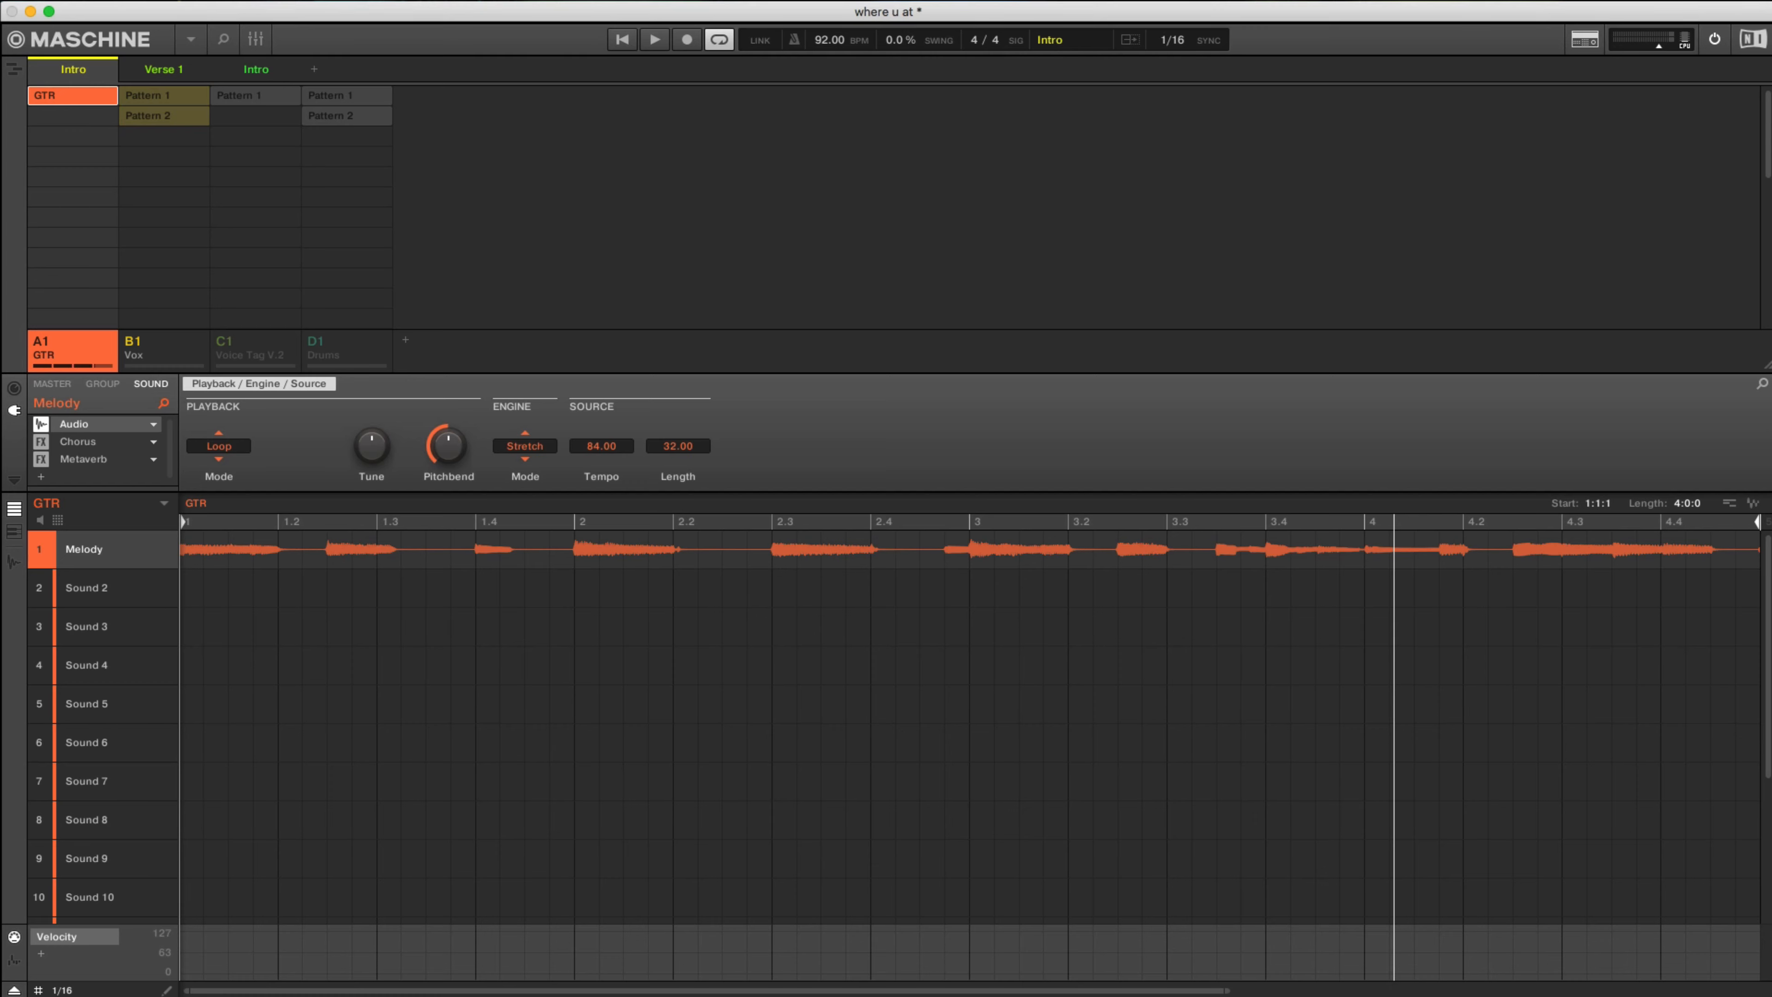
left_click(157, 355)
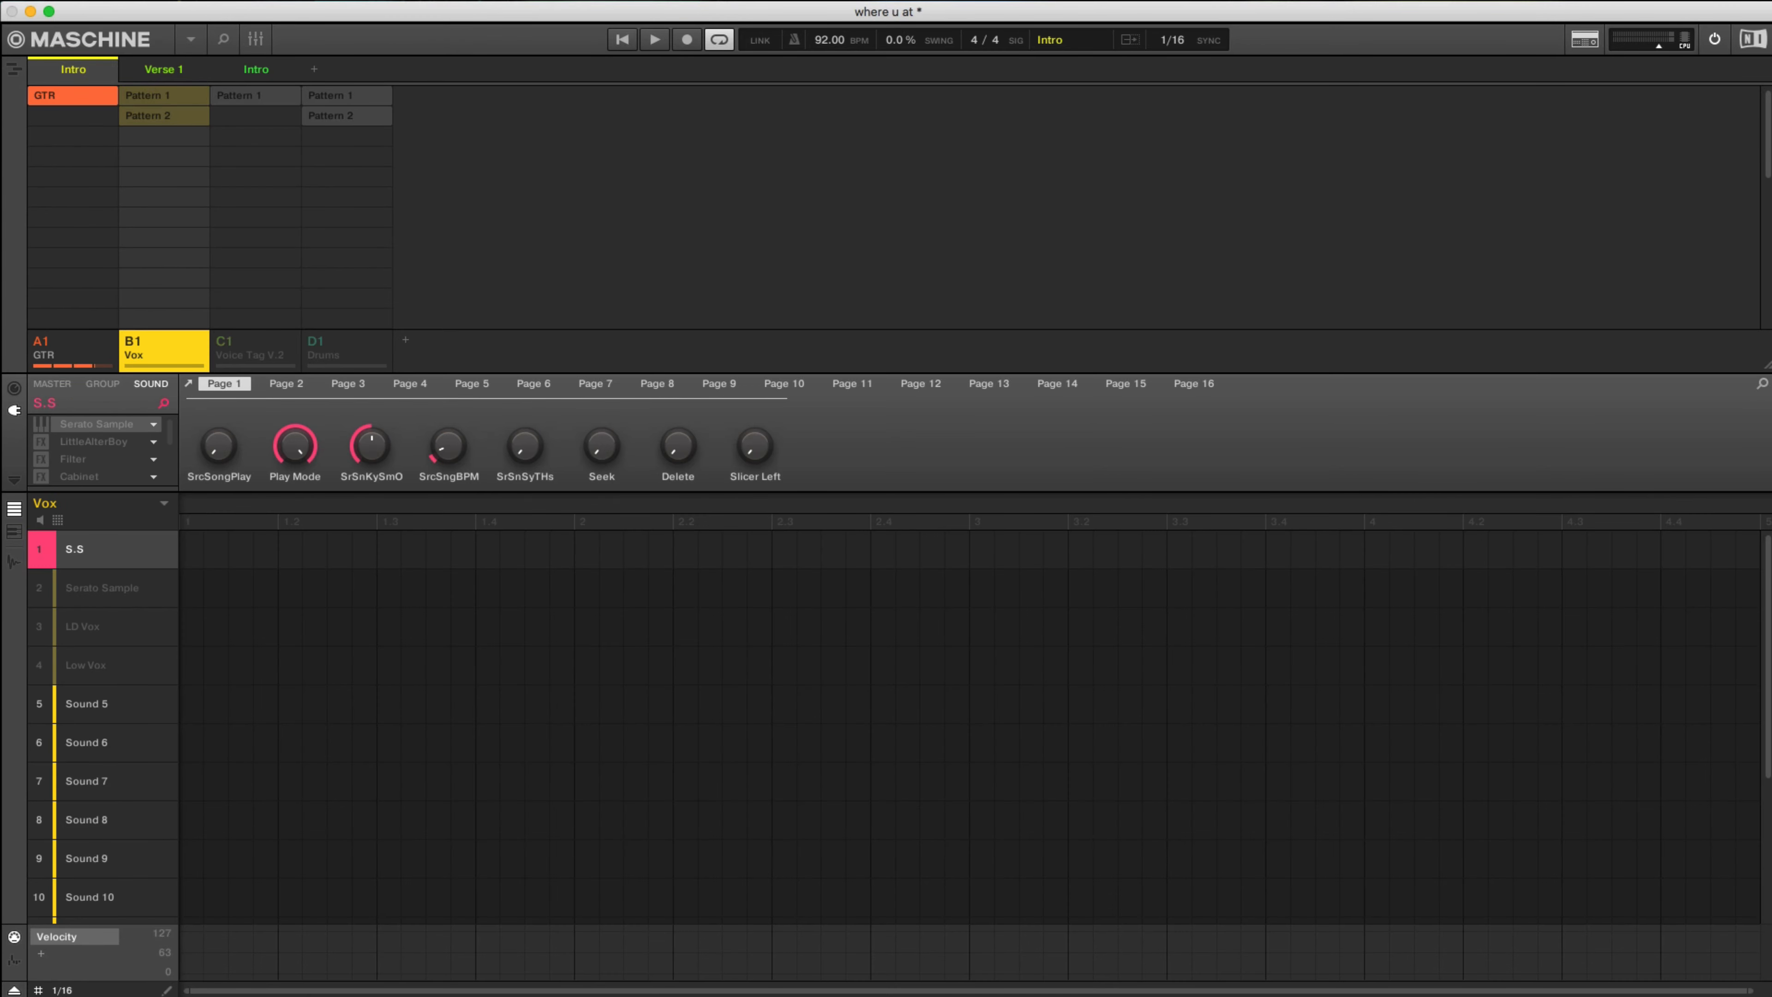
left_click(41, 341)
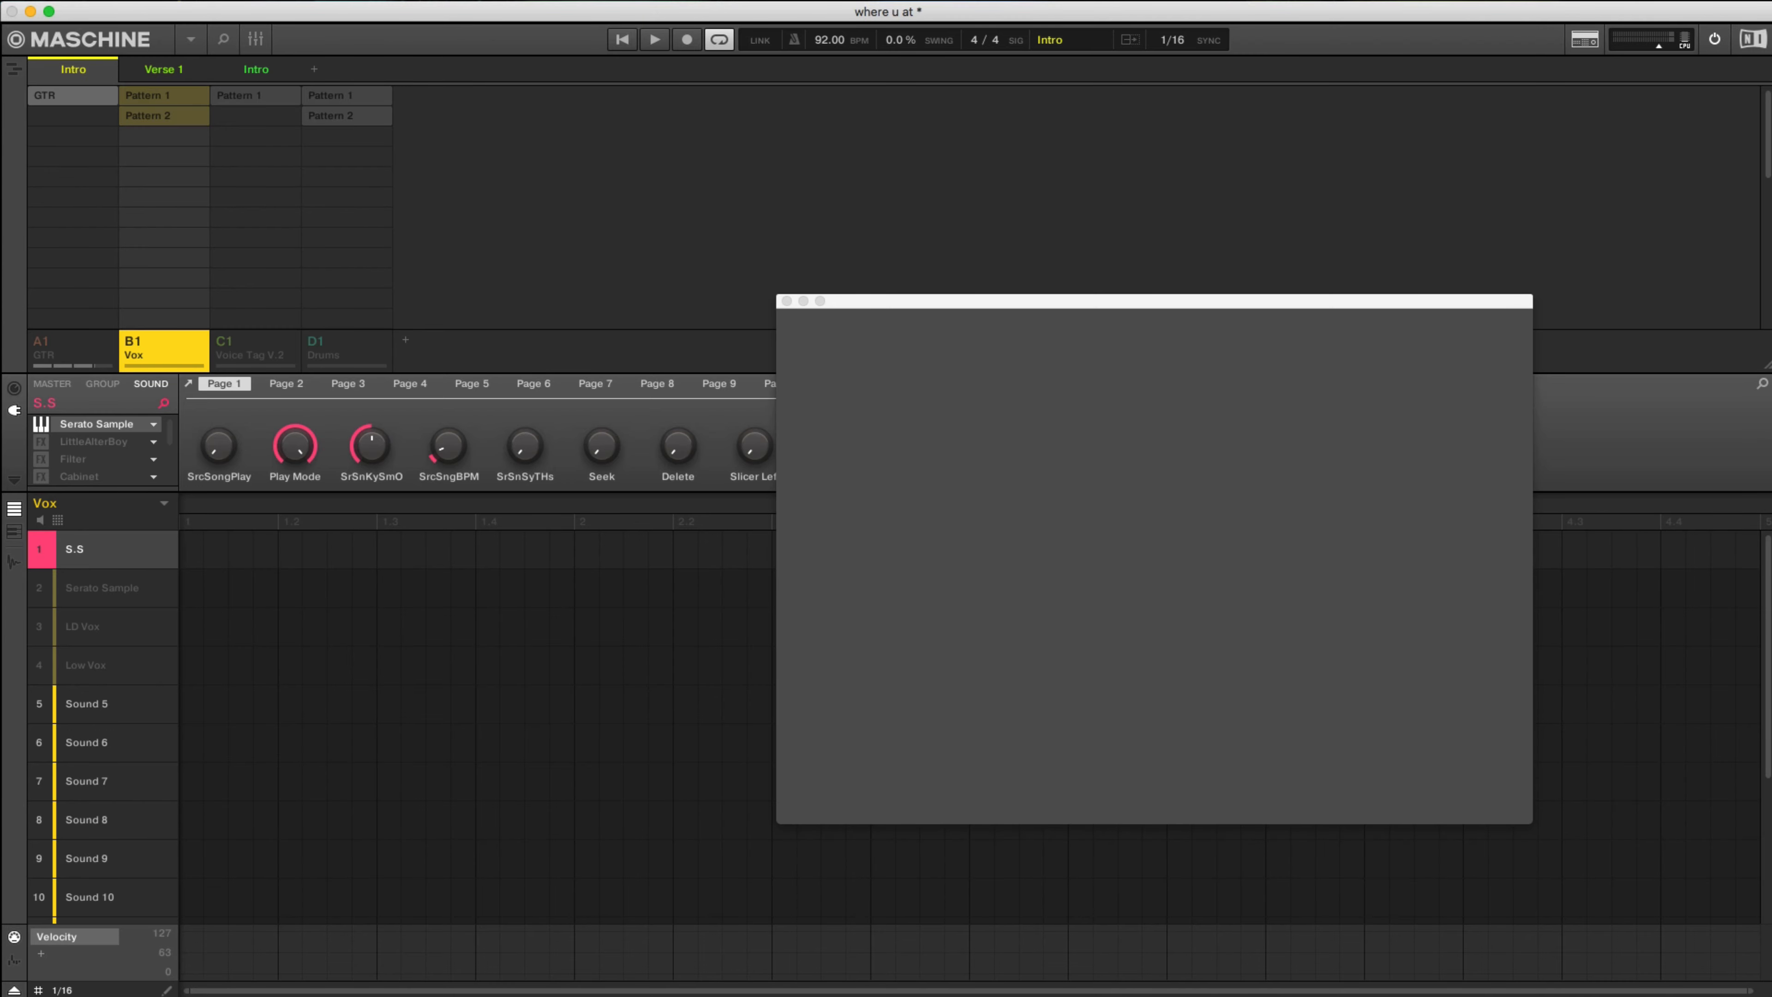
left_click_drag(1154, 301, 1029, 296)
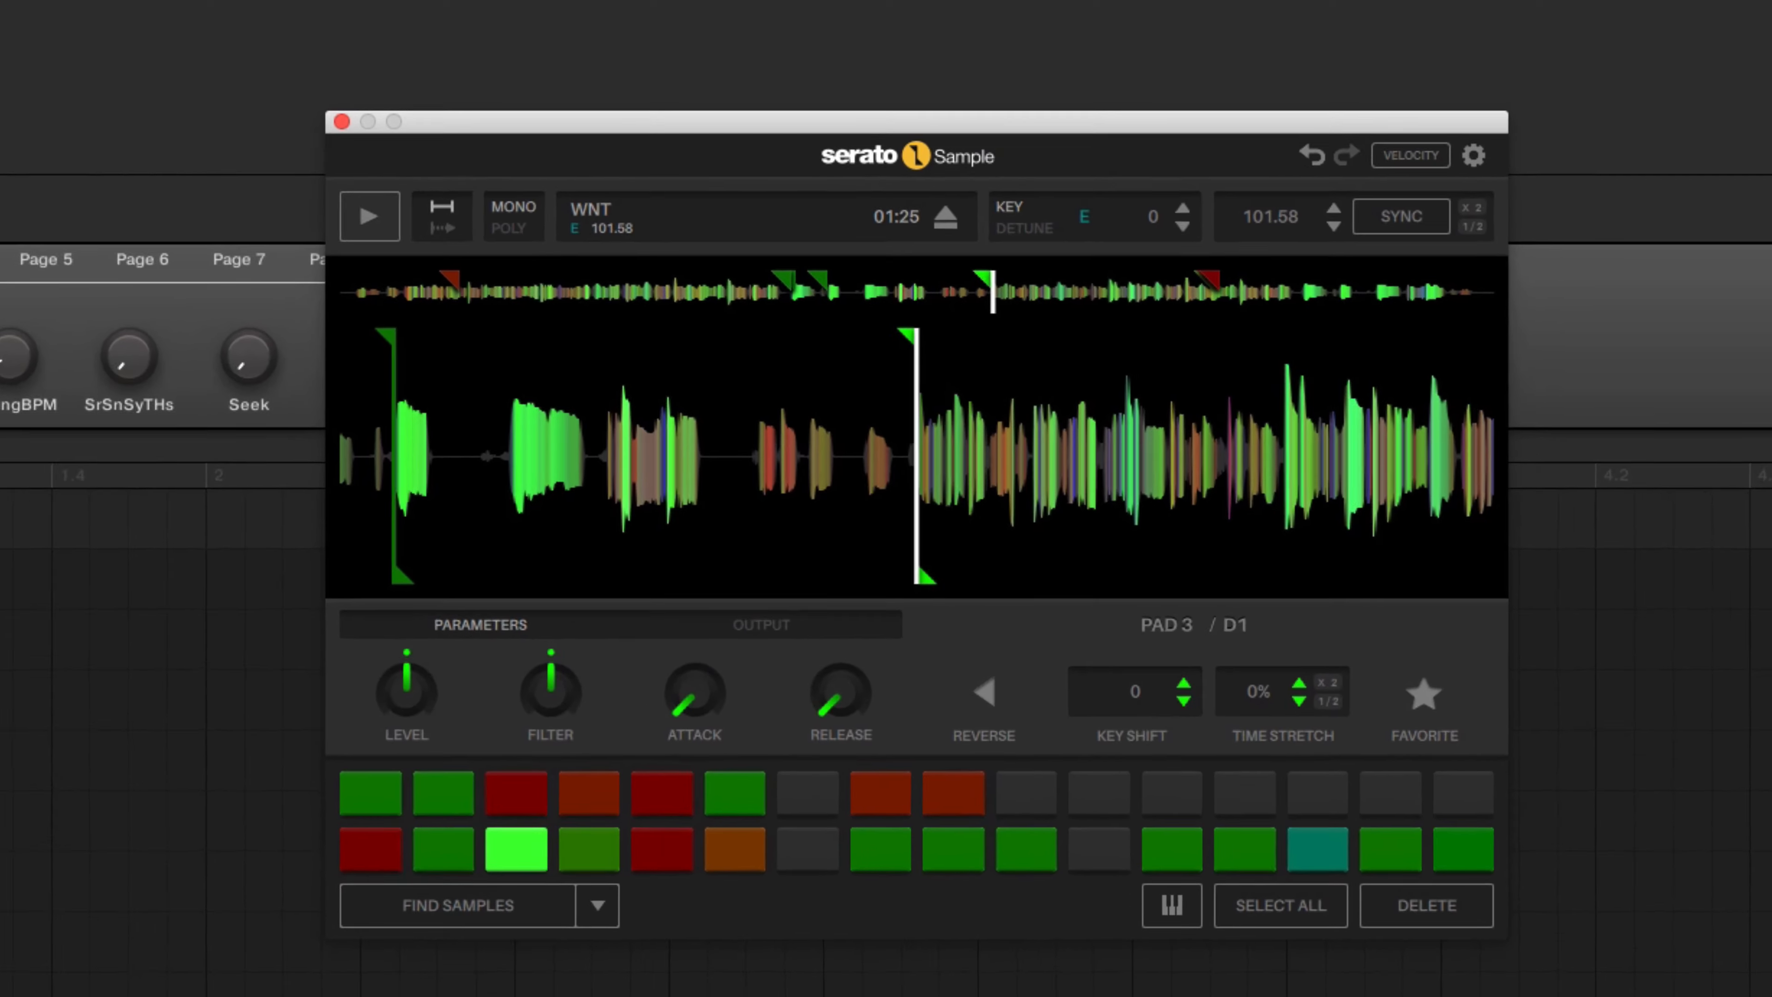
Step: Audition the WNT vocal sample from pad 3 and sync its tempo to the project
key("space")
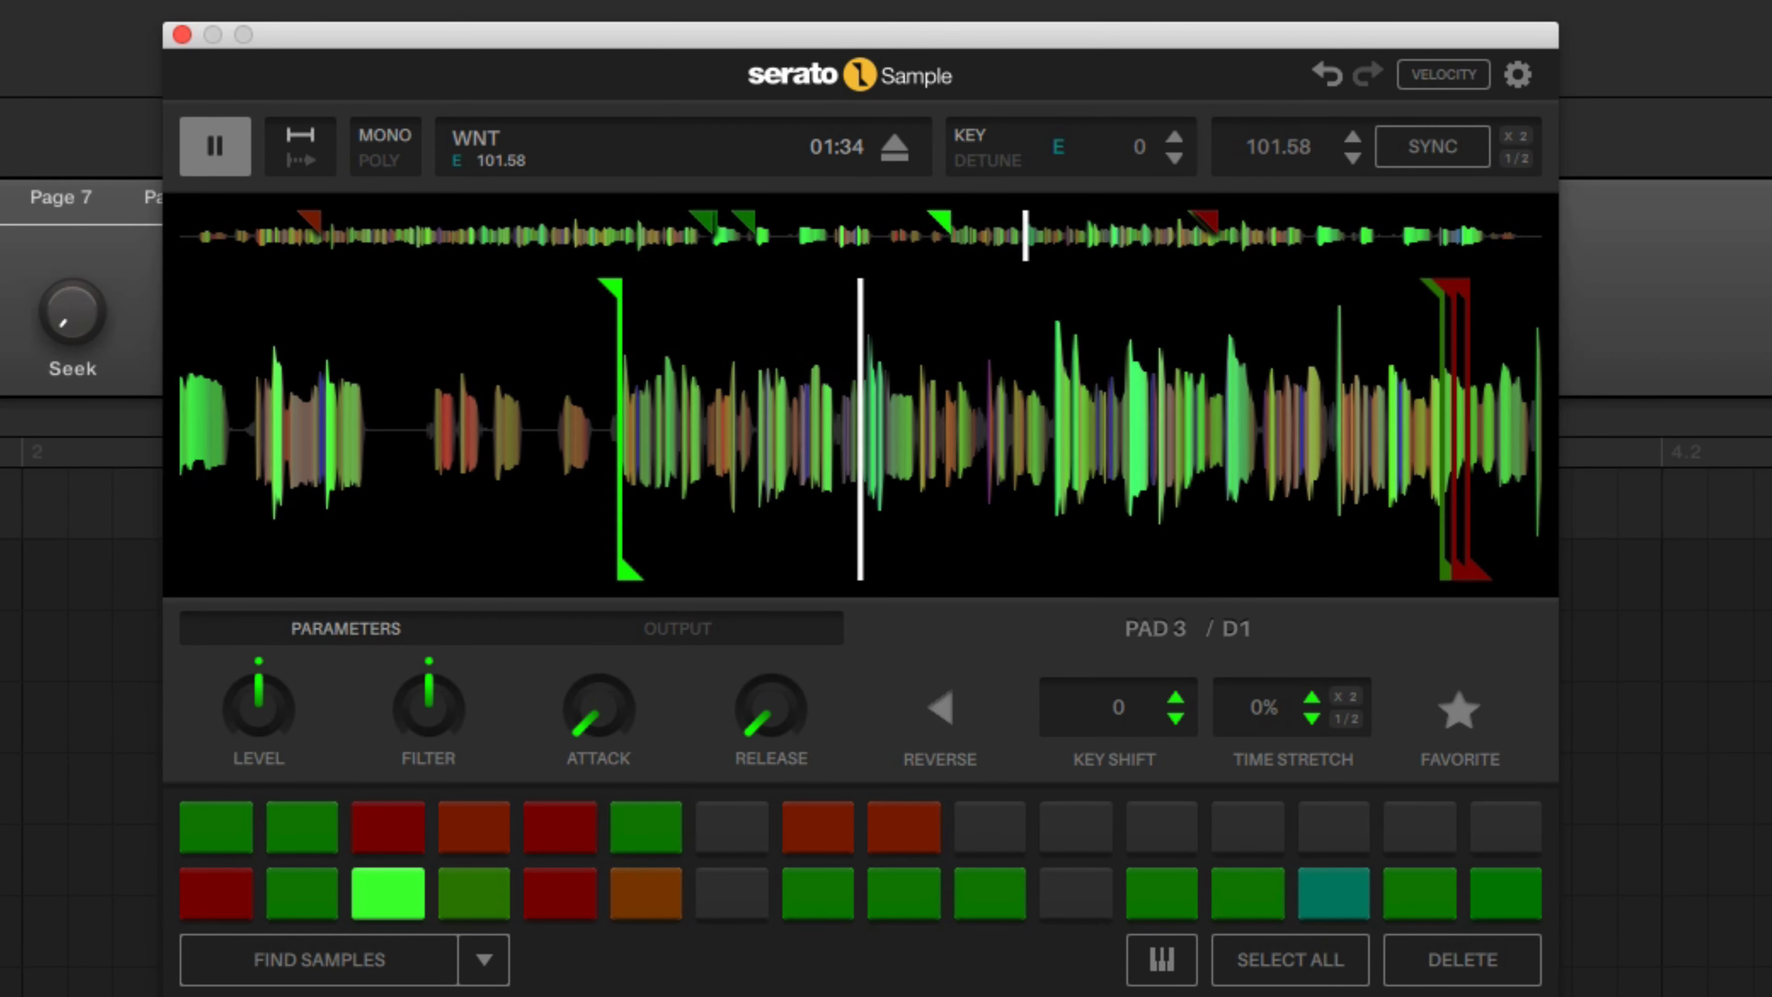
key("space")
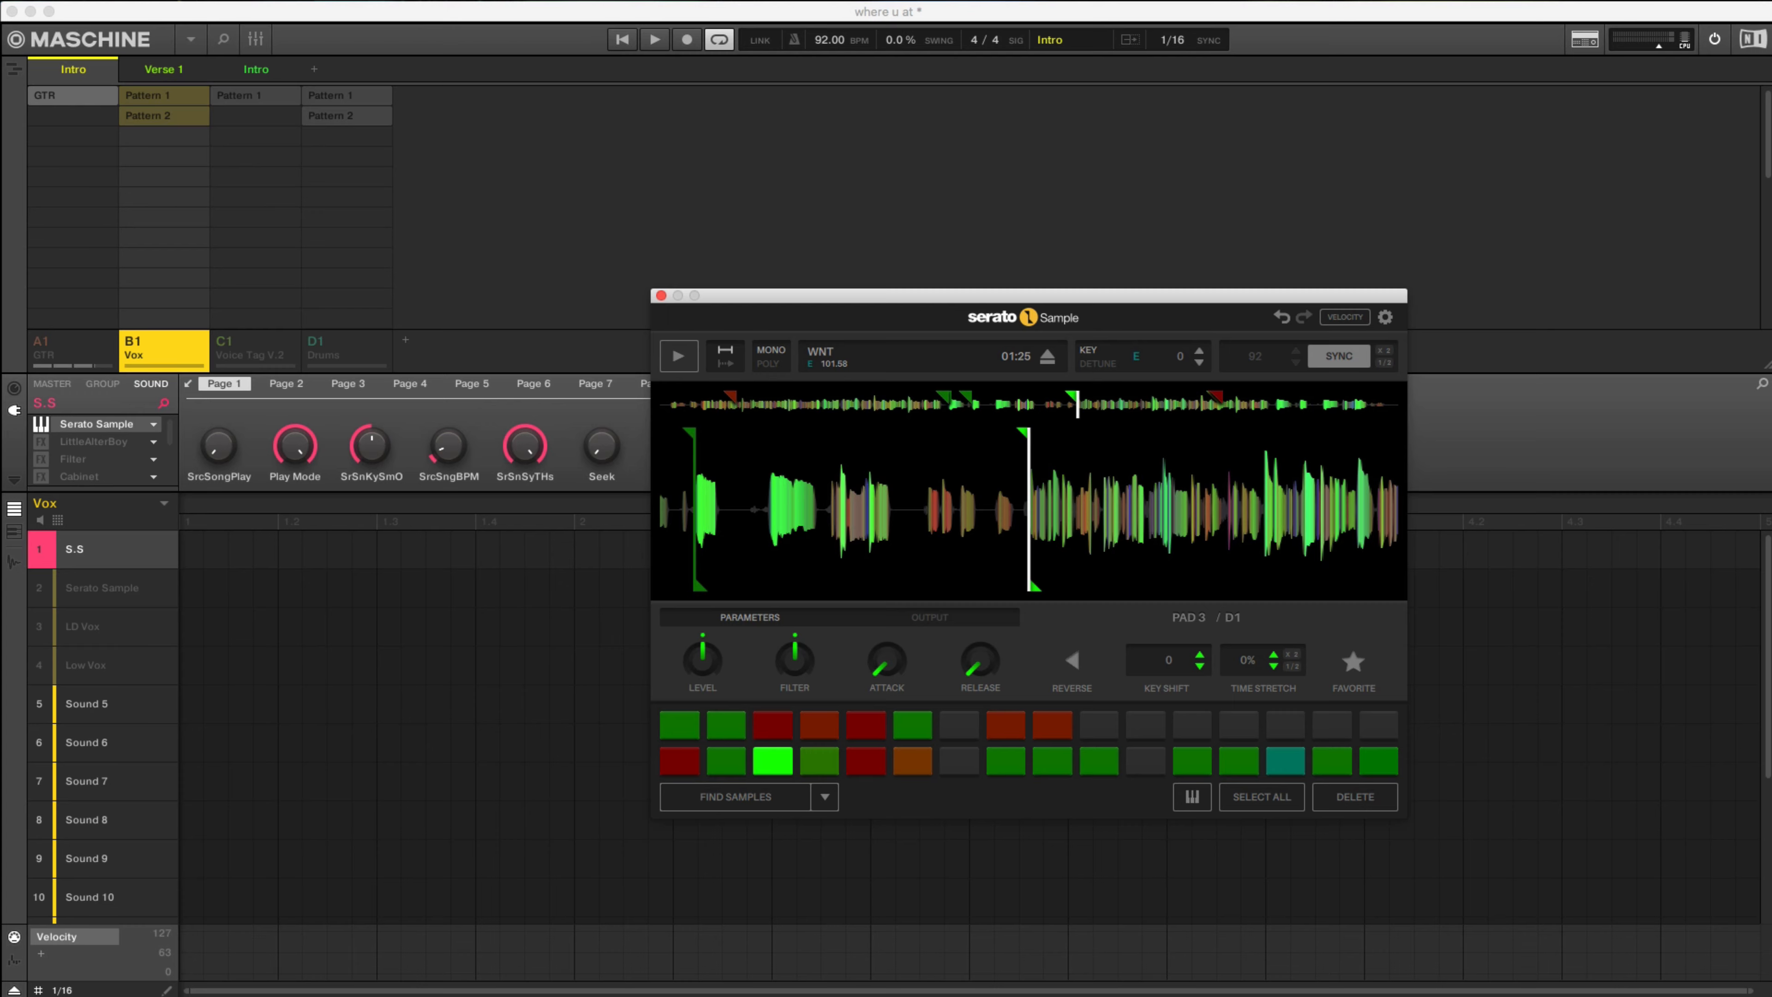
Step: Select the GTR group, activate the Verse 1 scene, and play back the guitar melody
left_click(70, 347)
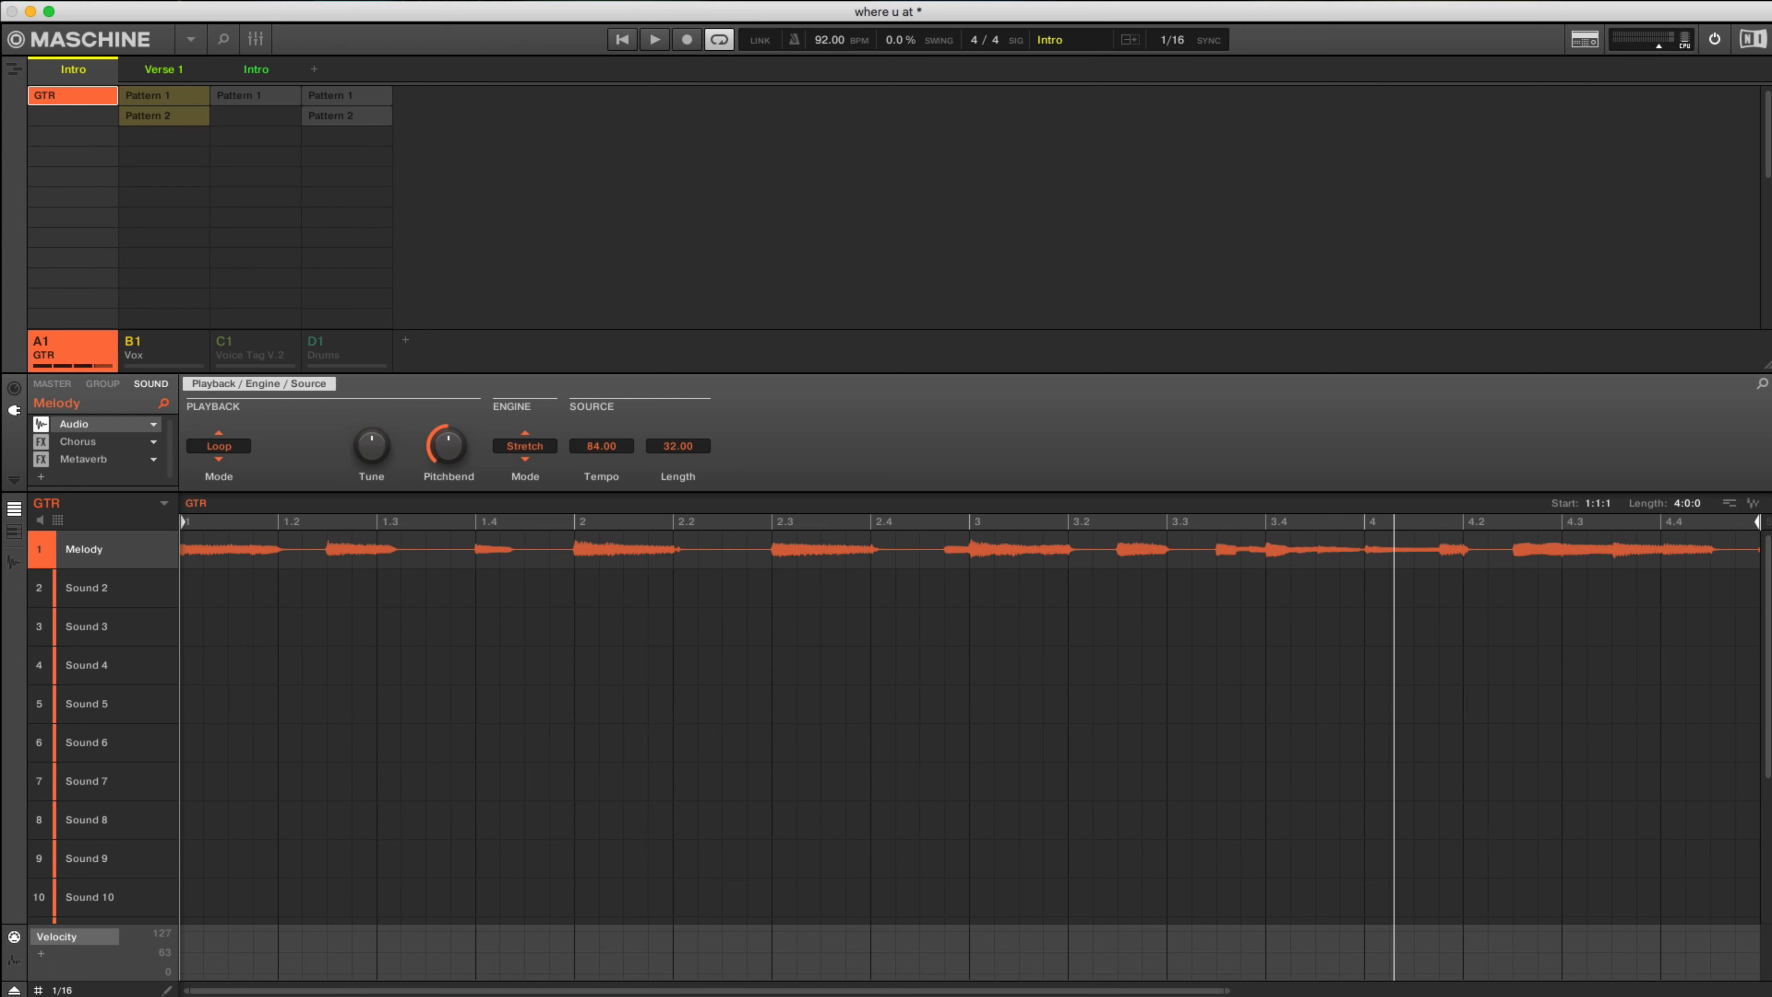
left_click(164, 69)
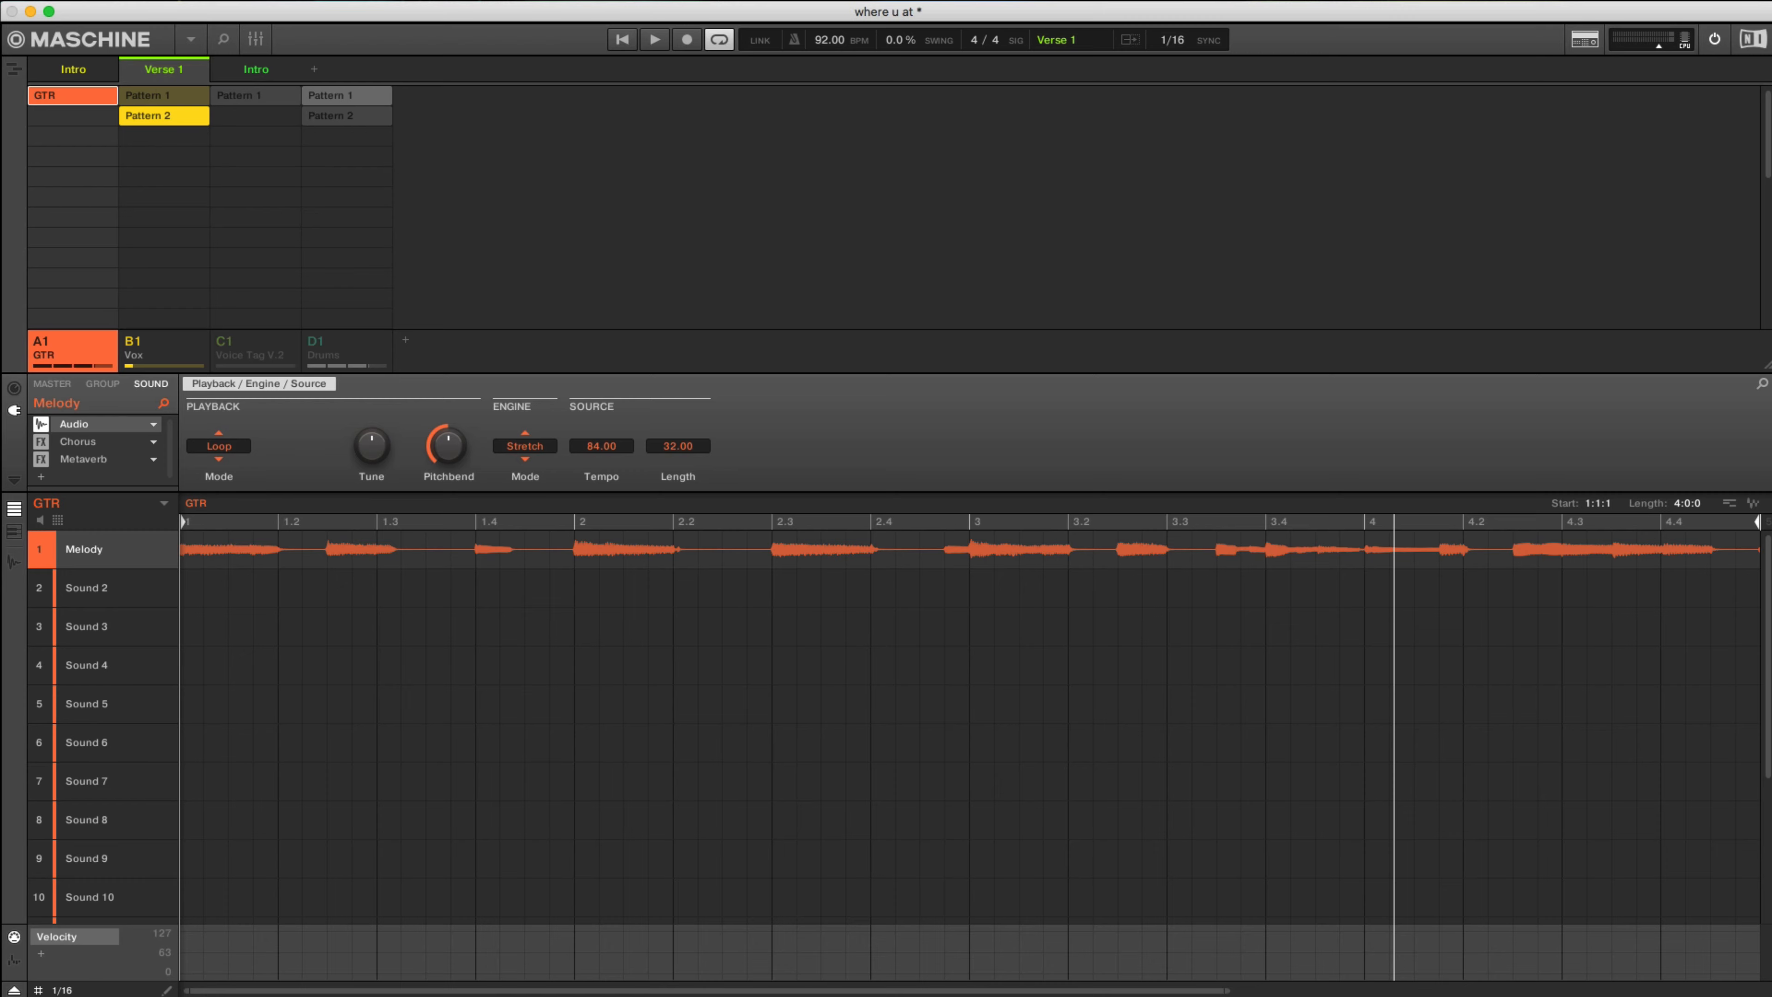
key("space")
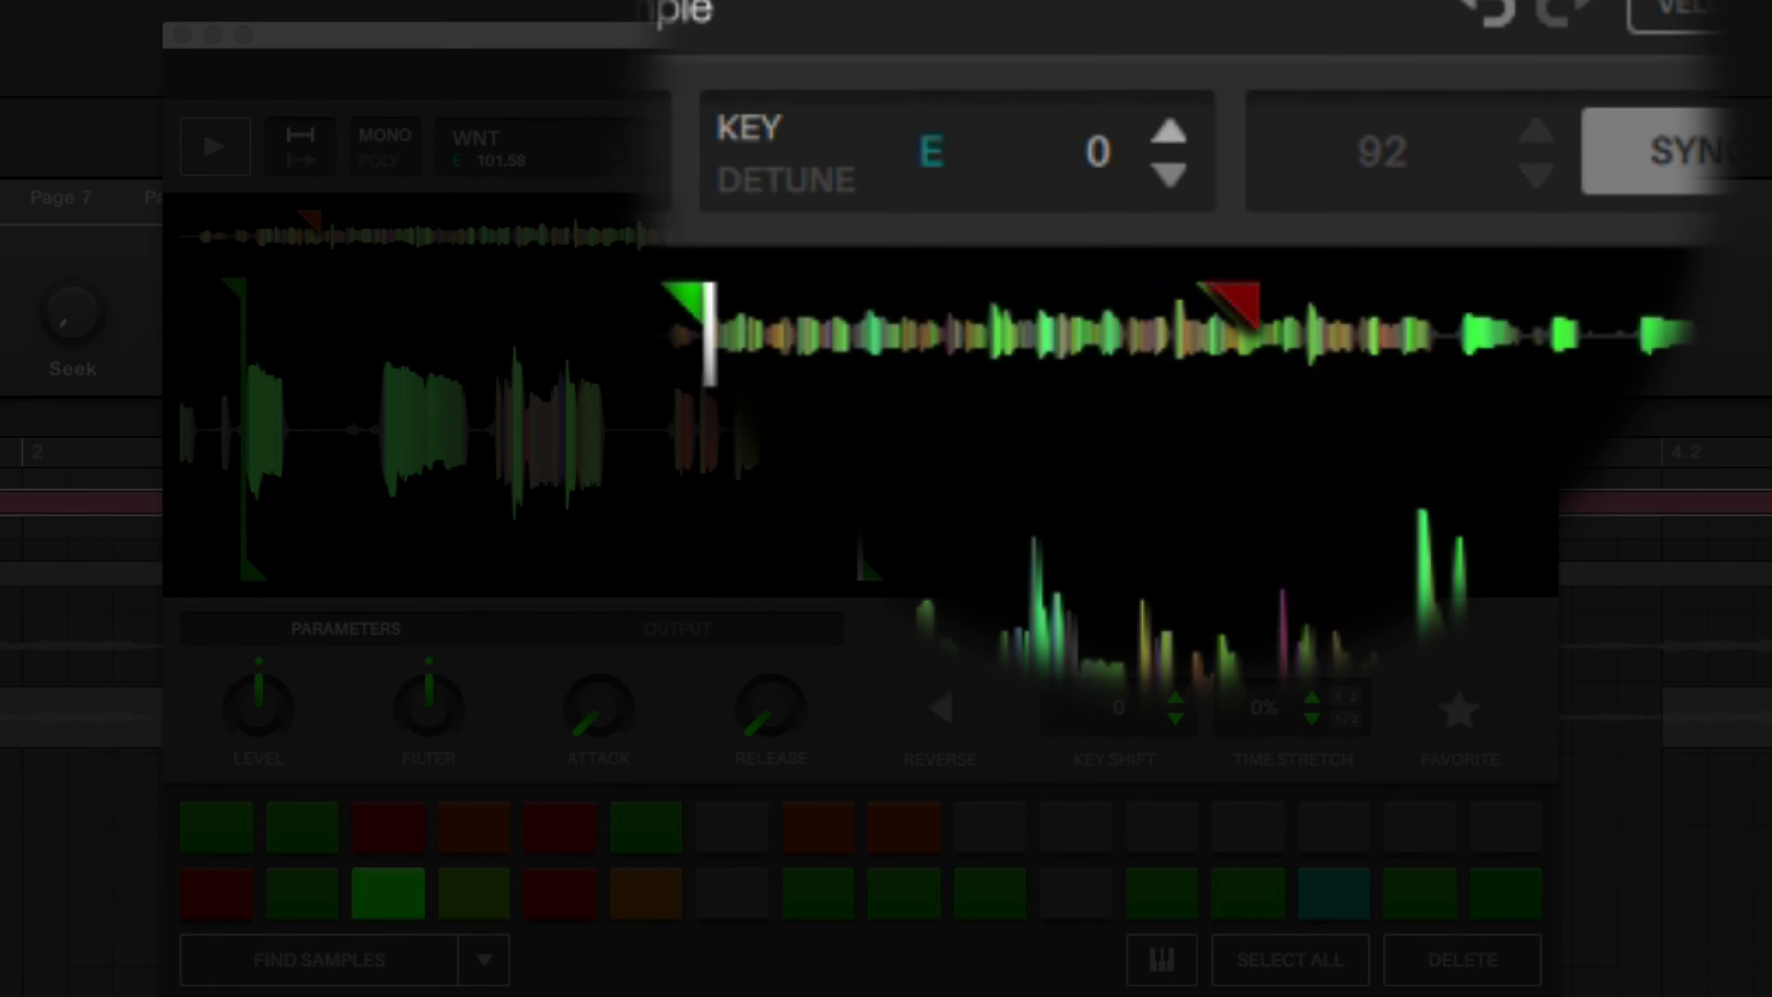
Step: Raise the WNT sample's key to F# (+2) in Serato Sample and audition pad 3
left_click(1172, 134)
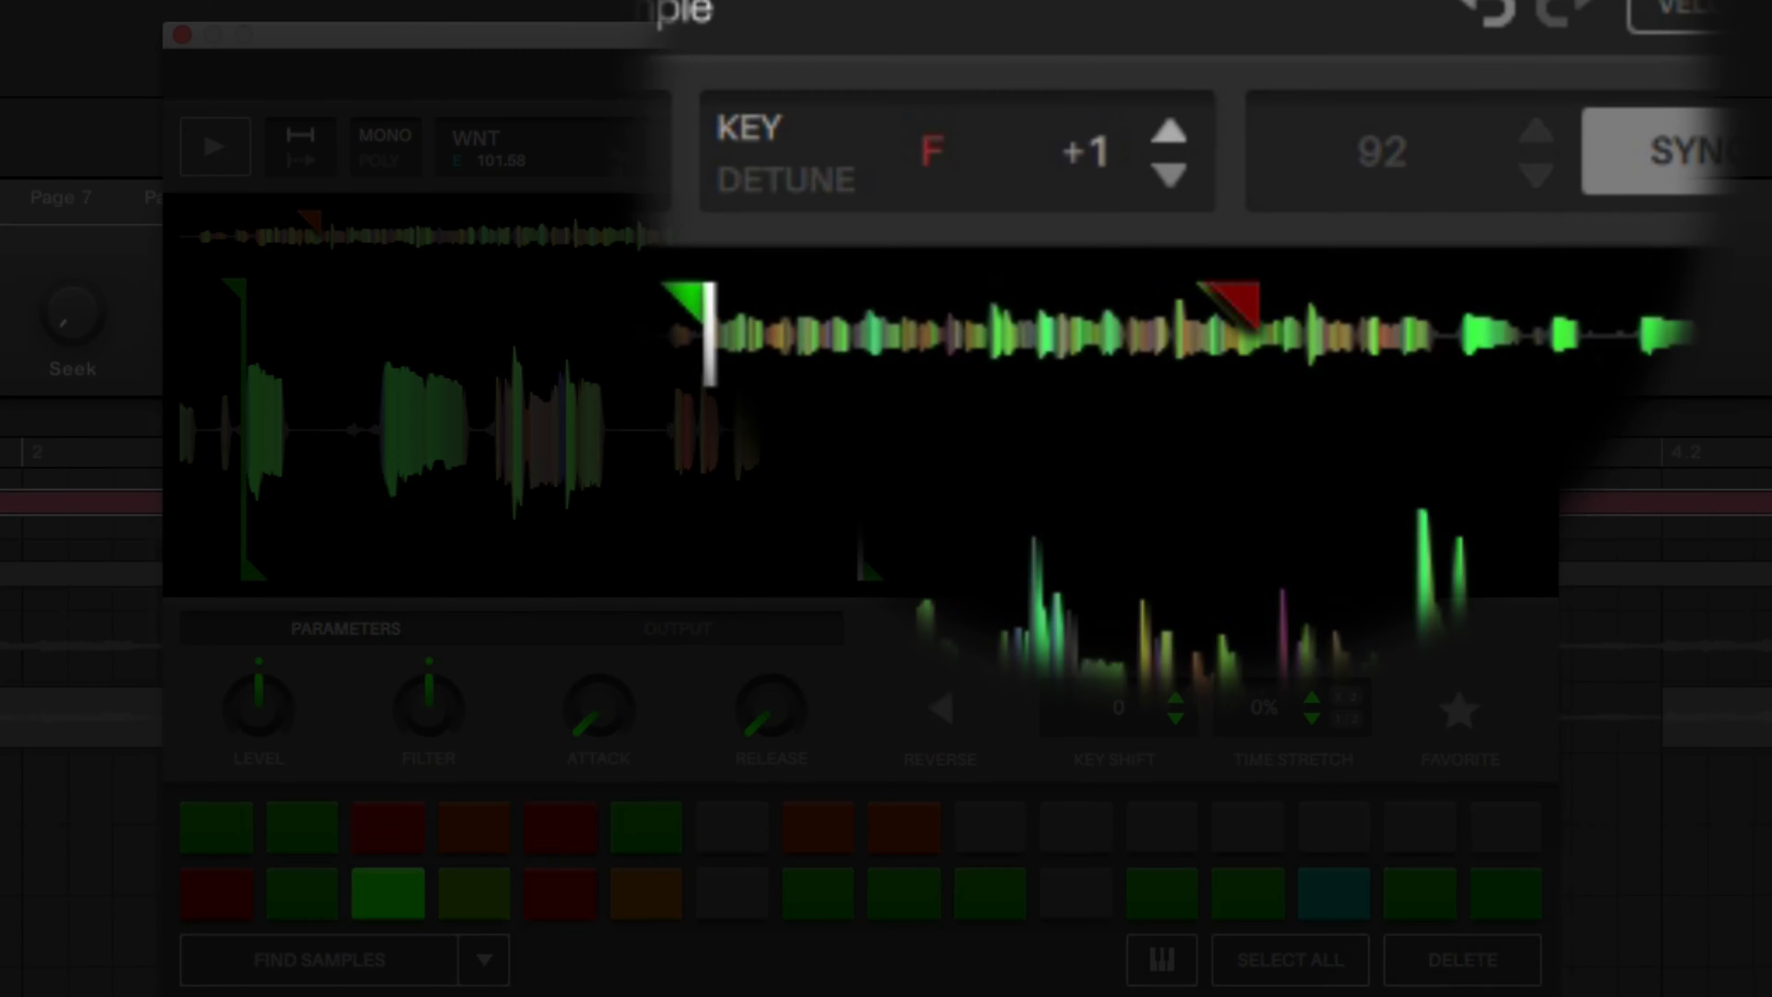
left_click(1175, 135)
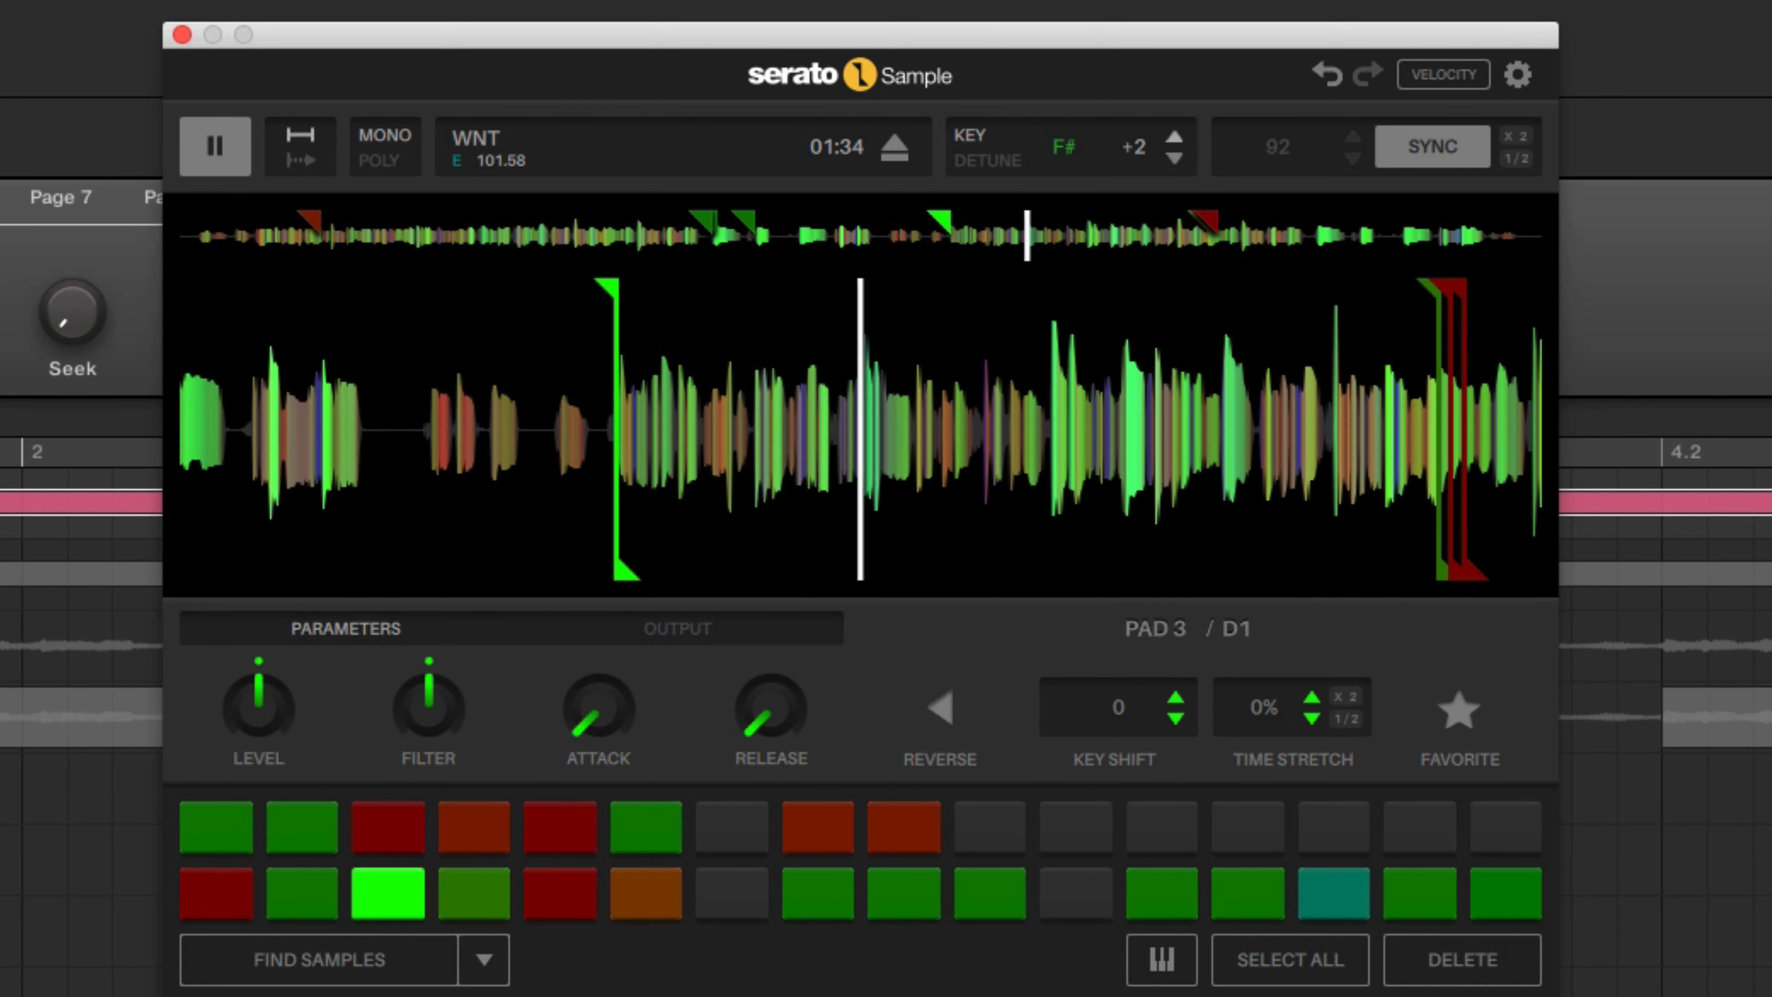
key("space")
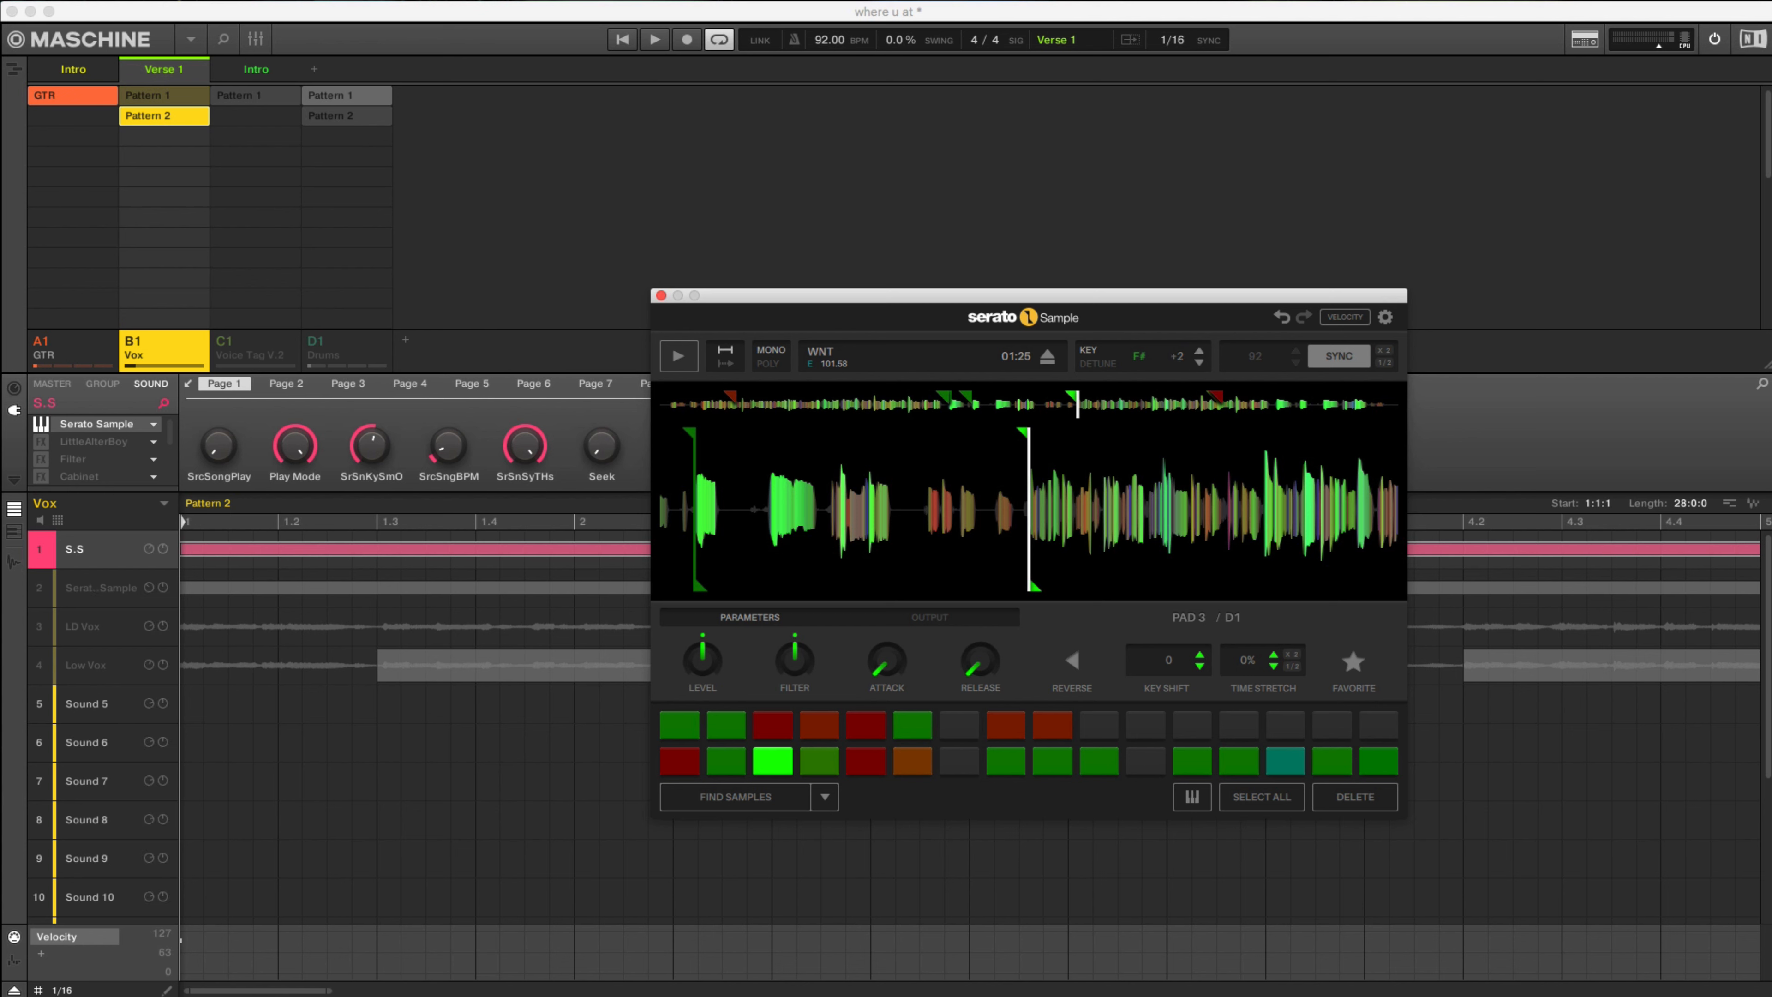
Step: Examine the S.S sound's long note across Pattern 2 in the piano roll and audition its key
left_click(91, 550)
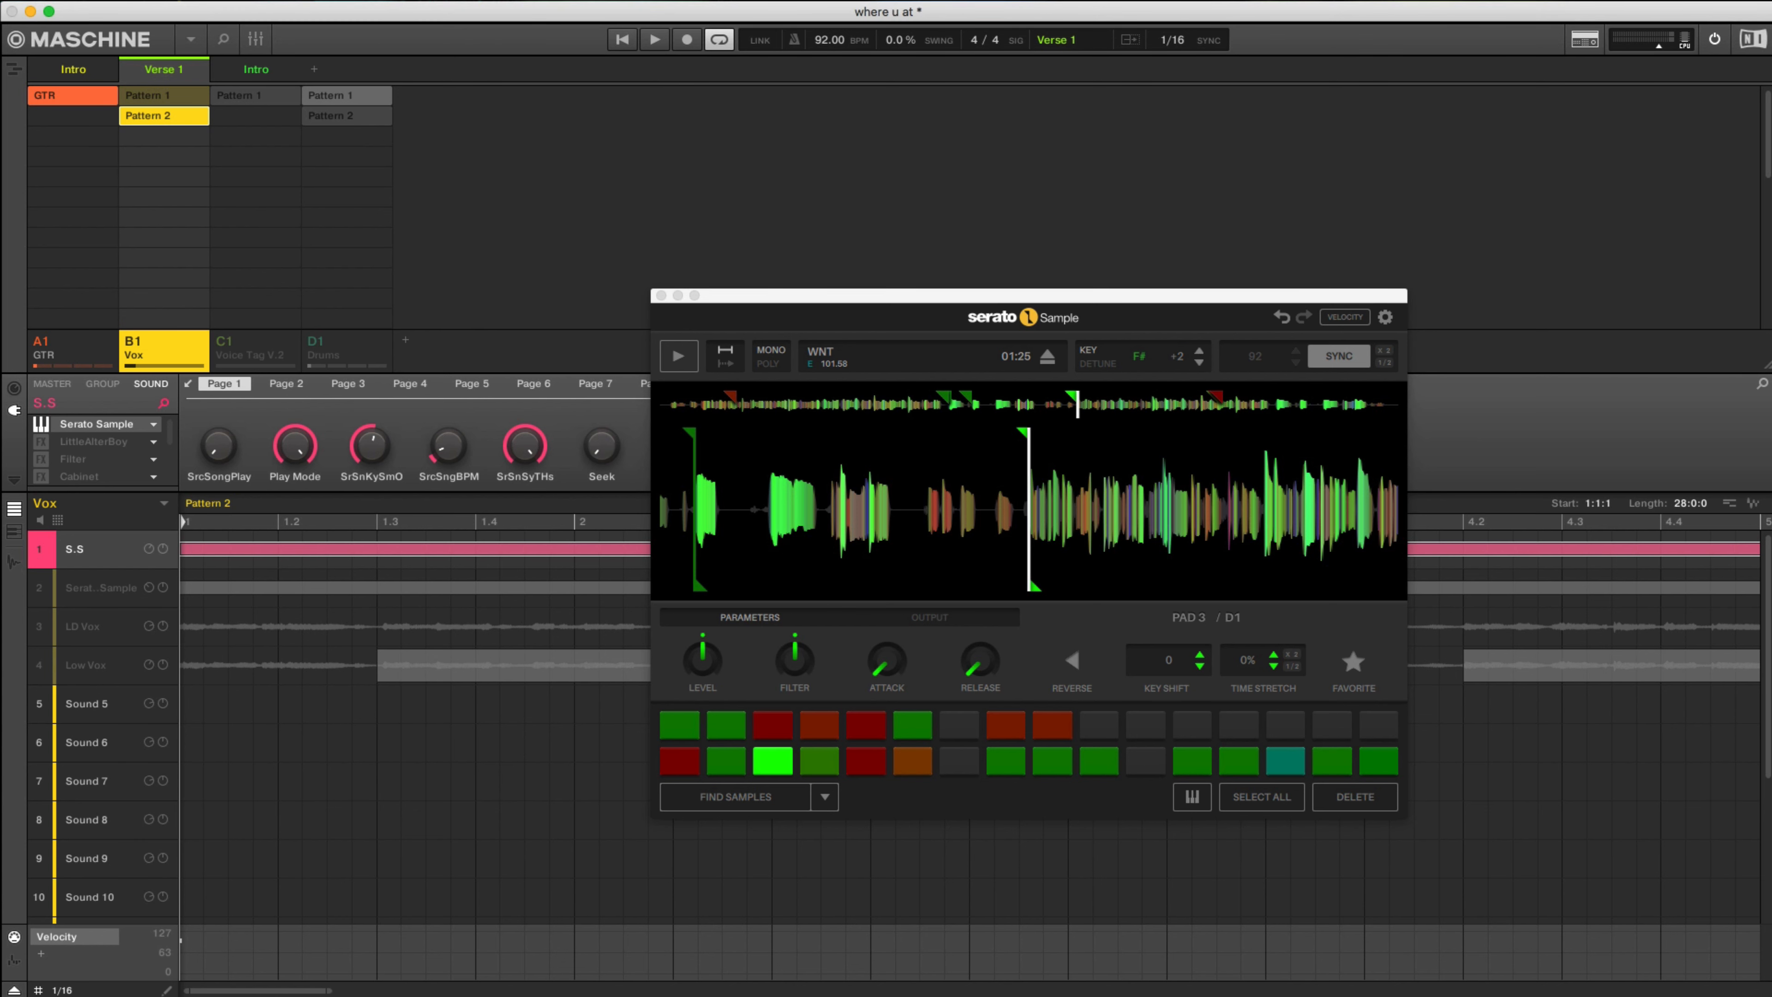
left_click(14, 532)
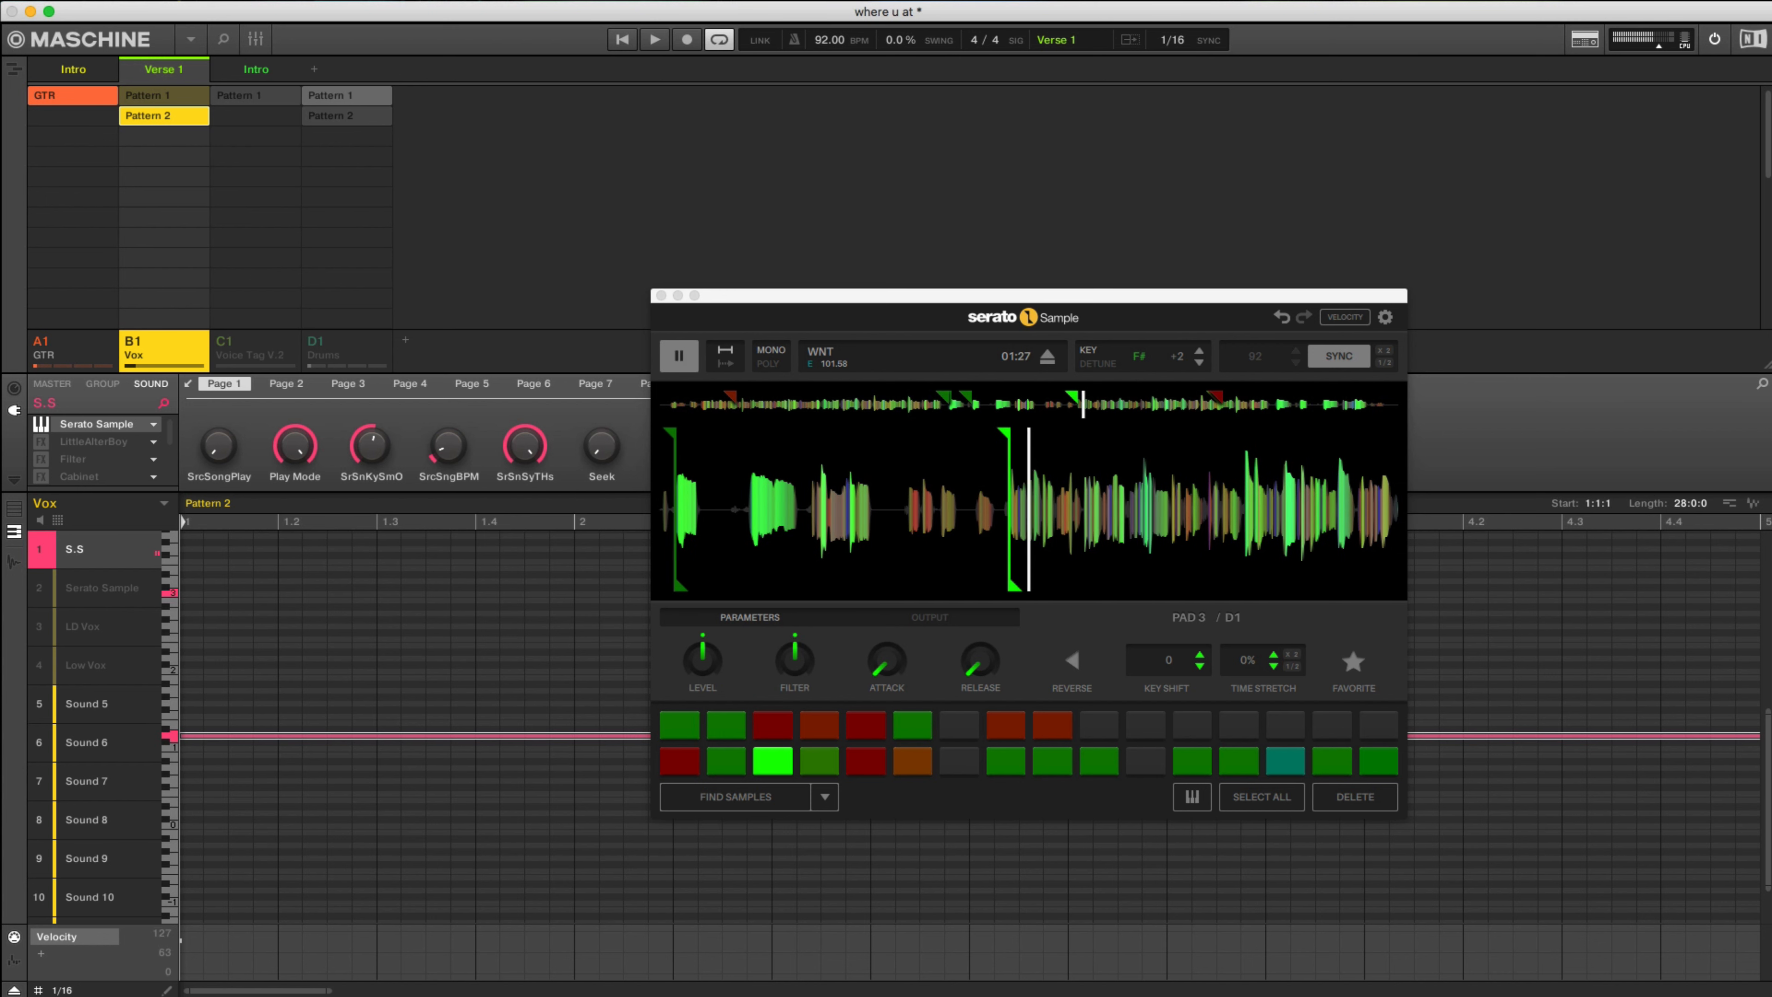
left_click(169, 738)
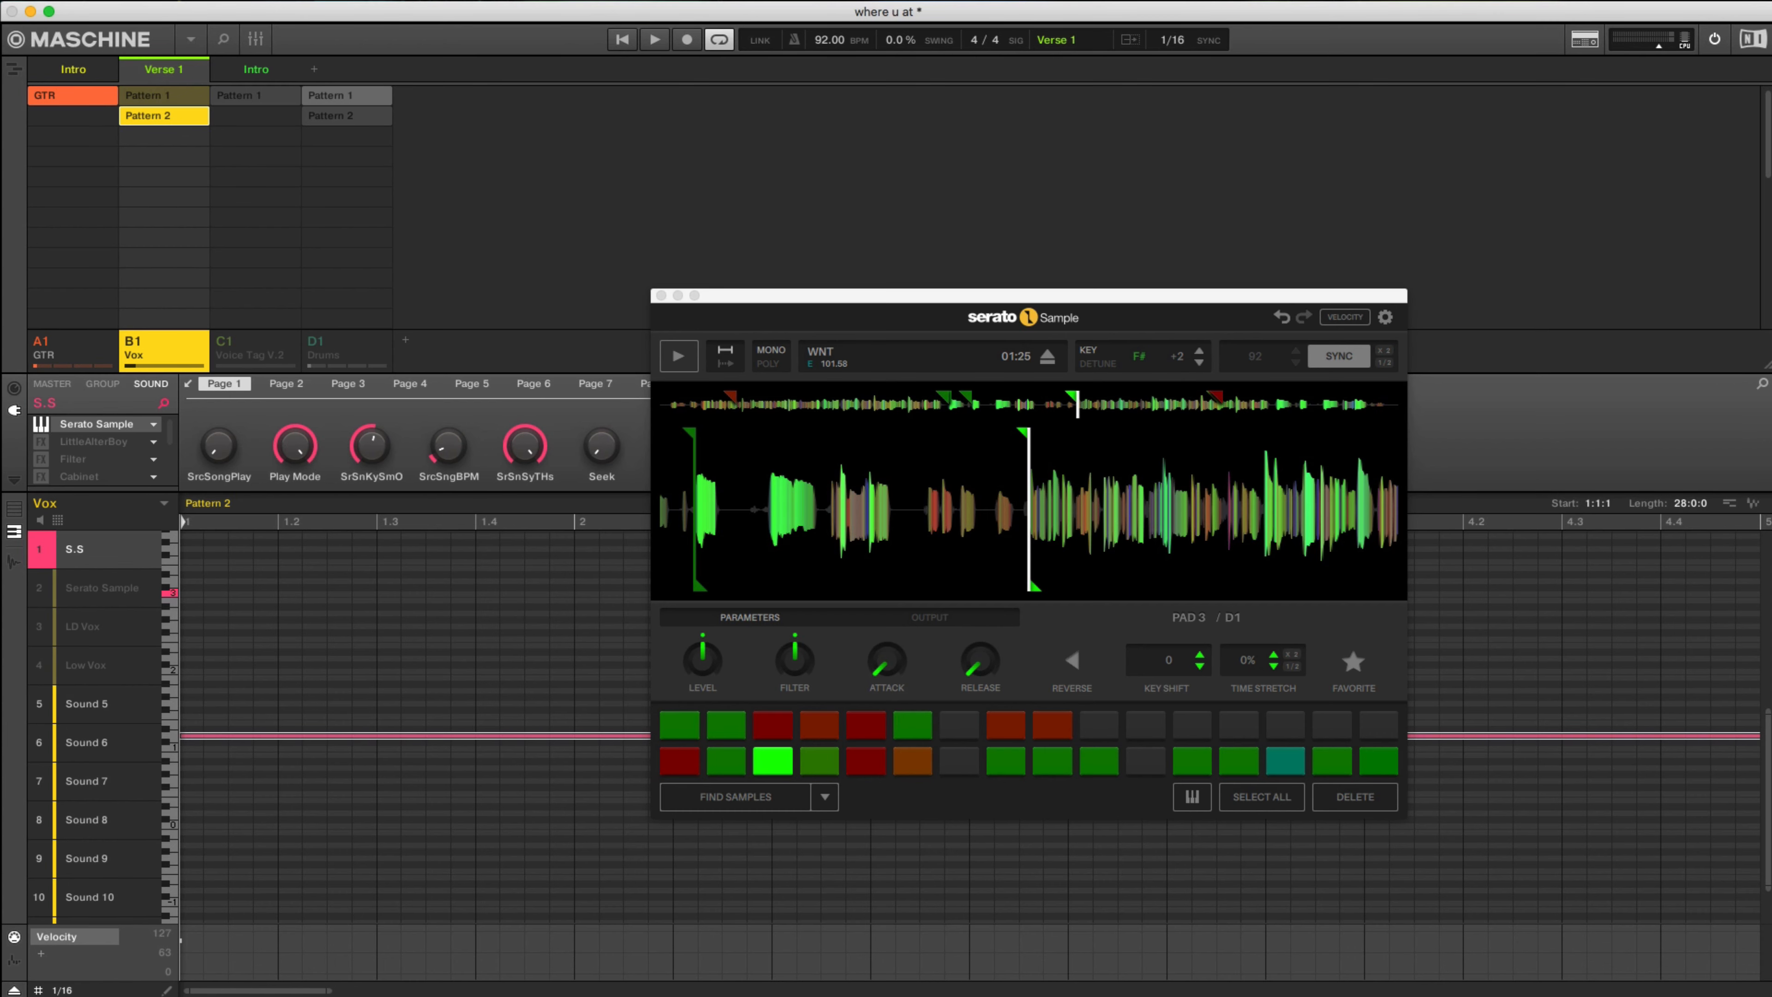
left_click_drag(330, 991, 1737, 991)
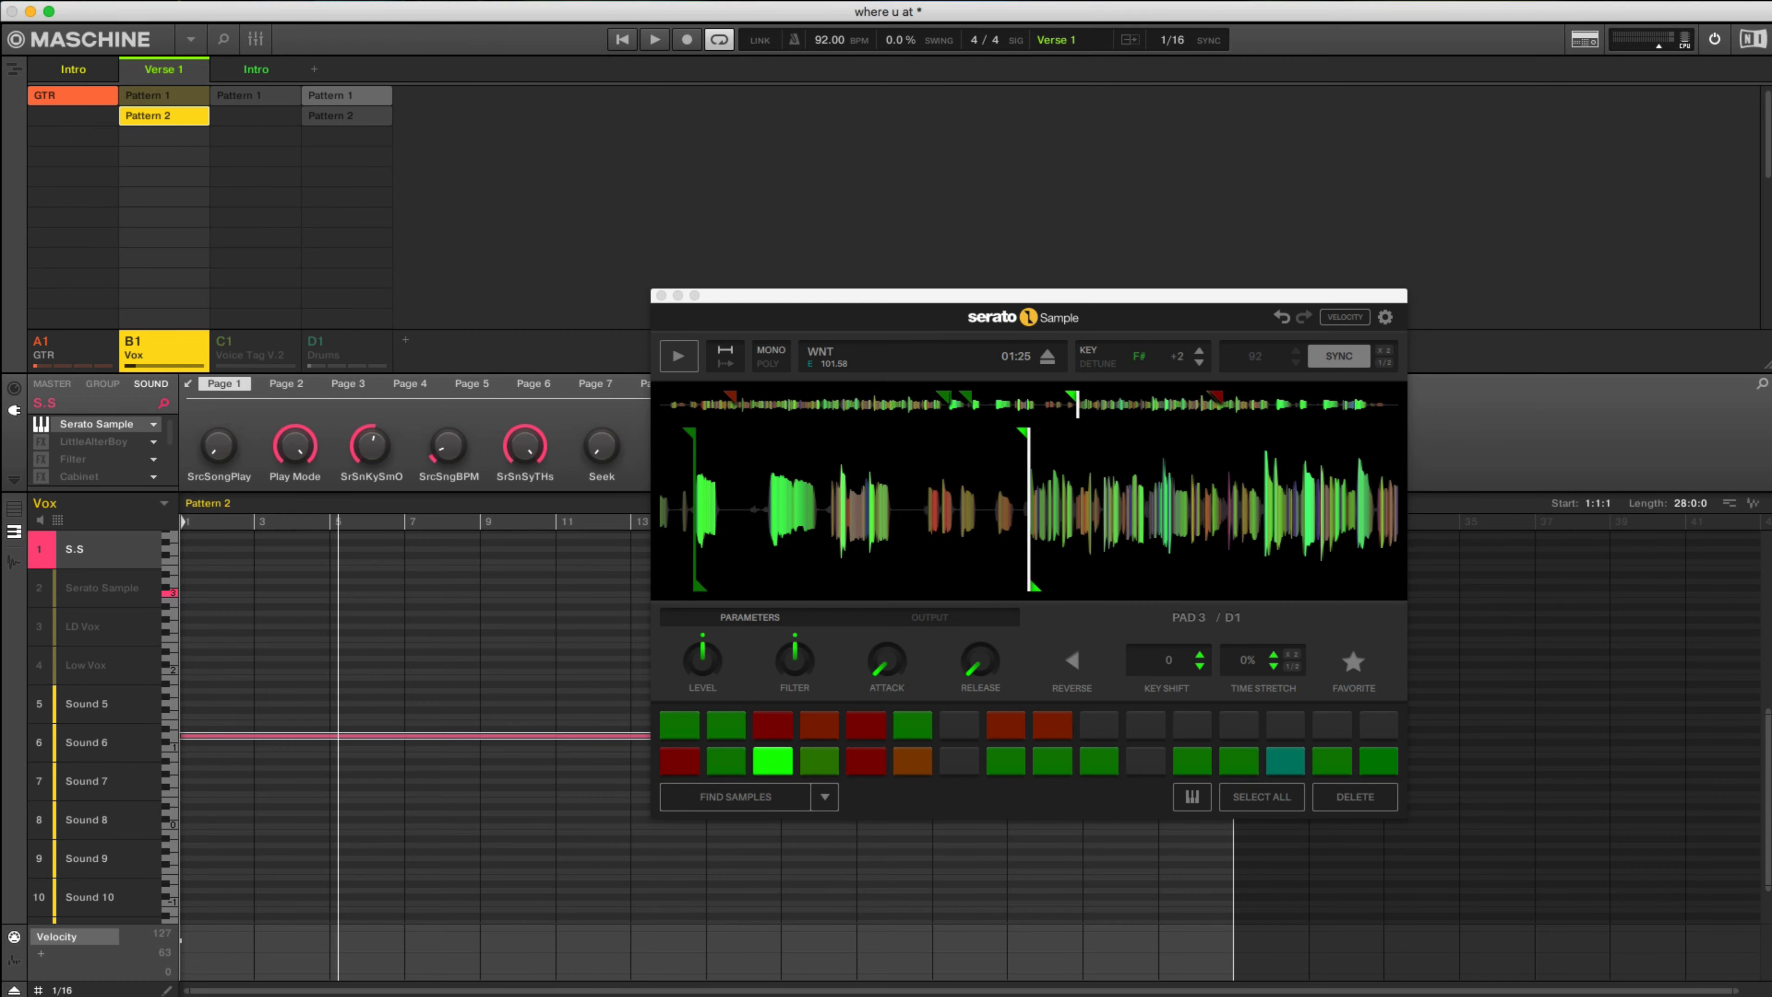
left_click_drag(1029, 296, 778, 97)
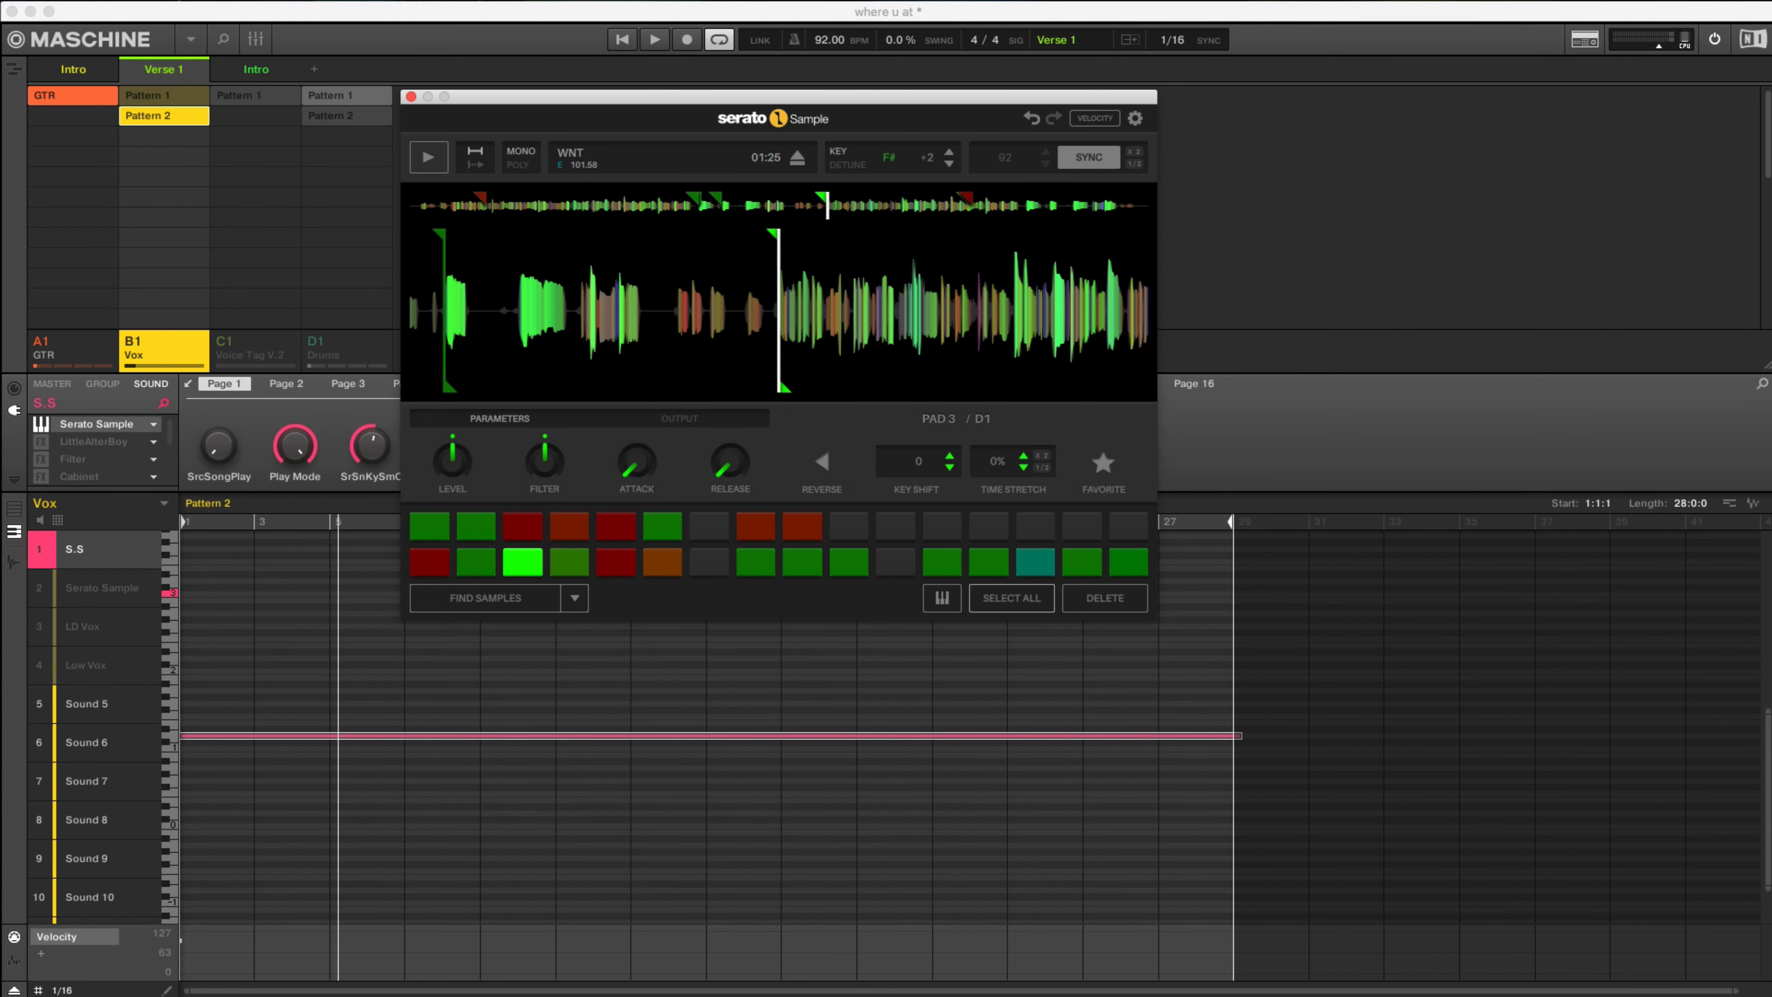
Step: Return to the Vox group's sound overview, audition pad 3, and reposition the Serato Sample window
left_click(14, 509)
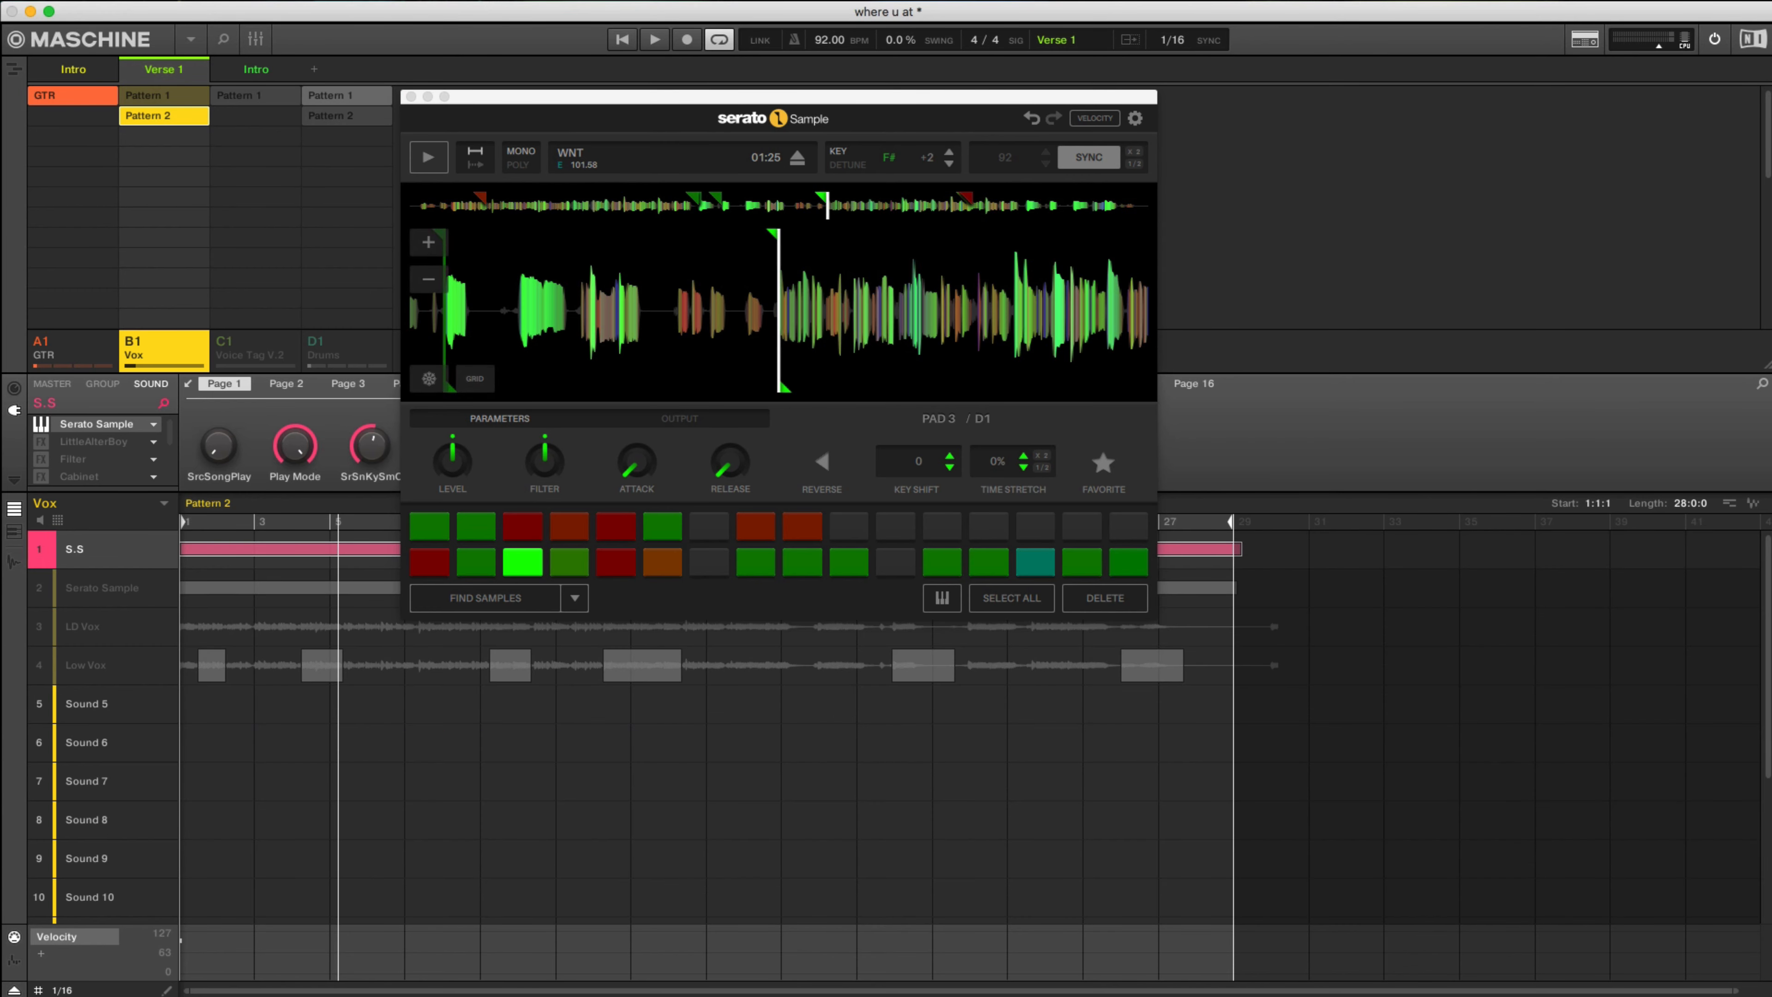
left_click_drag(573, 97, 919, 220)
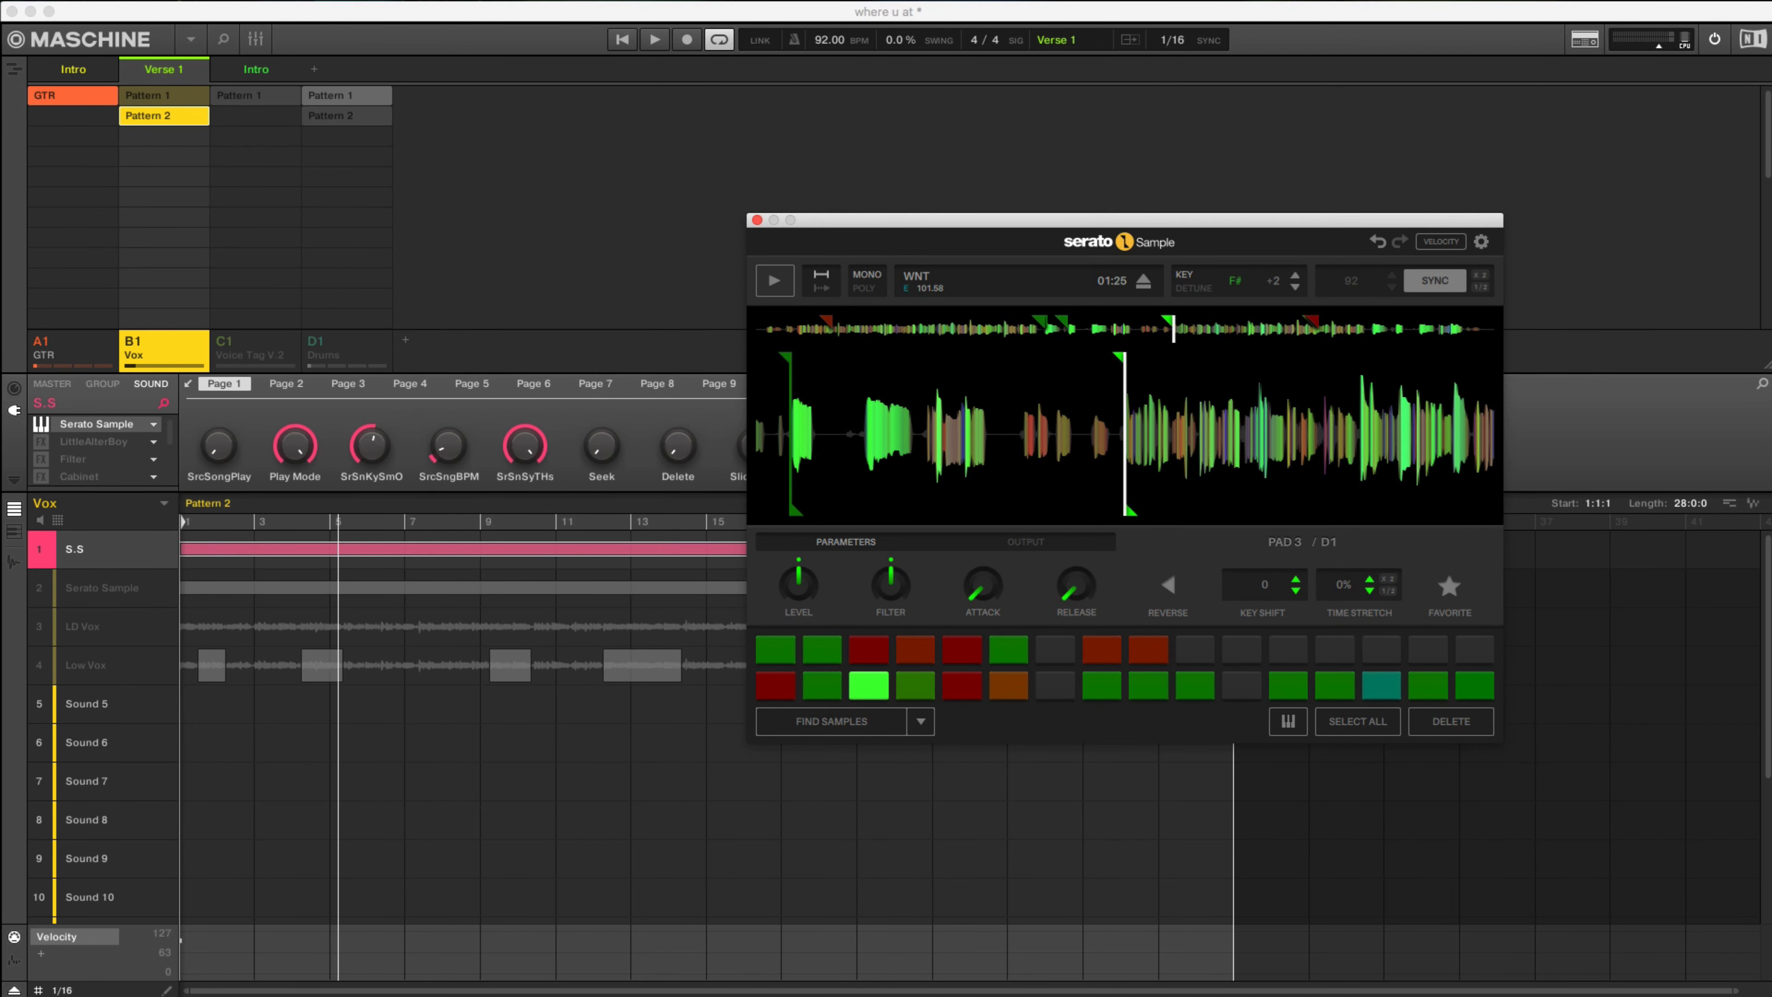
left_click(868, 685)
left_click_drag(1125, 220, 1147, 445)
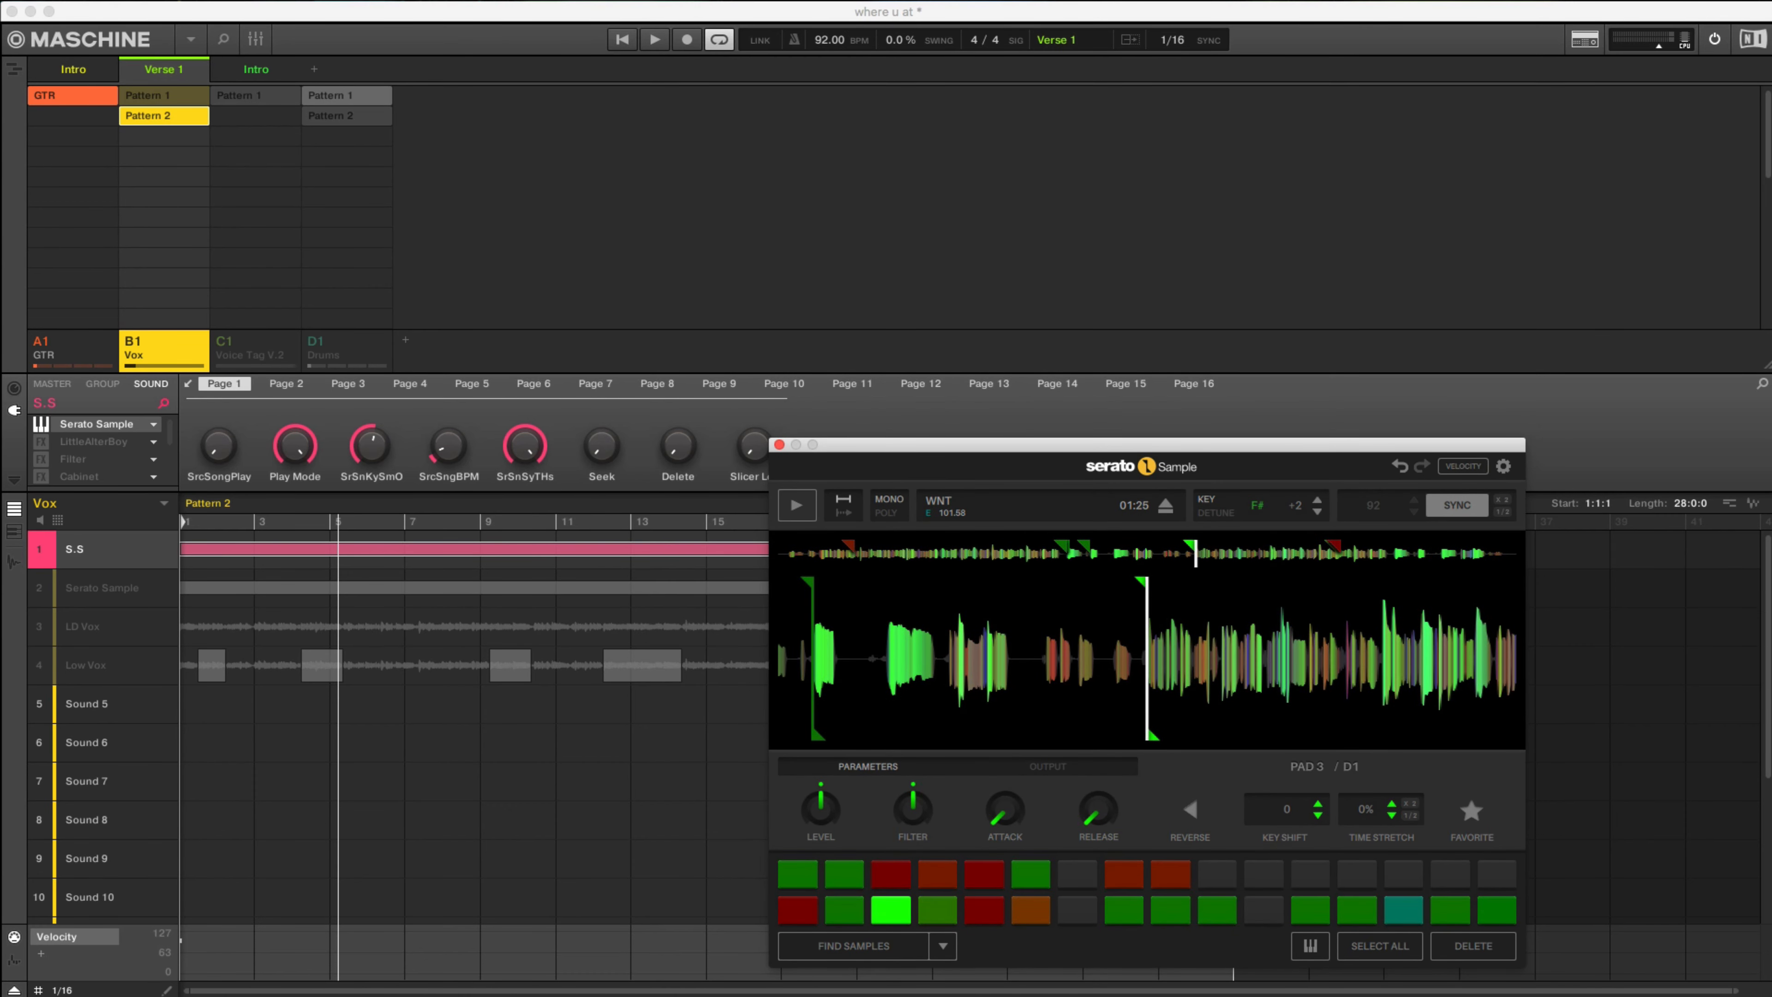
Step: Enable the LittleAlterBoy effect on the S.S sound and place its window above Serato Sample
left_click(41, 442)
left_click(94, 441)
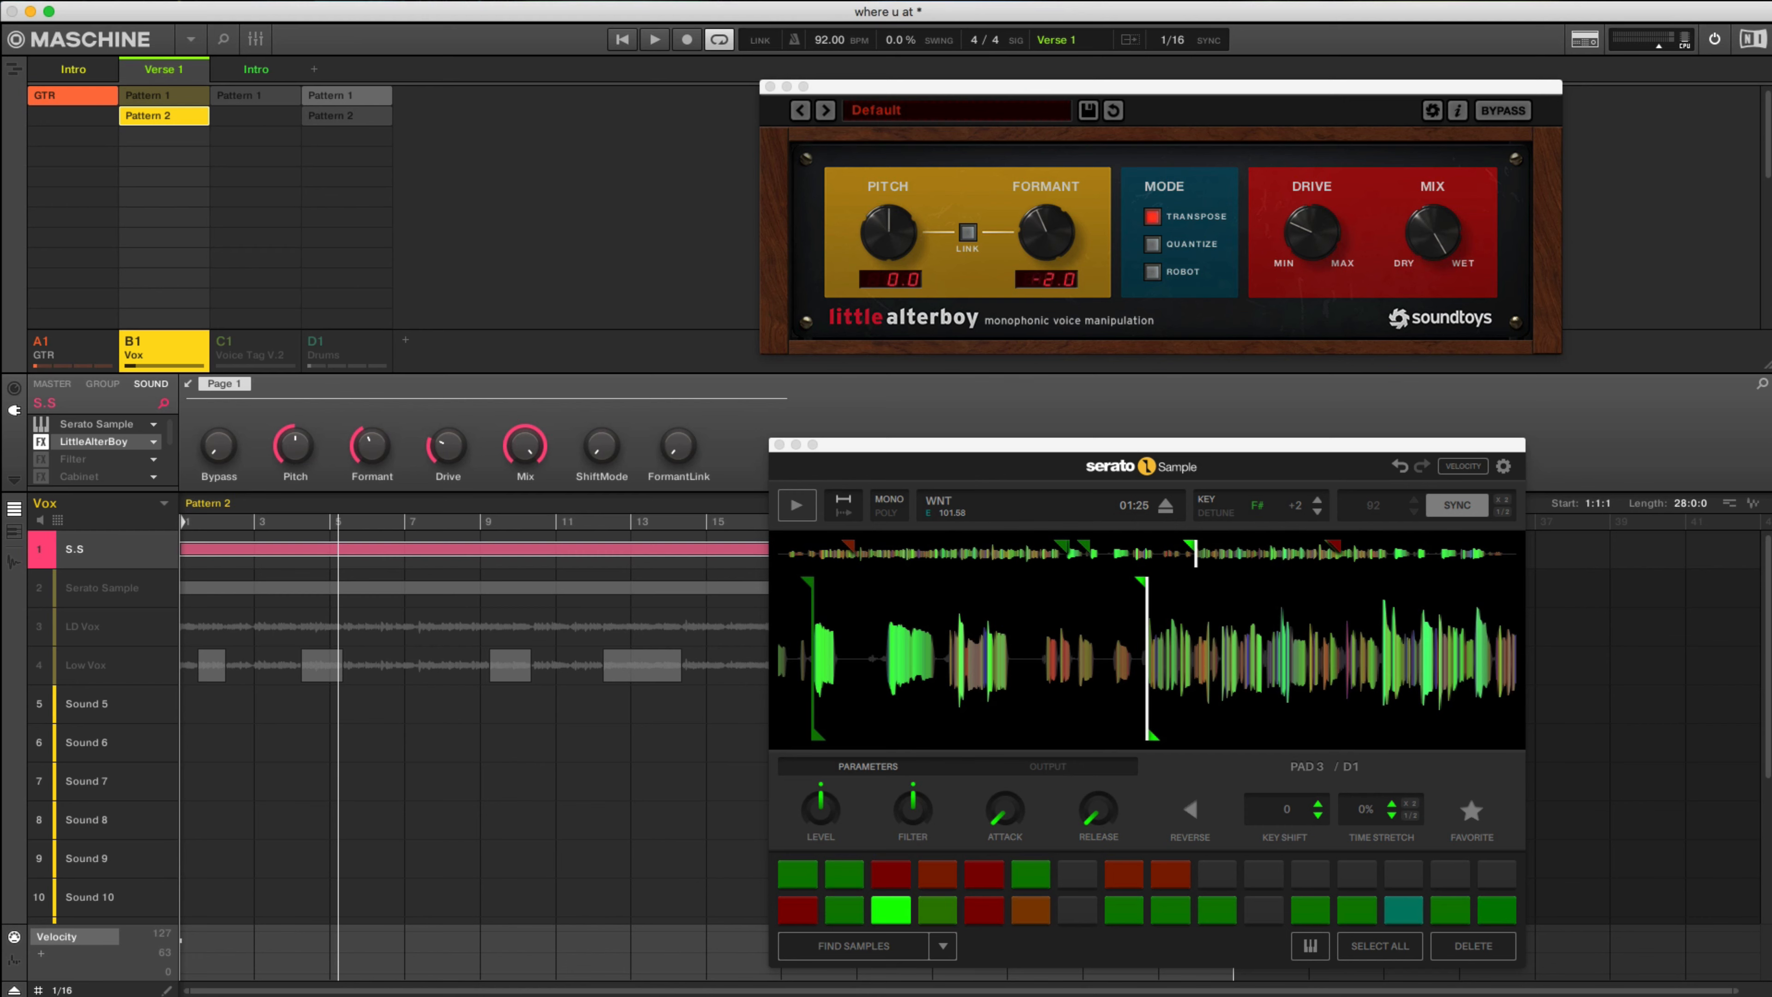
left_click_drag(1162, 87, 1163, 124)
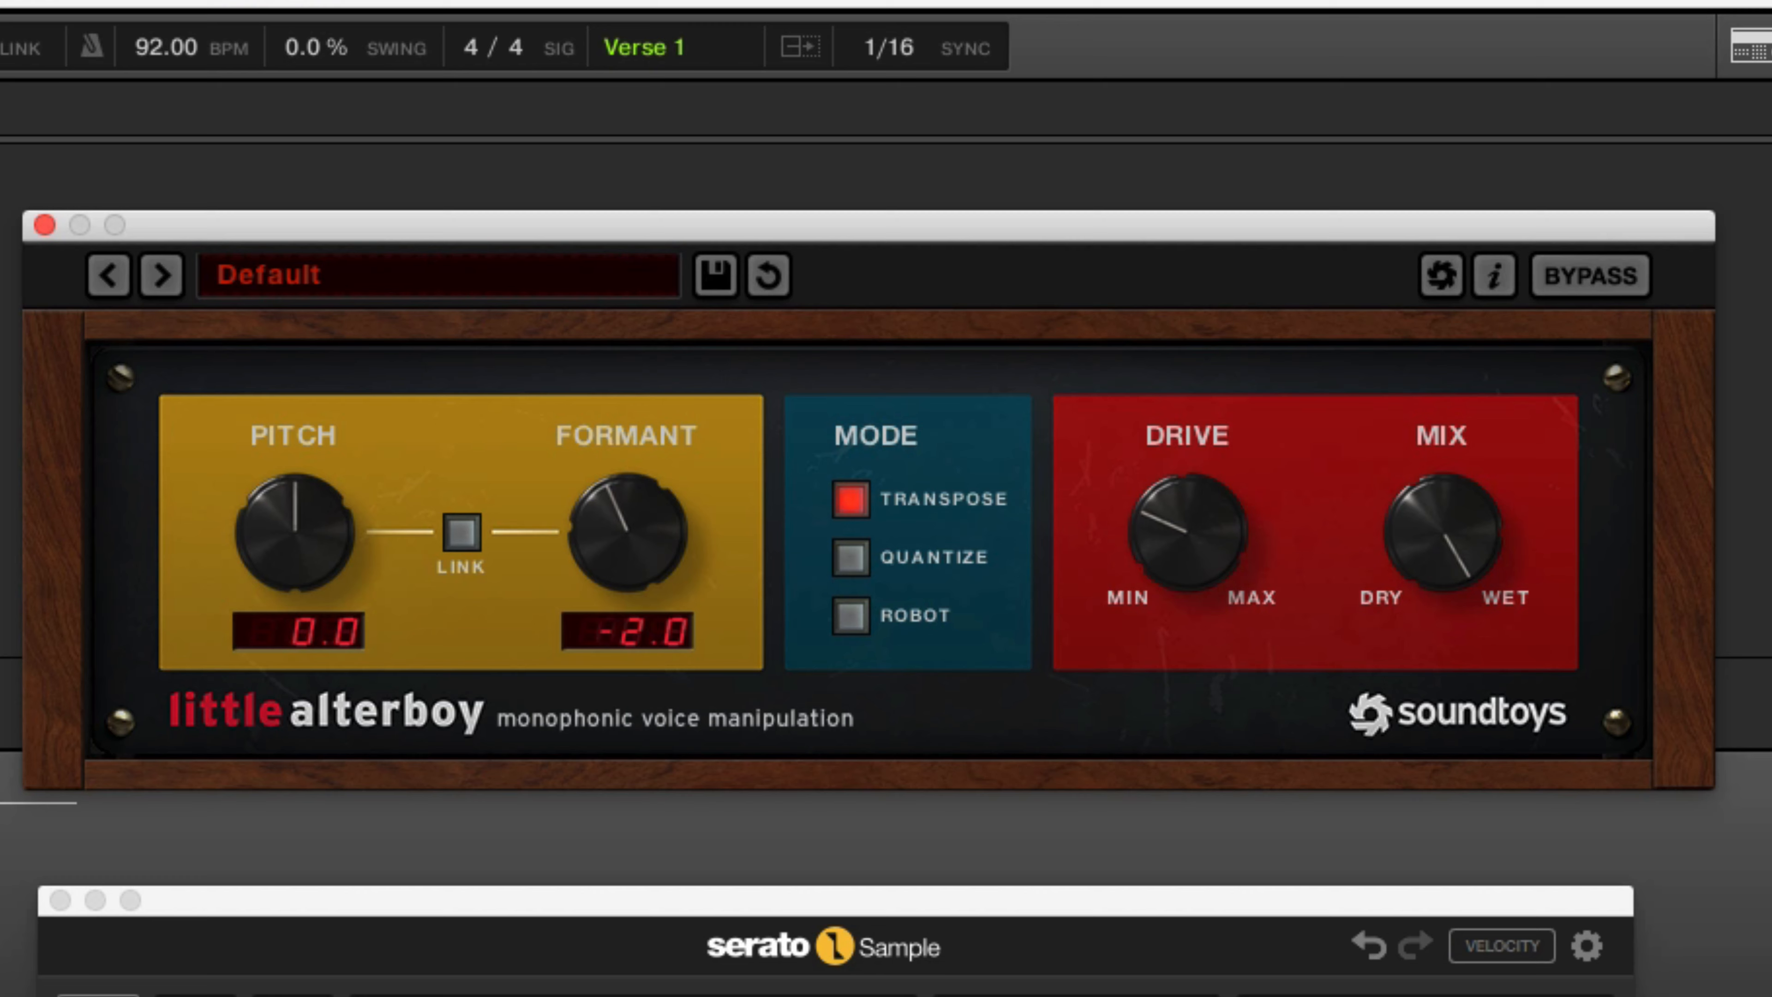
Step: Try a LittleAlterBoy formant of -12.0 and restore it to -2.0
left_click_drag(628, 533, 629, 667)
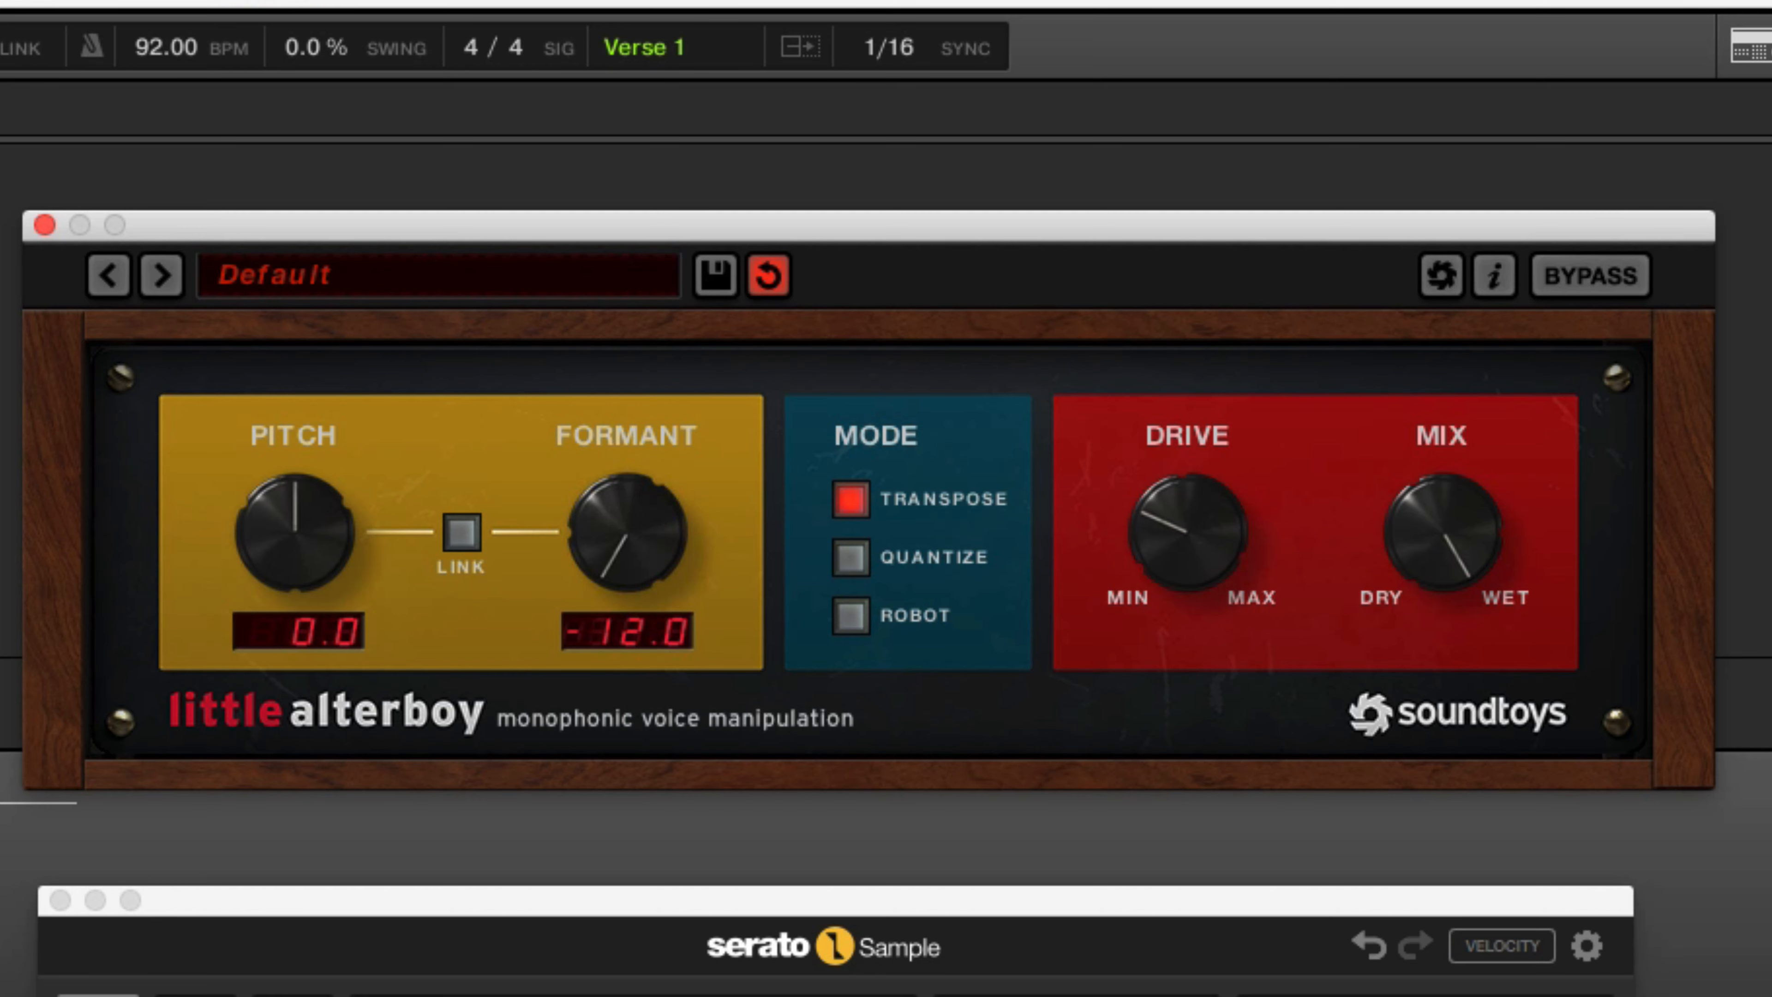
left_click_drag(628, 667, 628, 532)
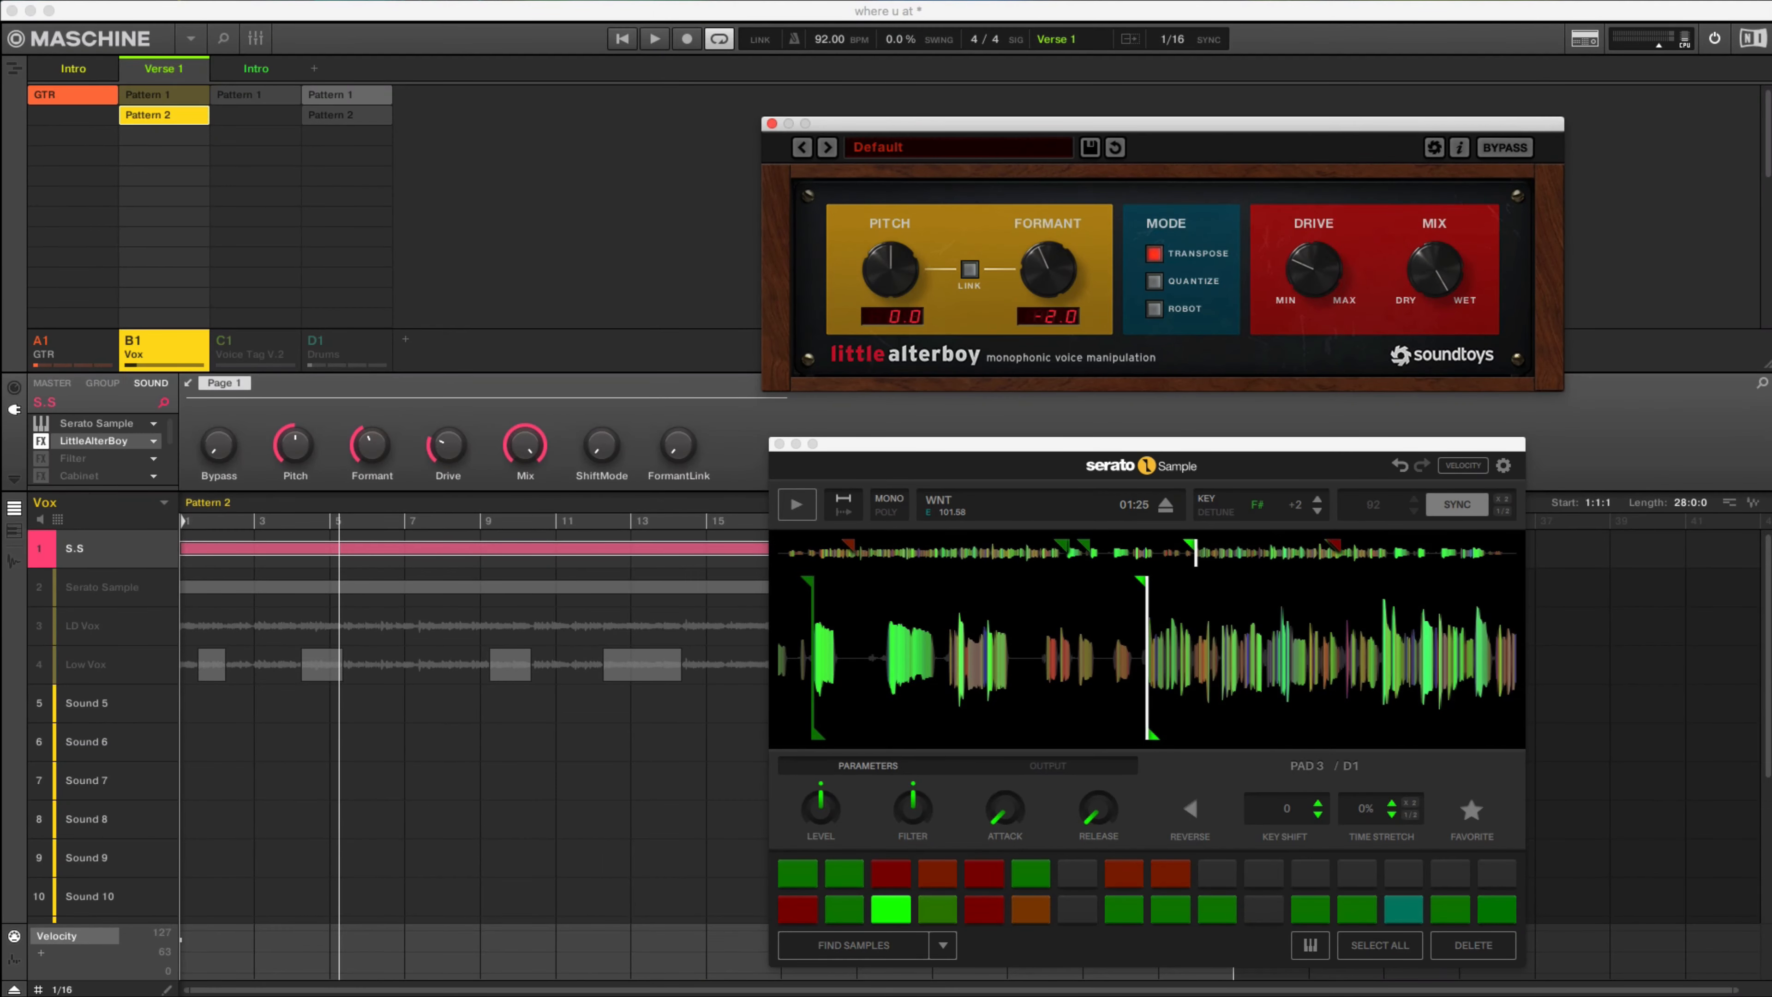
Step: Enable the Metaverb effect in the S.S sound's plug-in chain and play the verse
scroll(98, 451, "down", 1)
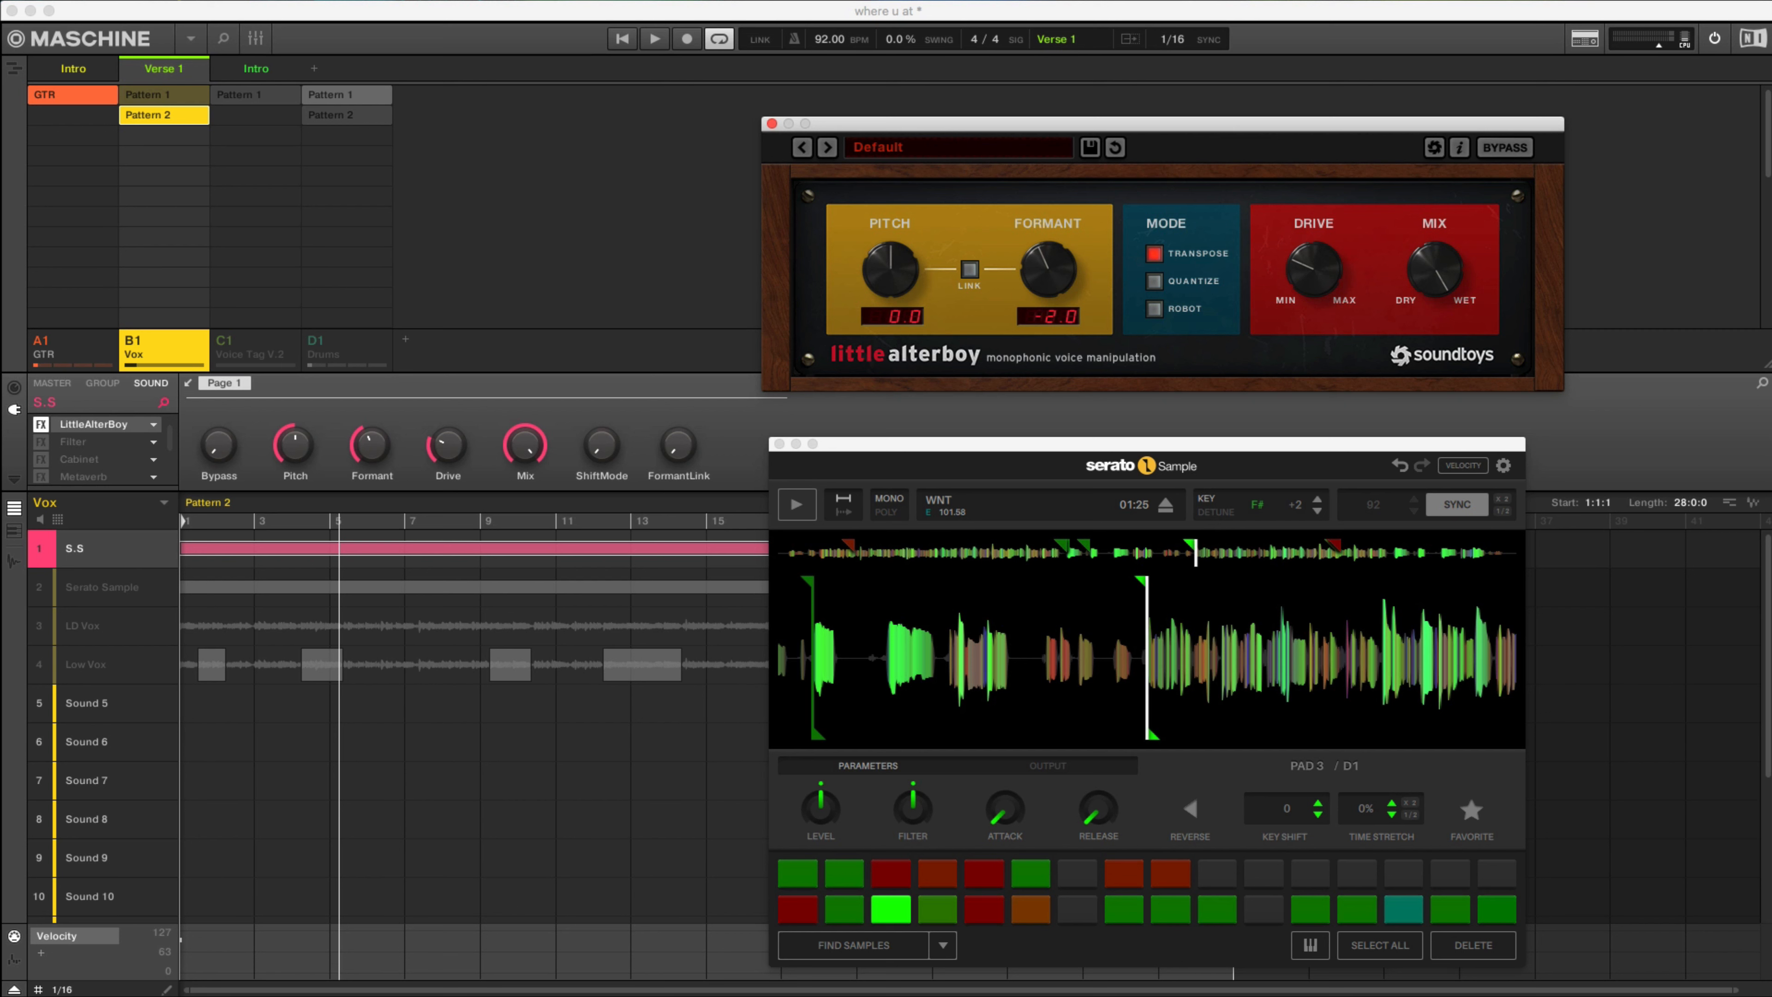
scroll(97, 451, "down", 1)
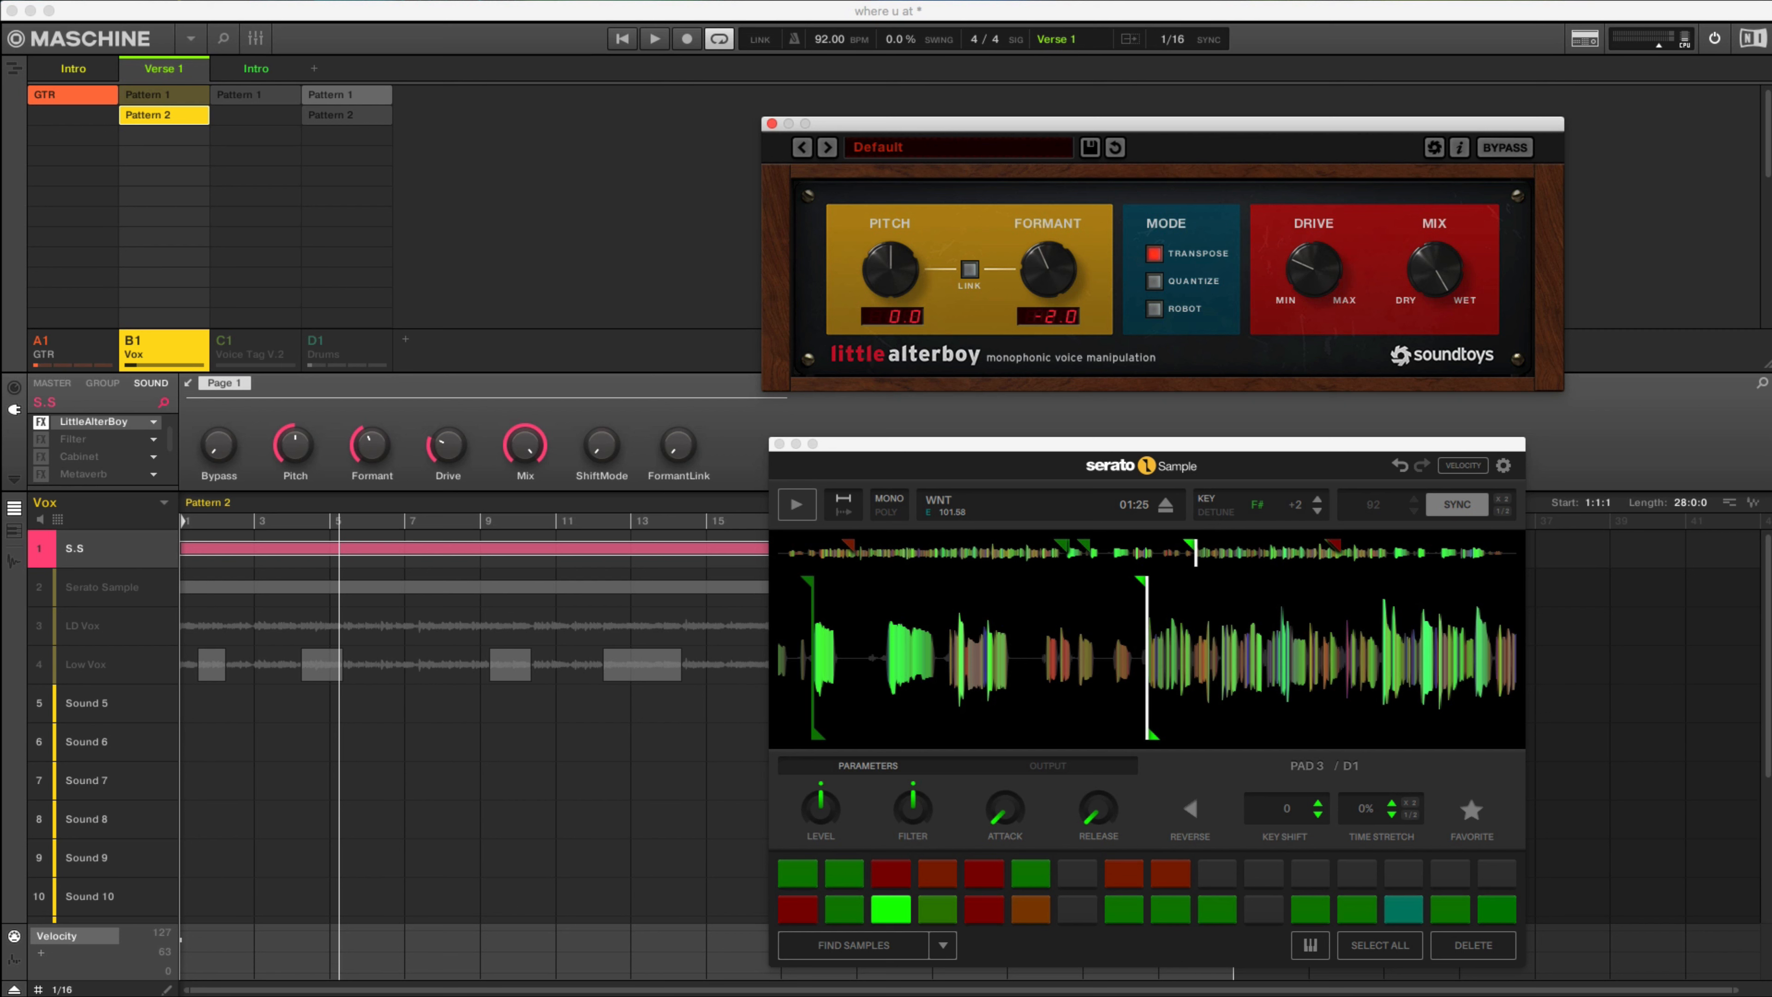
scroll(98, 447, "down", 1)
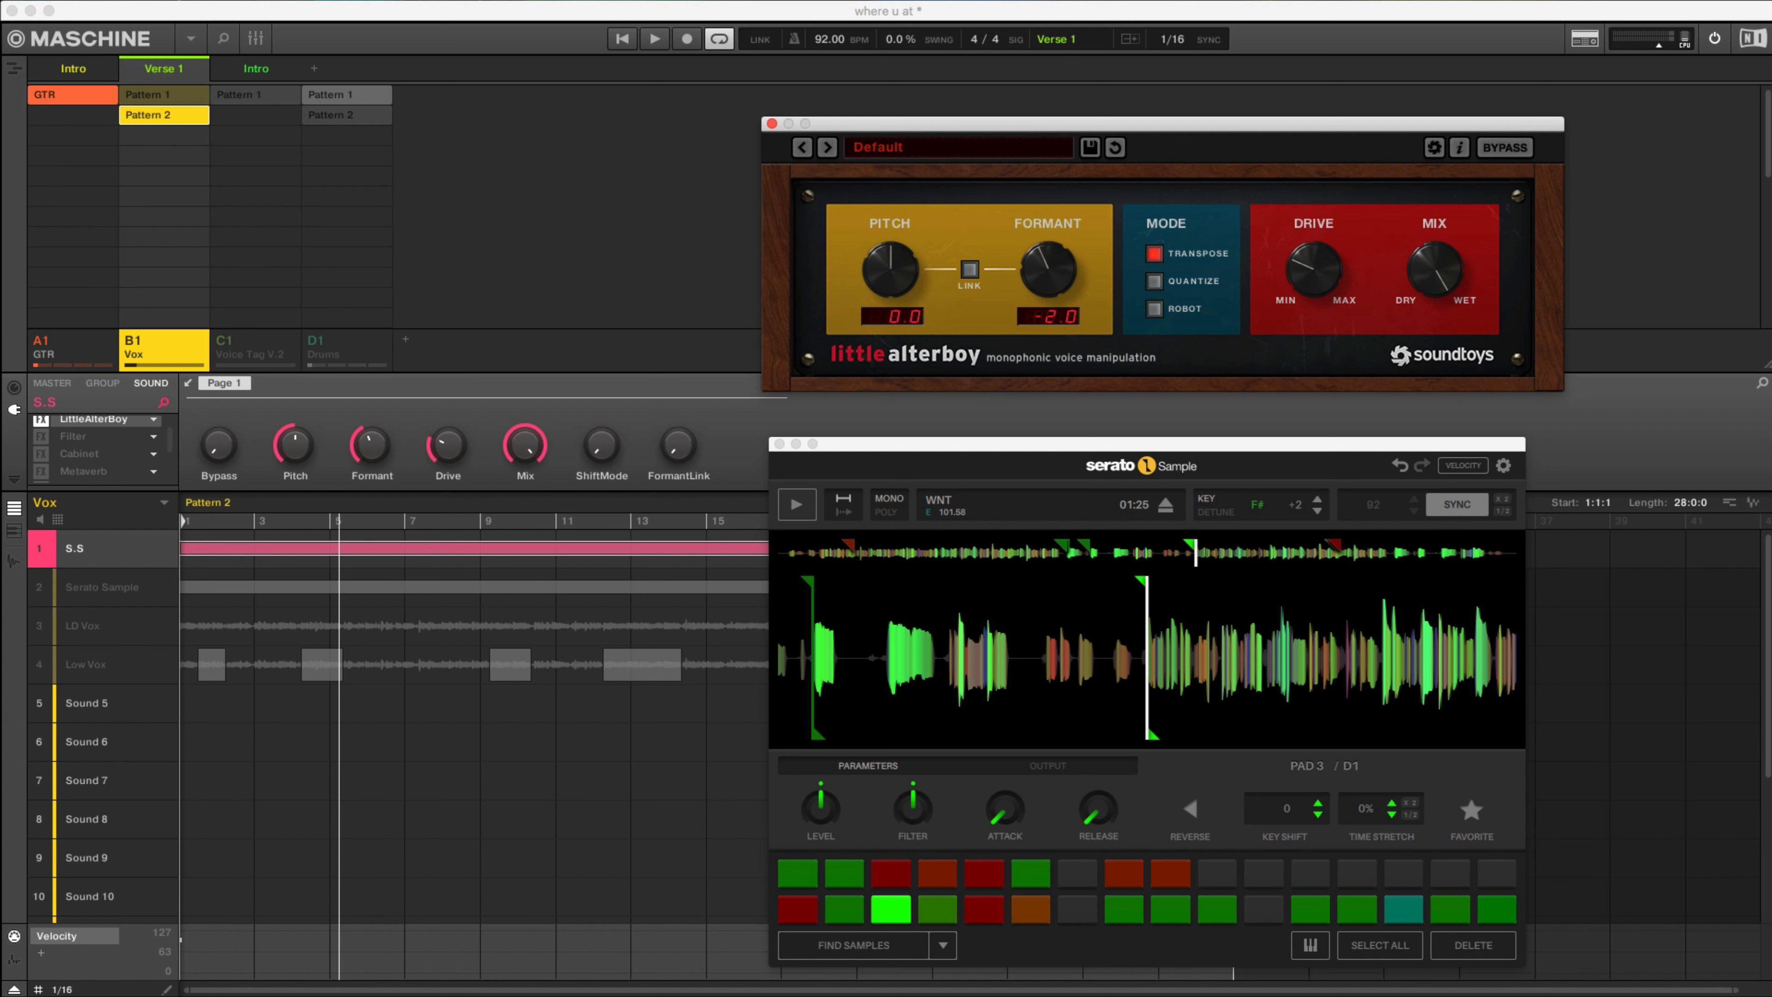
left_click(41, 471)
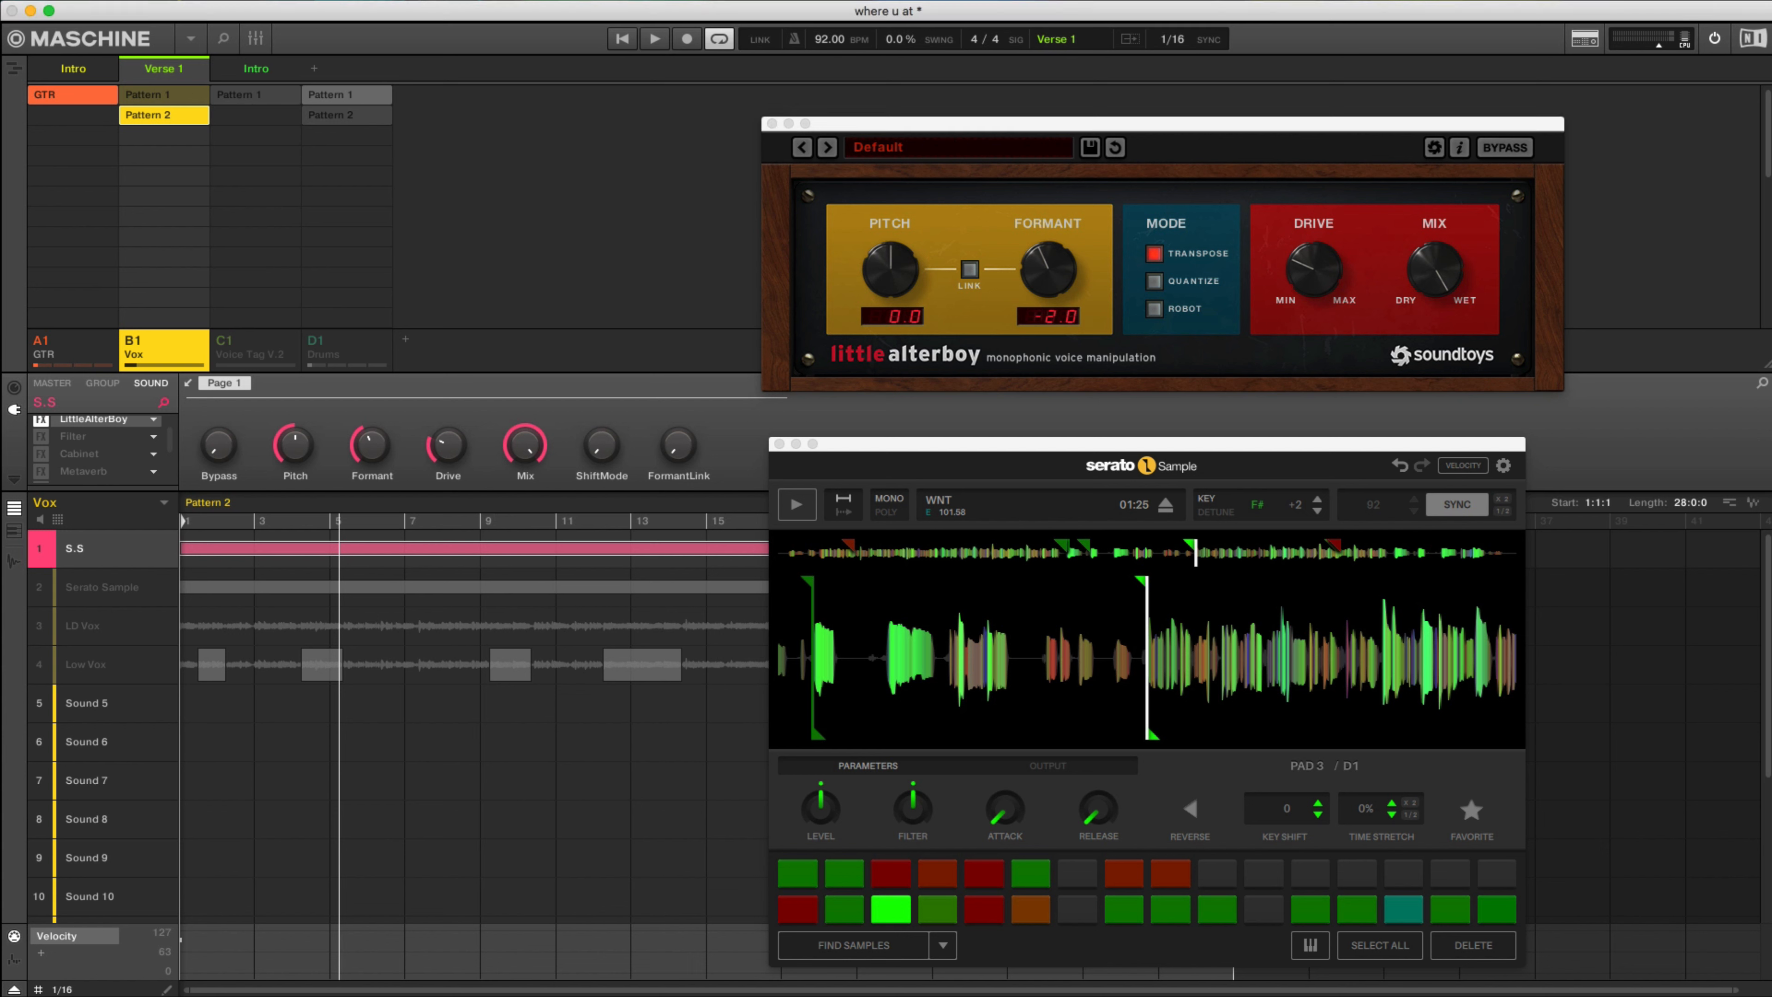
left_click(41, 471)
key("space")
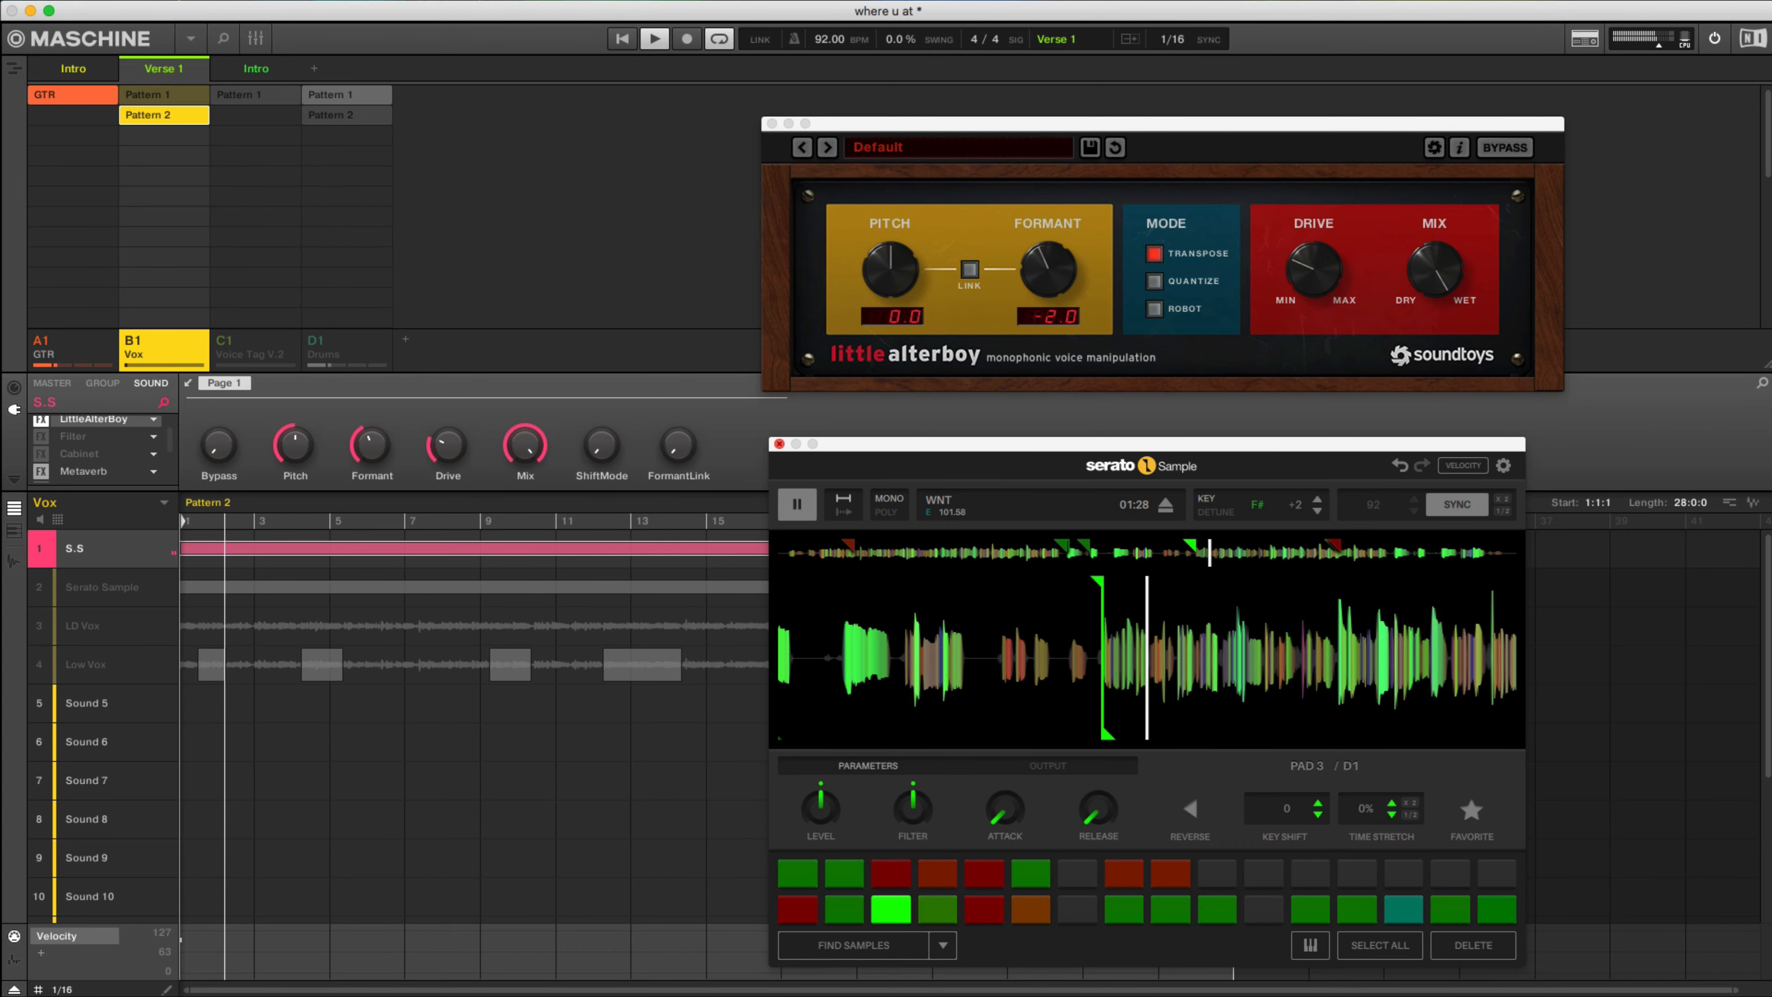
Step: Close the LittleAlterBoy and Serato Sample windows, show the mixer, and stop playback
left_click(772, 124)
left_click(255, 38)
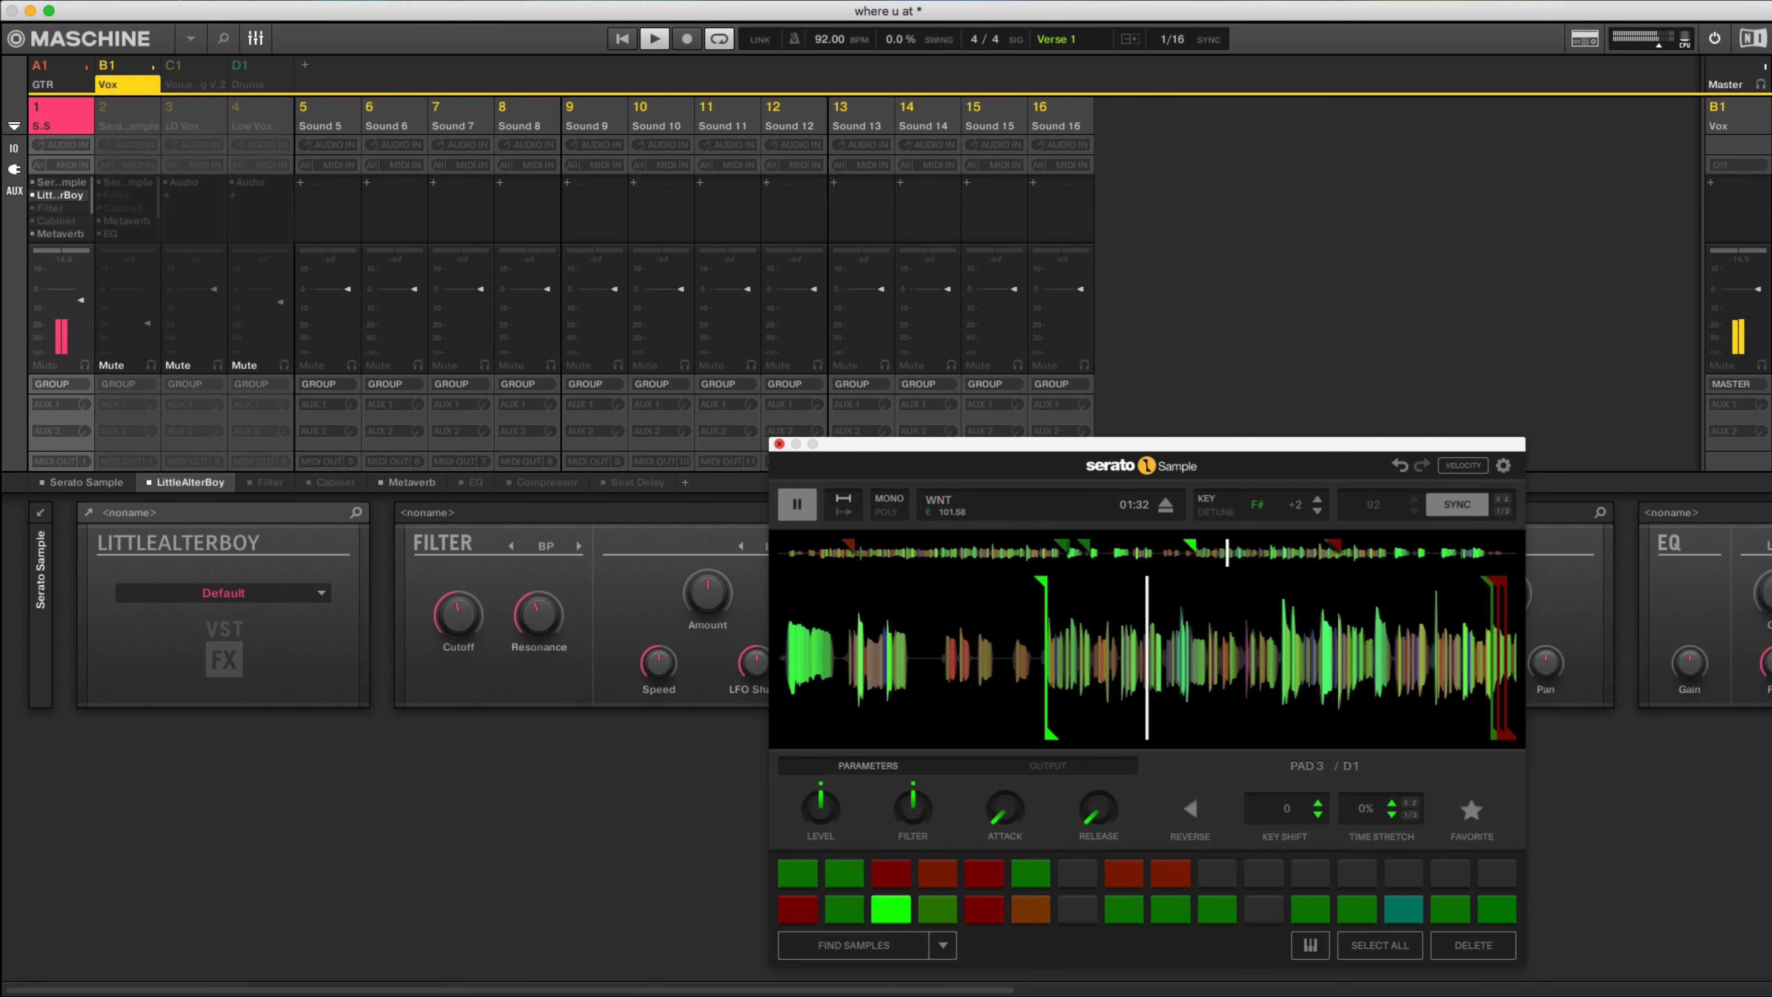
left_click(780, 443)
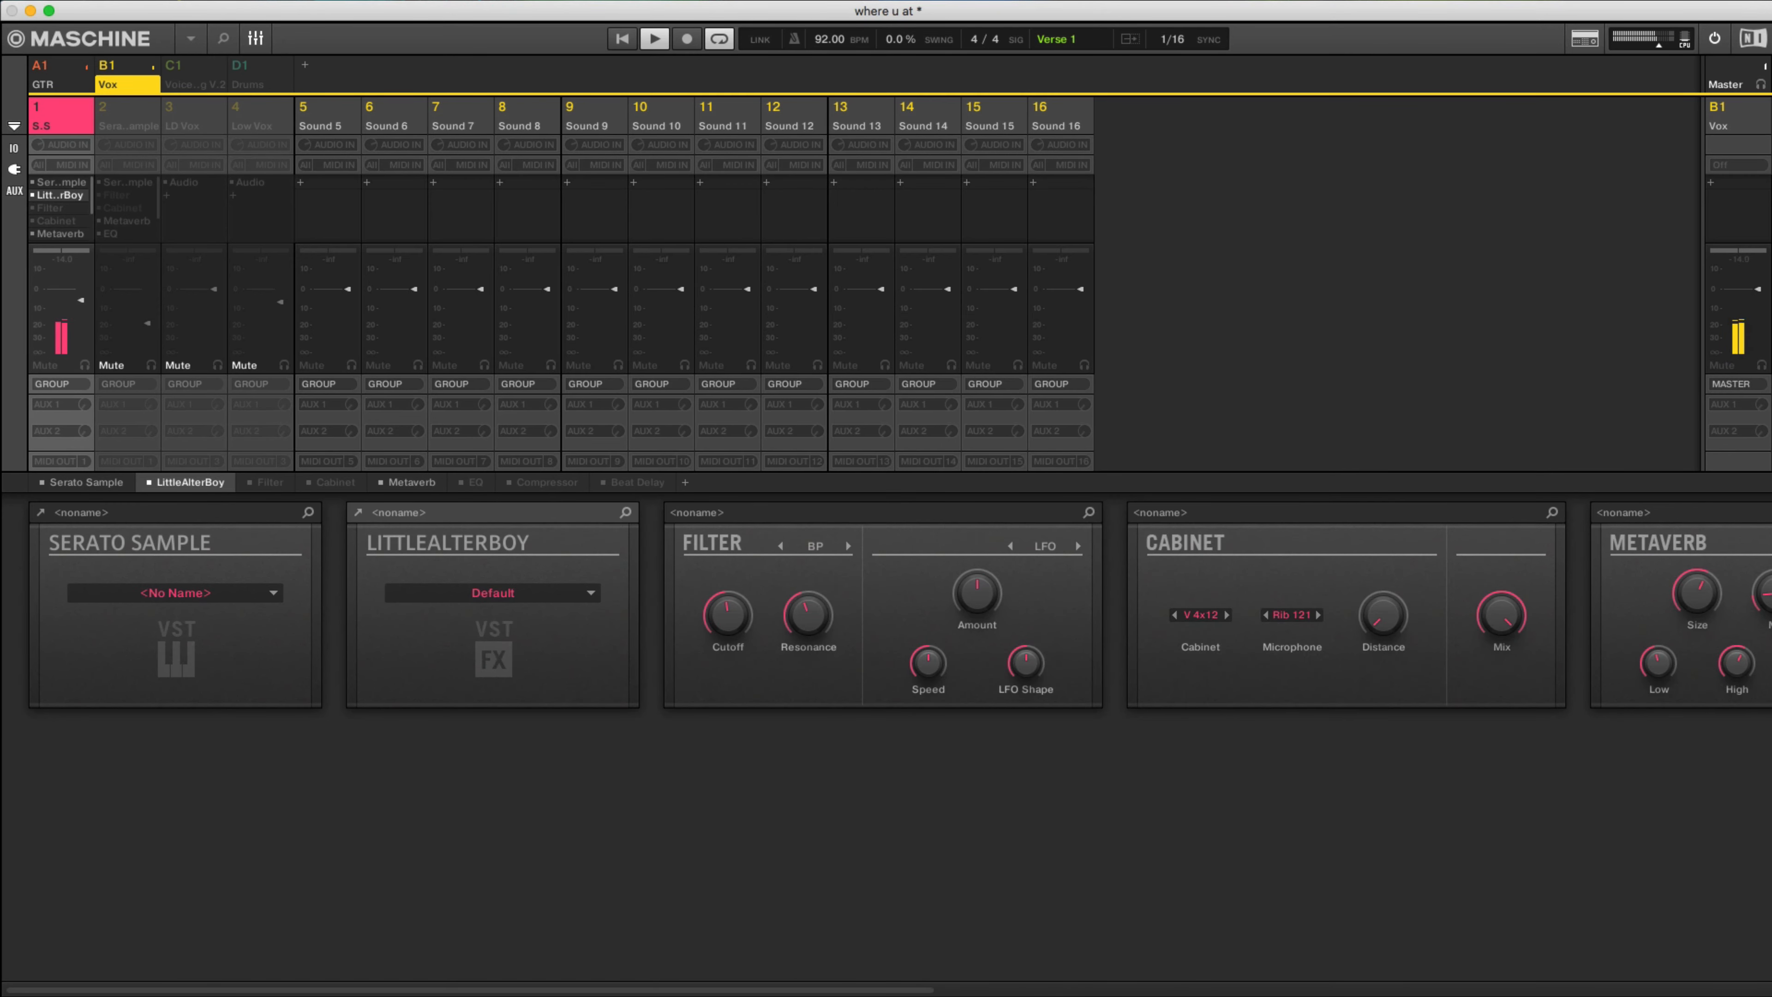
key("space")
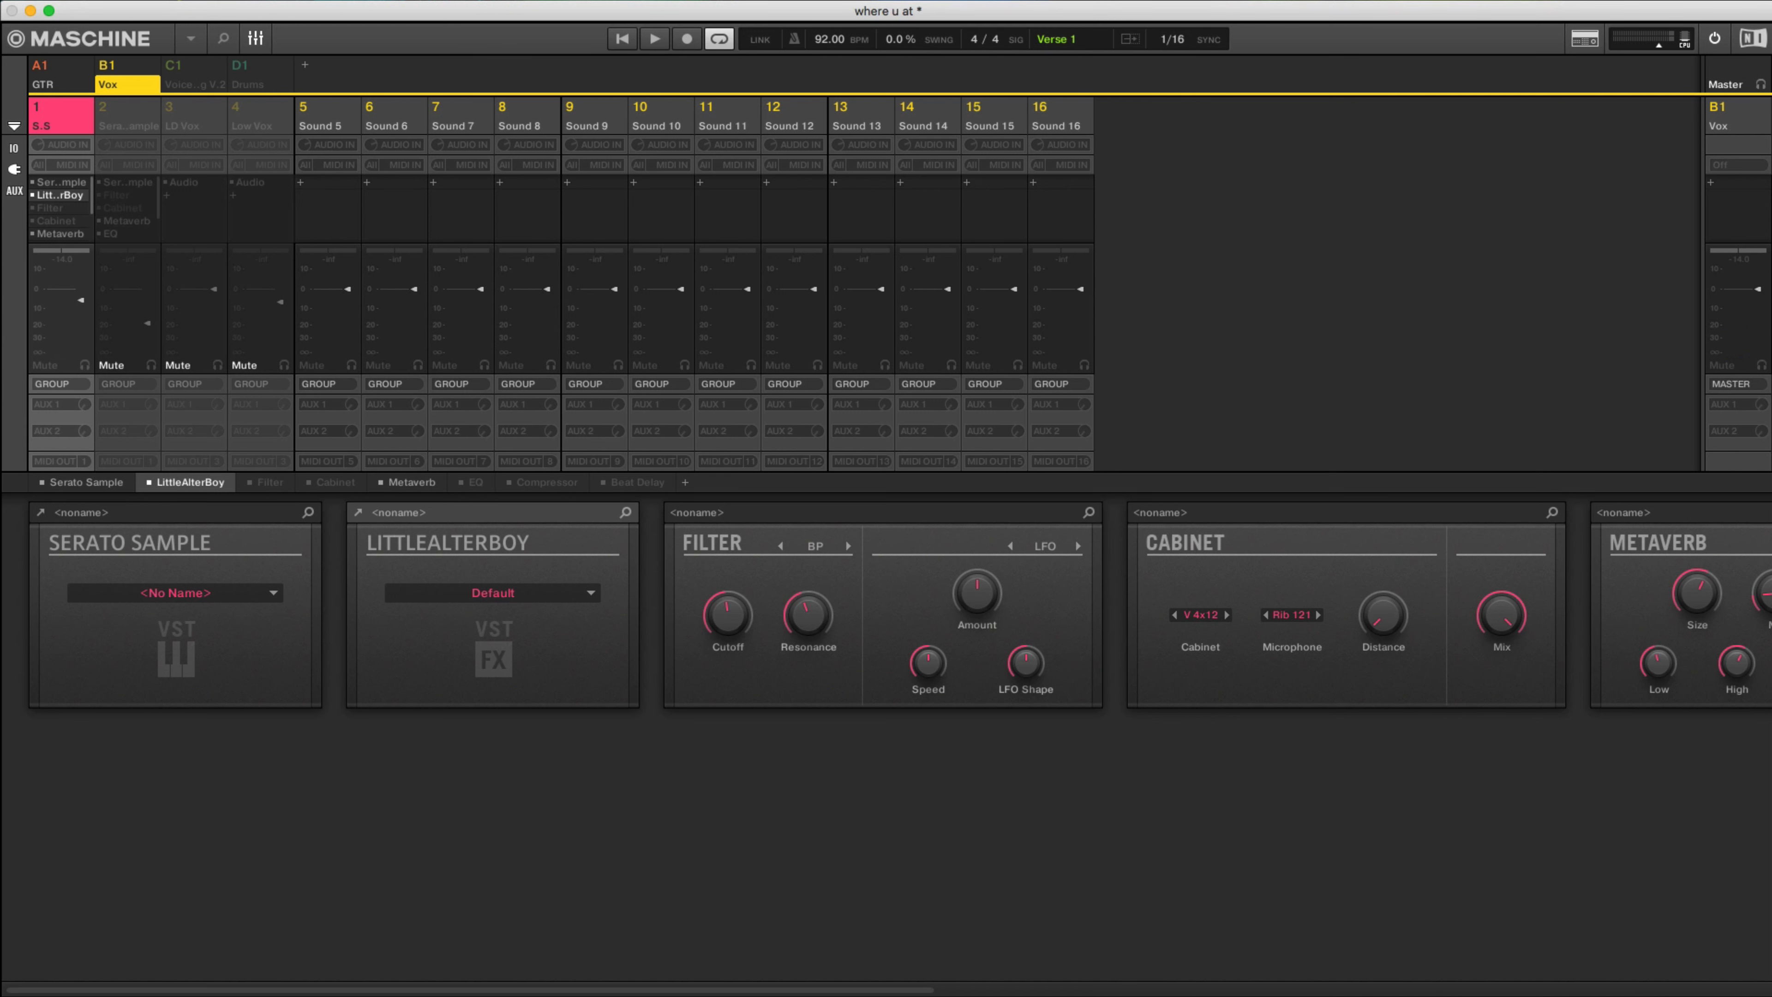
Step: Inspect the Low setting of the Metaverb effect in the S.S sound's plug-in chain
scroll(886, 607, "right", 5)
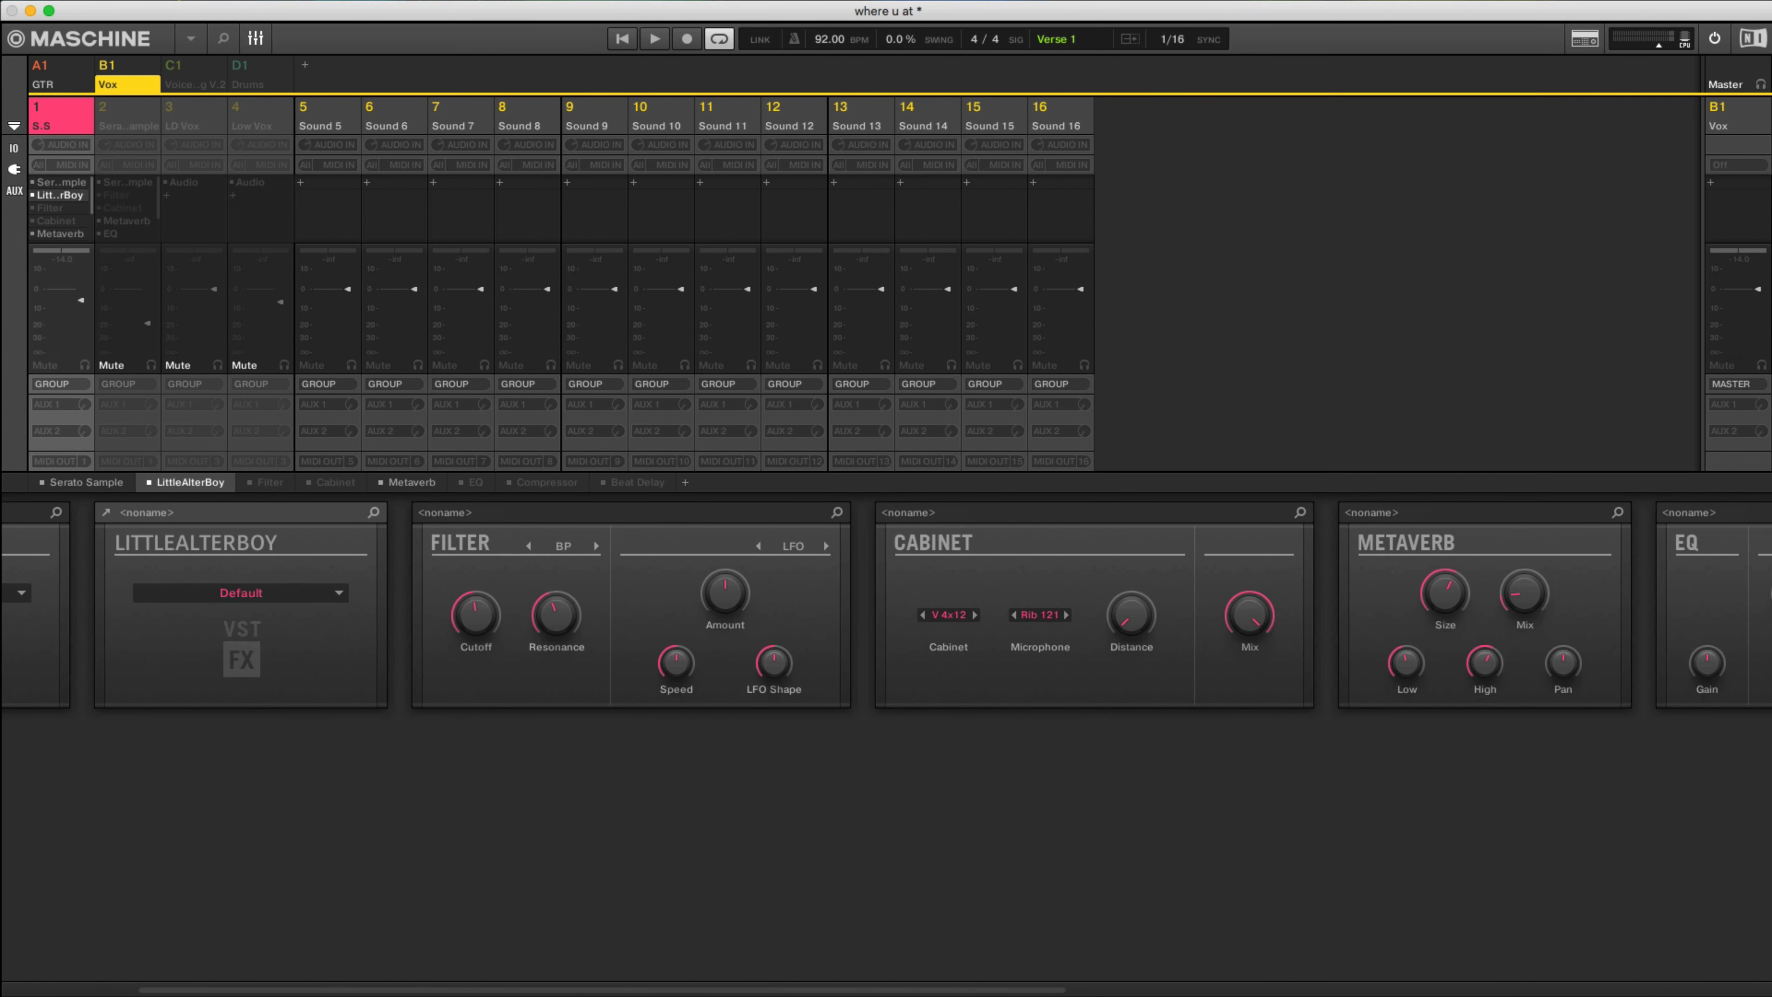
scroll(886, 607, "right", 6)
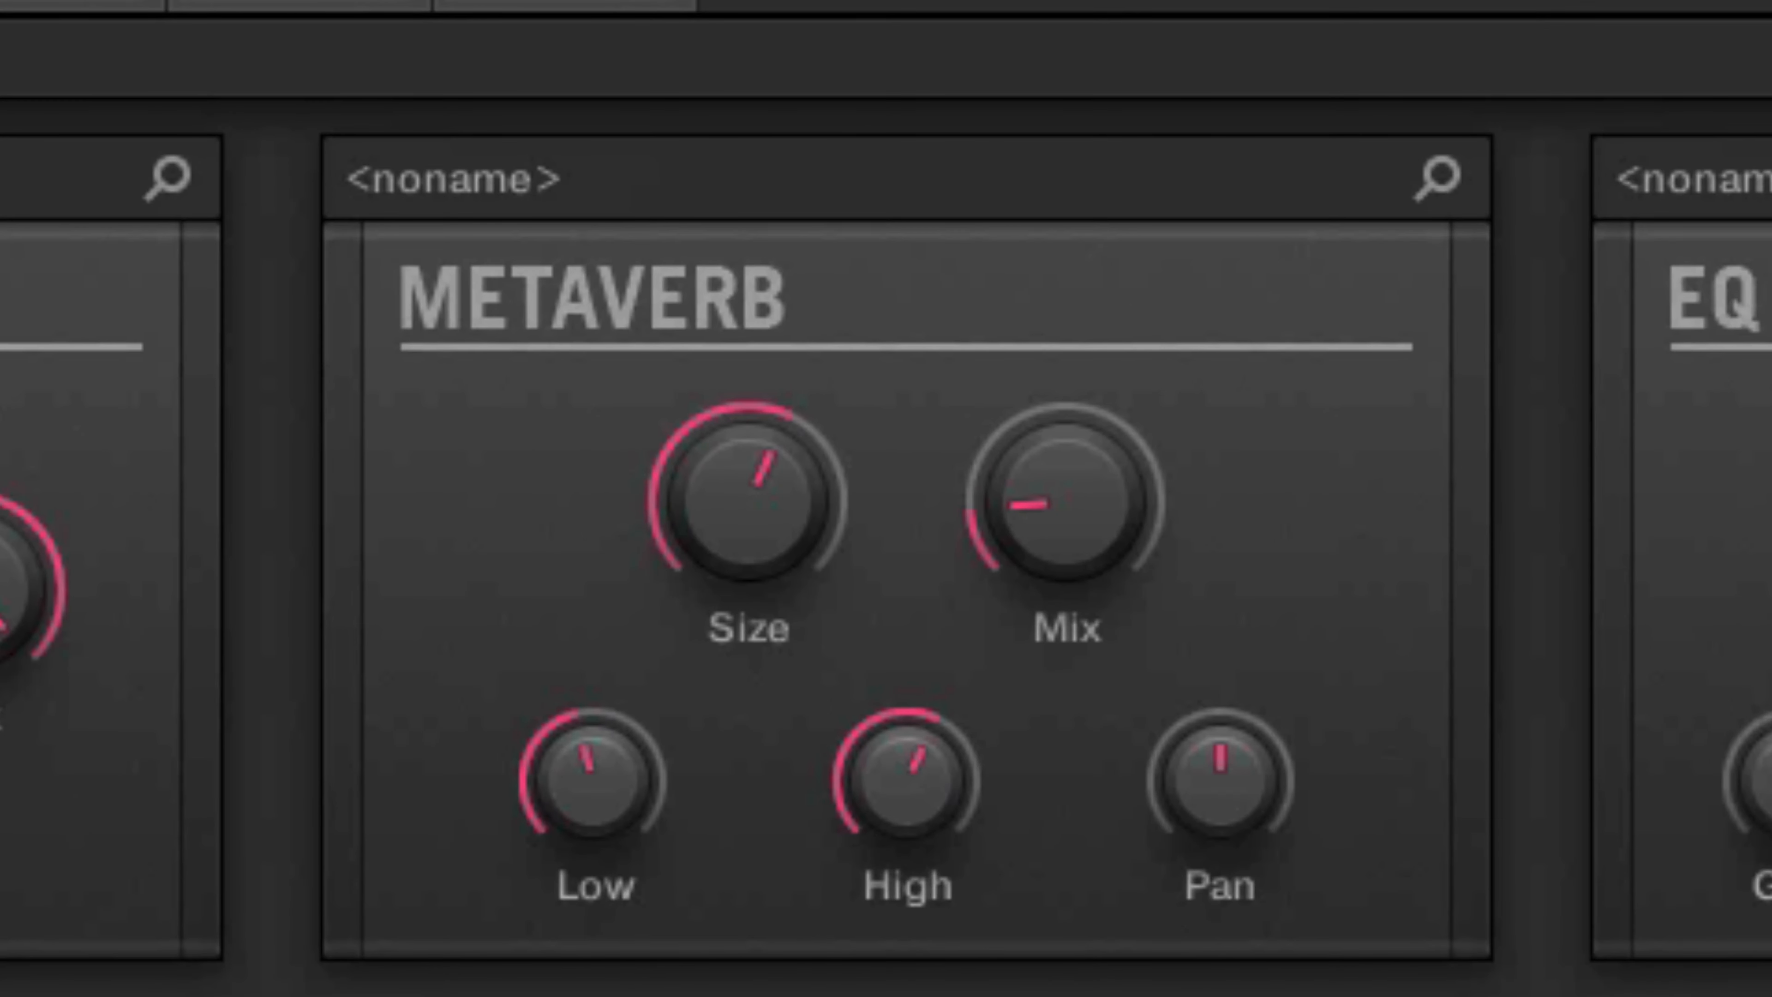
mouse_move(591, 780)
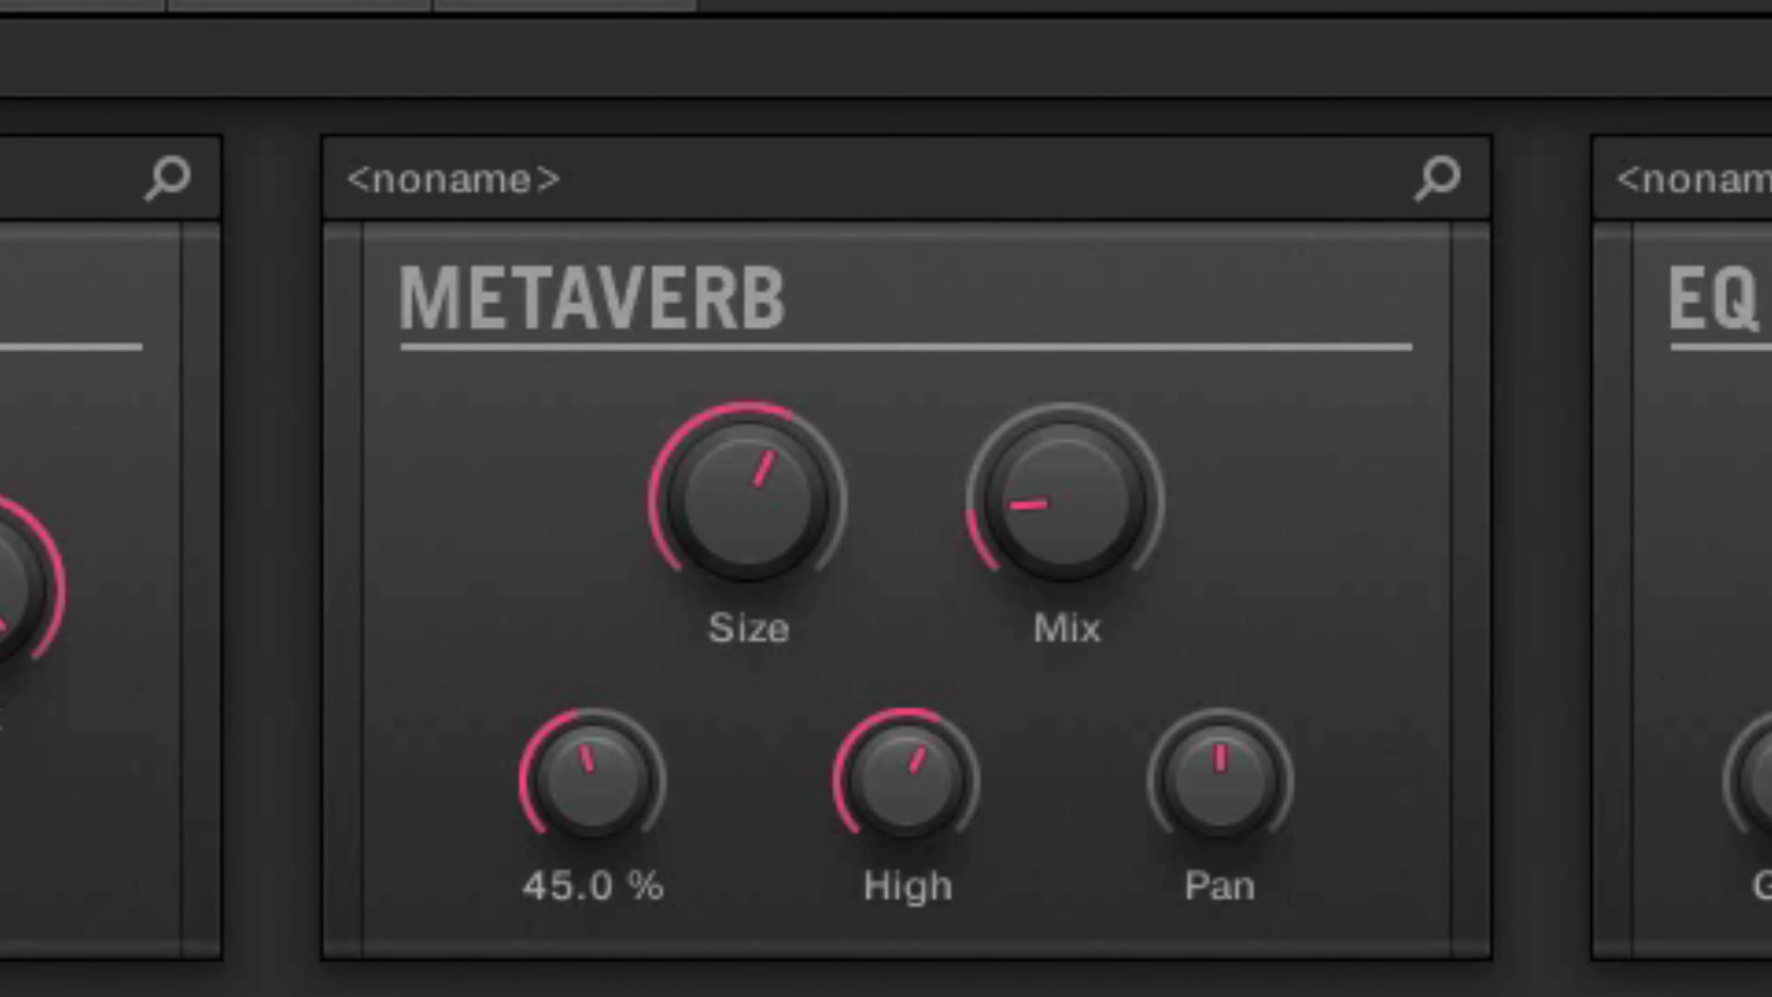
Step: Inspect the Size, High, Mix and Pan settings of the Metaverb effect
mouse_move(748, 502)
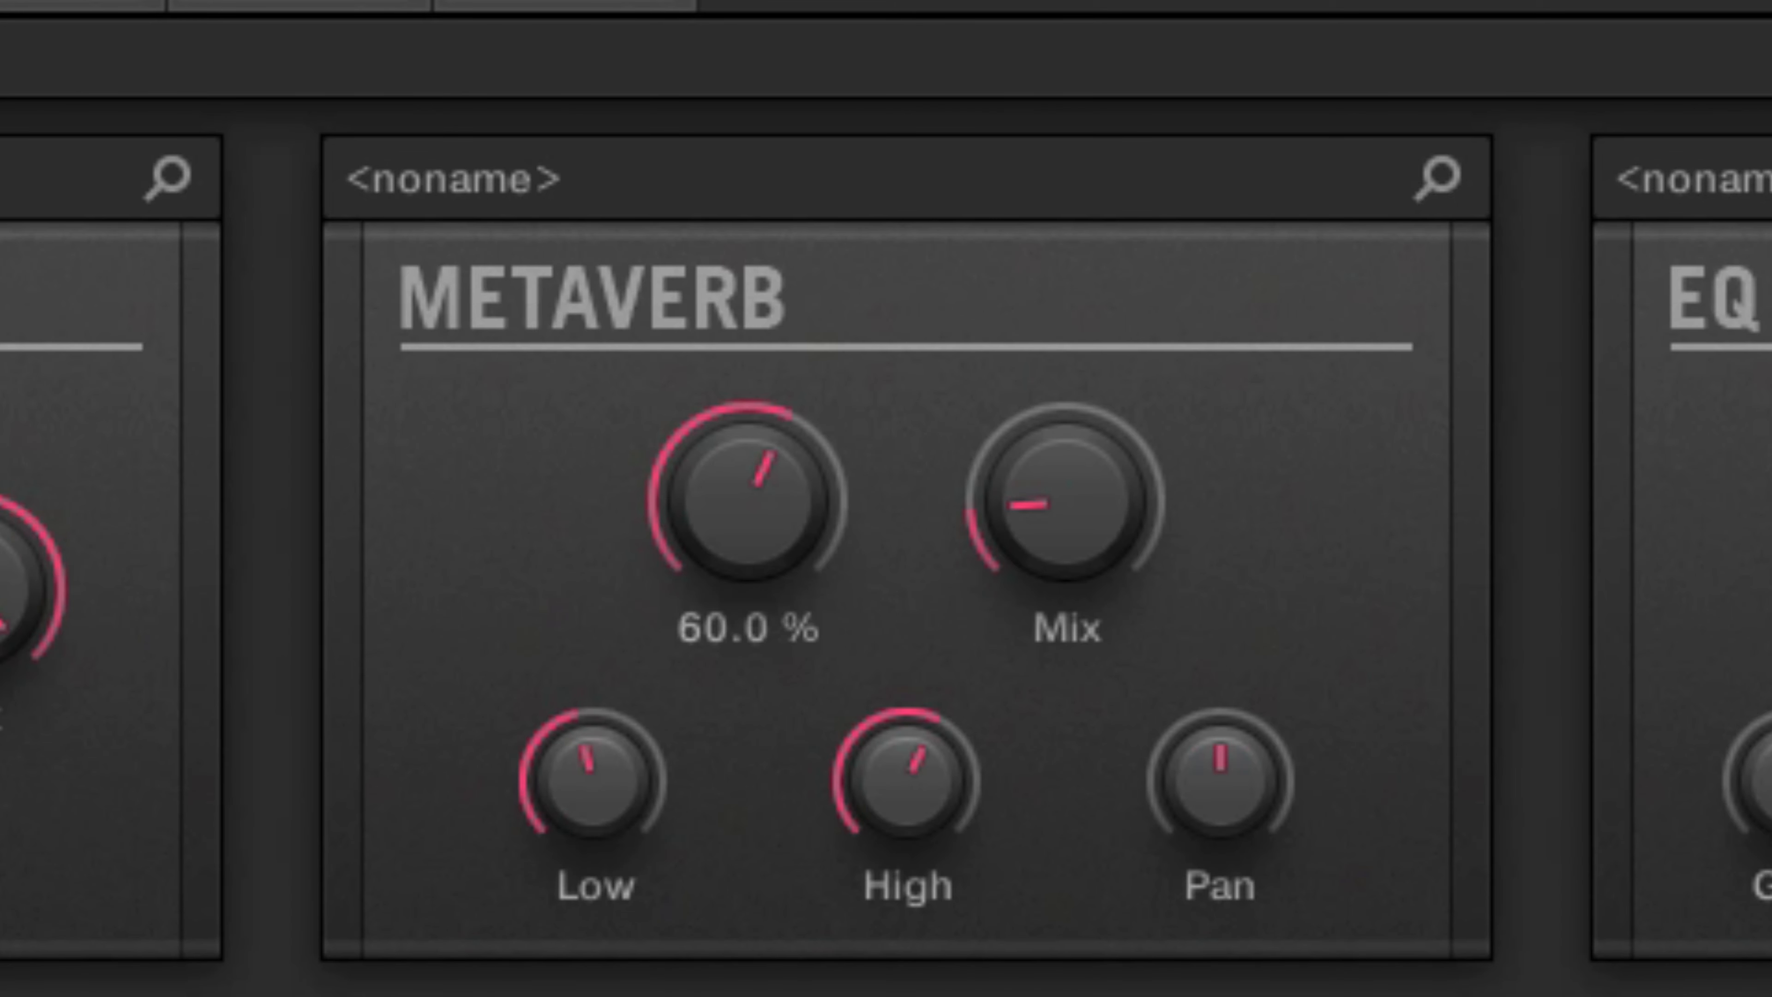
mouse_move(907, 780)
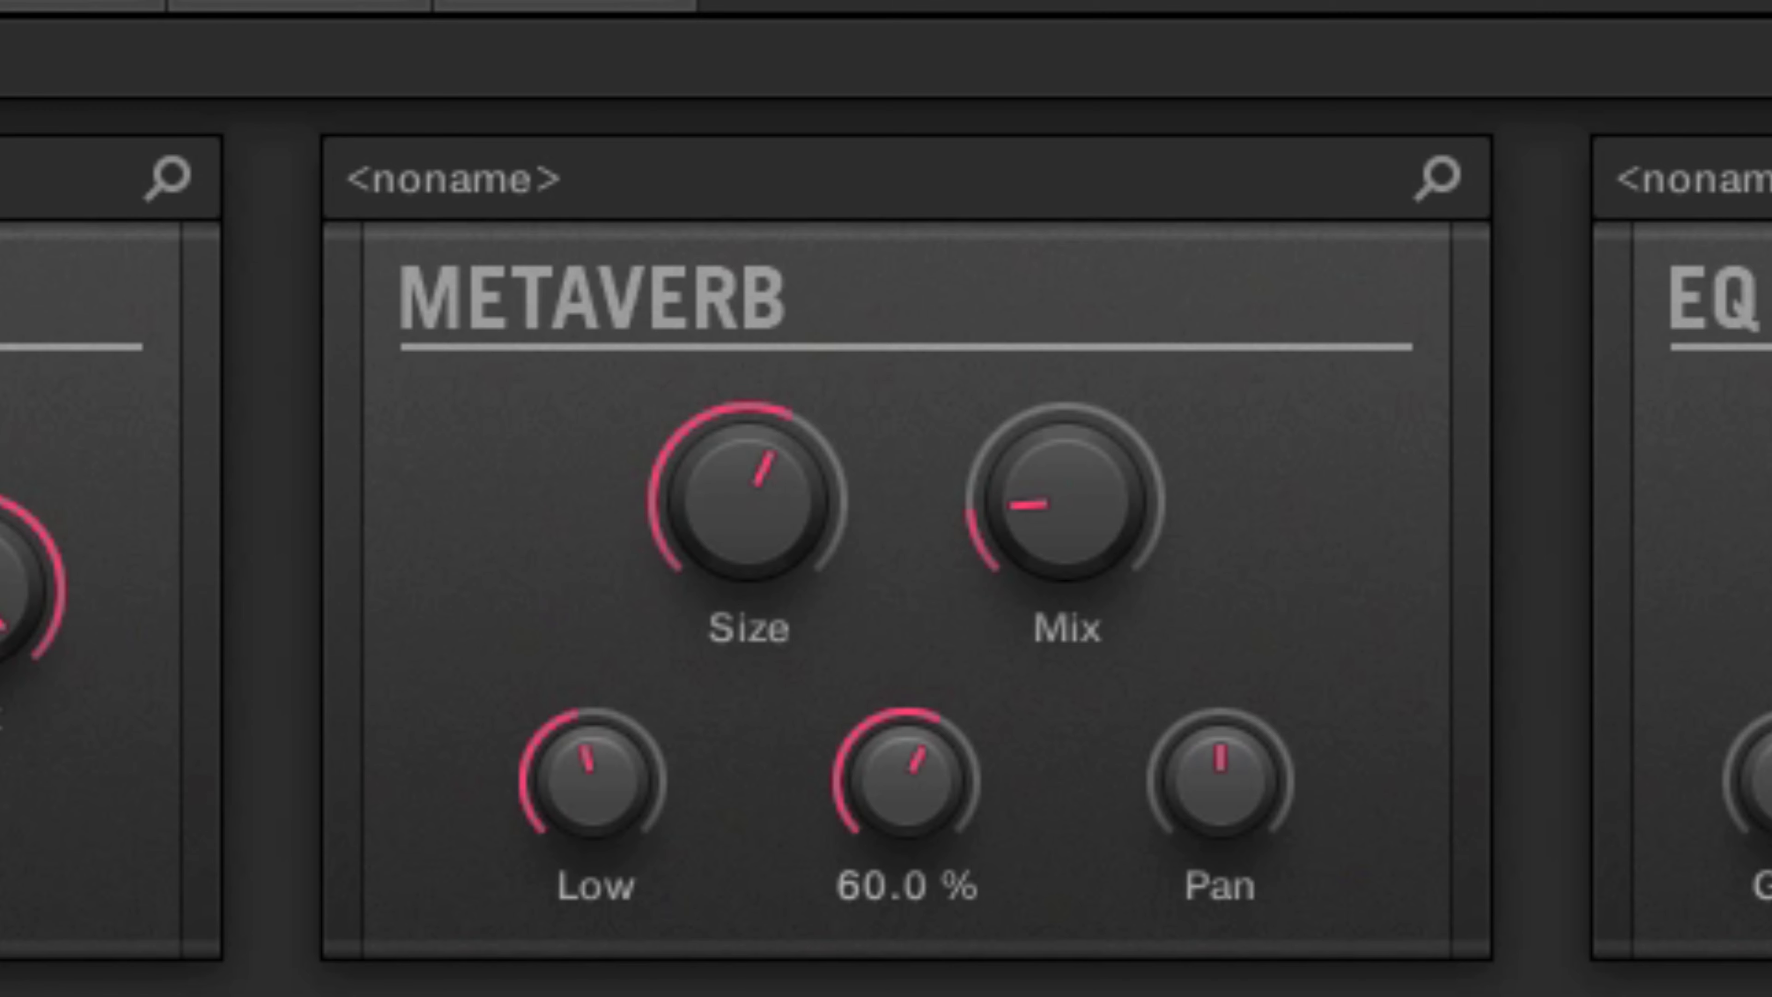
mouse_move(1065, 502)
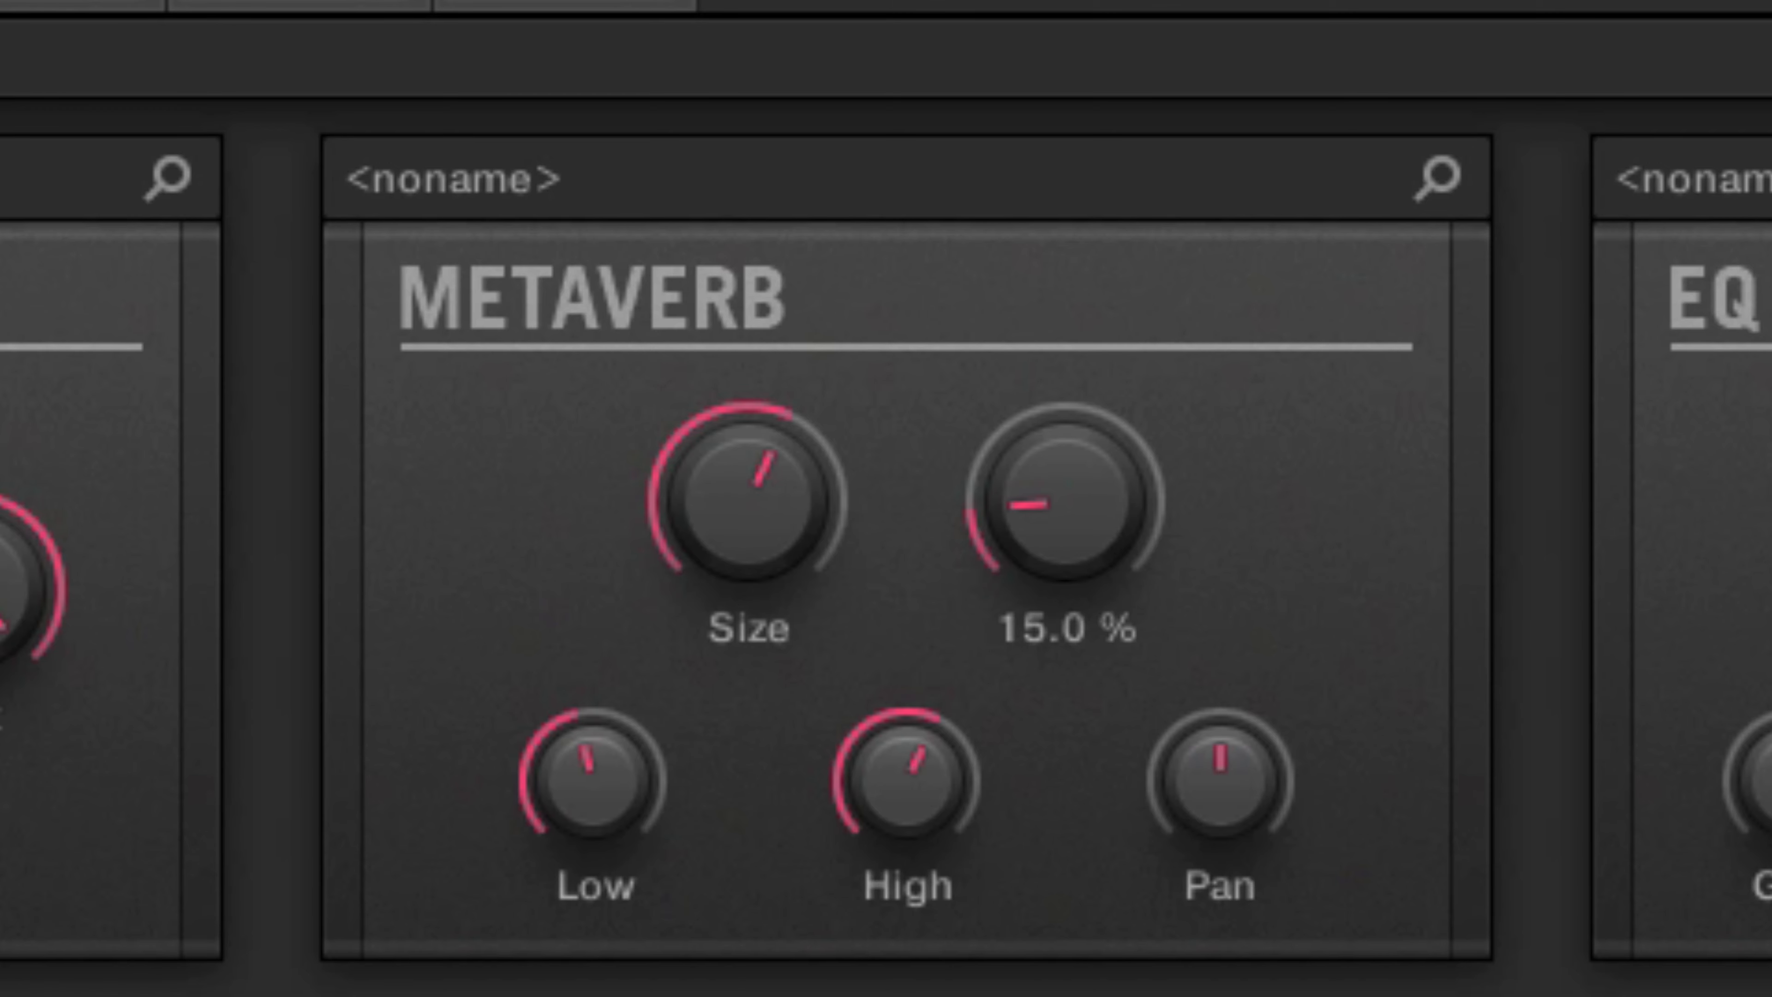
mouse_move(1220, 779)
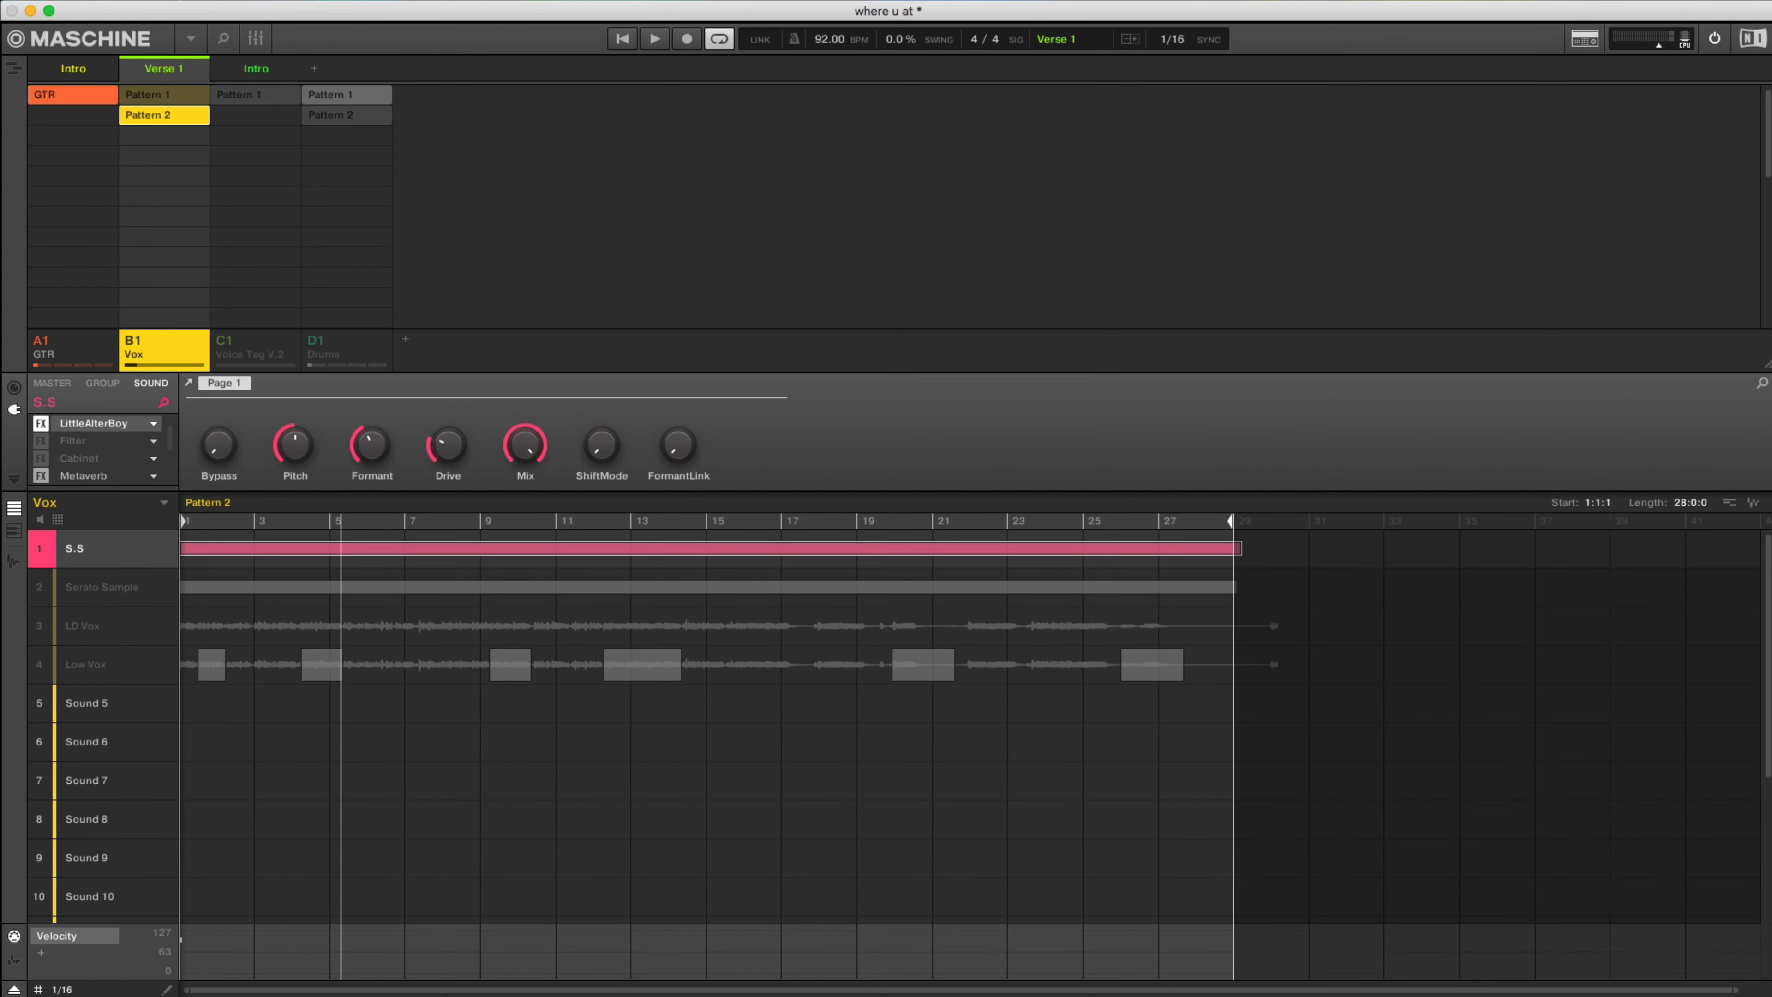
Step: Enable the EQ in the S.S sound's plug-in chain, playing the verse from the start, and show the mixer
scroll(98, 450, "up", 1)
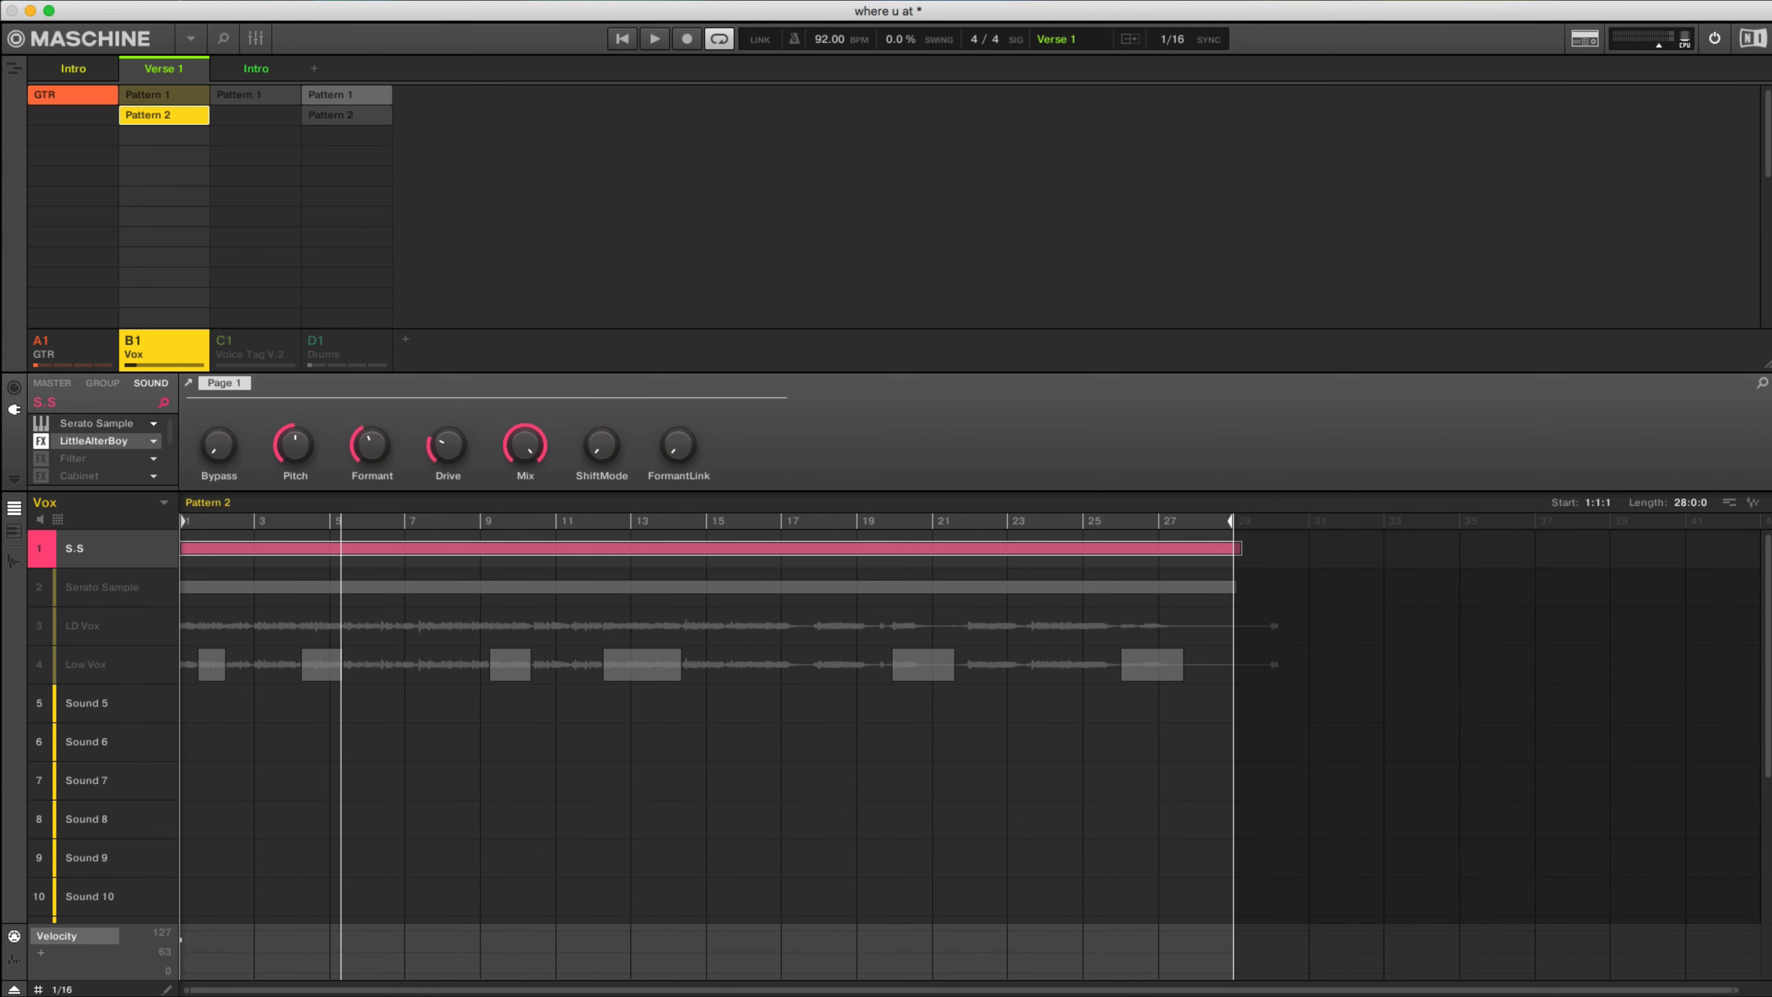
scroll(97, 450, "down", 2)
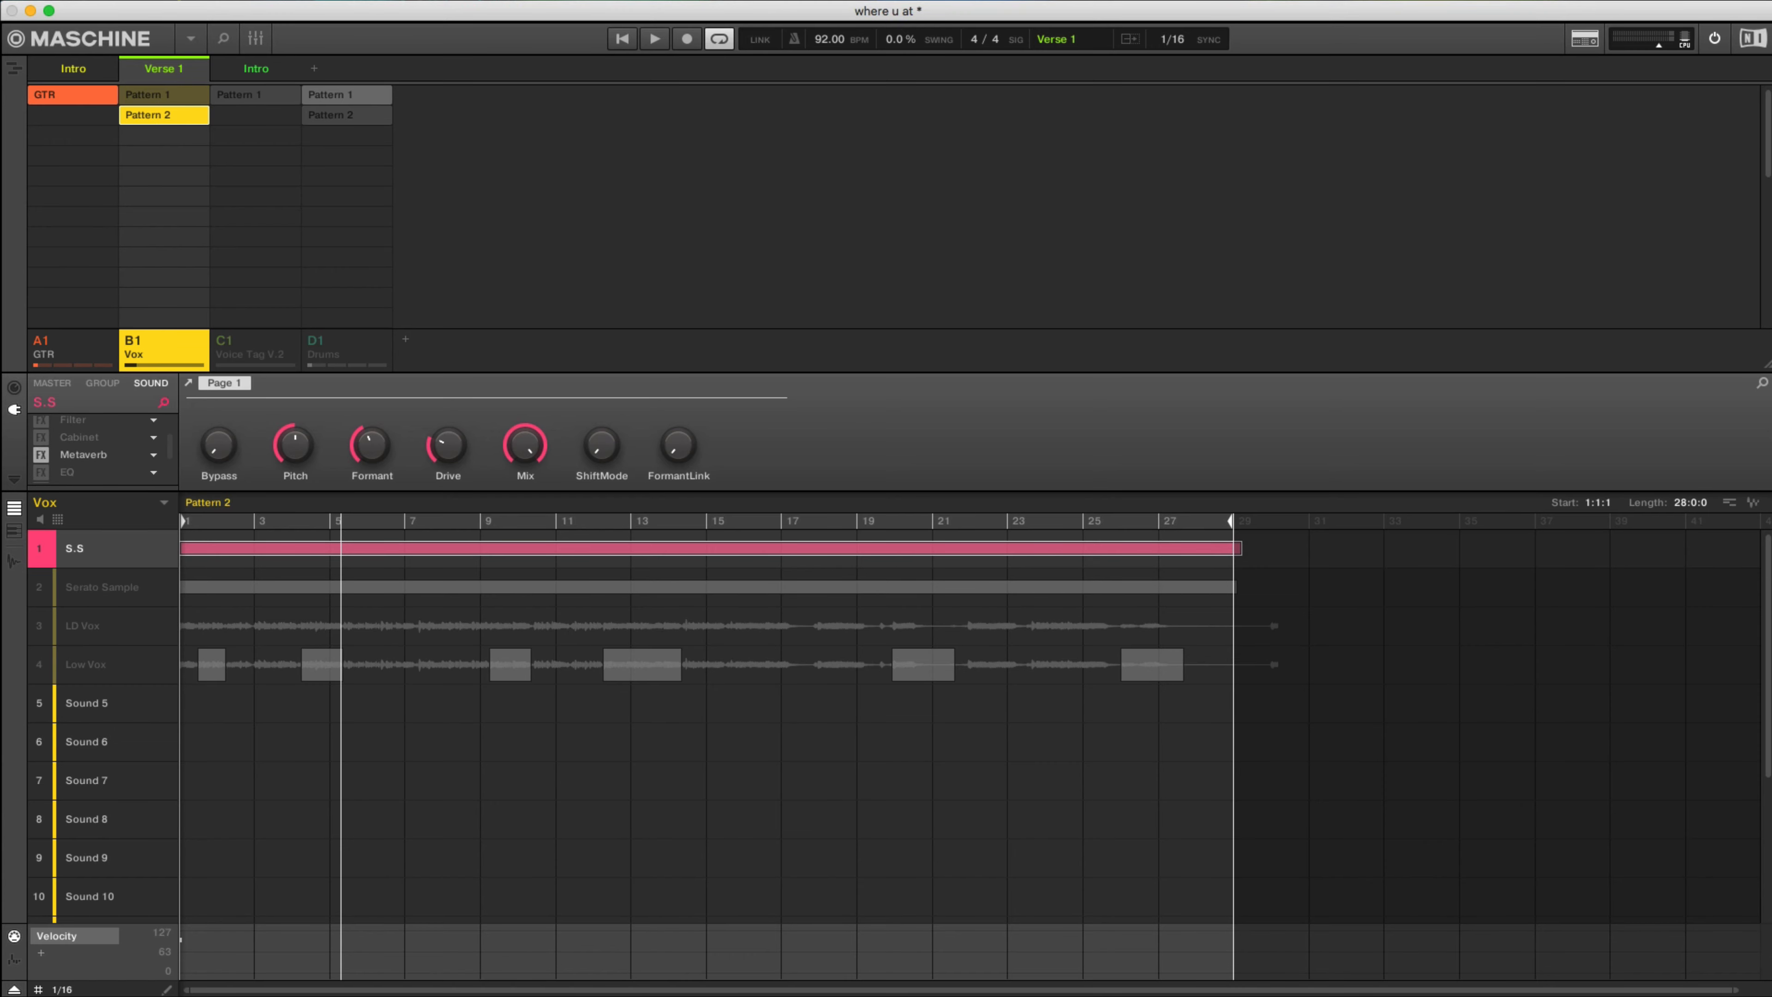
scroll(98, 450, "down", 1)
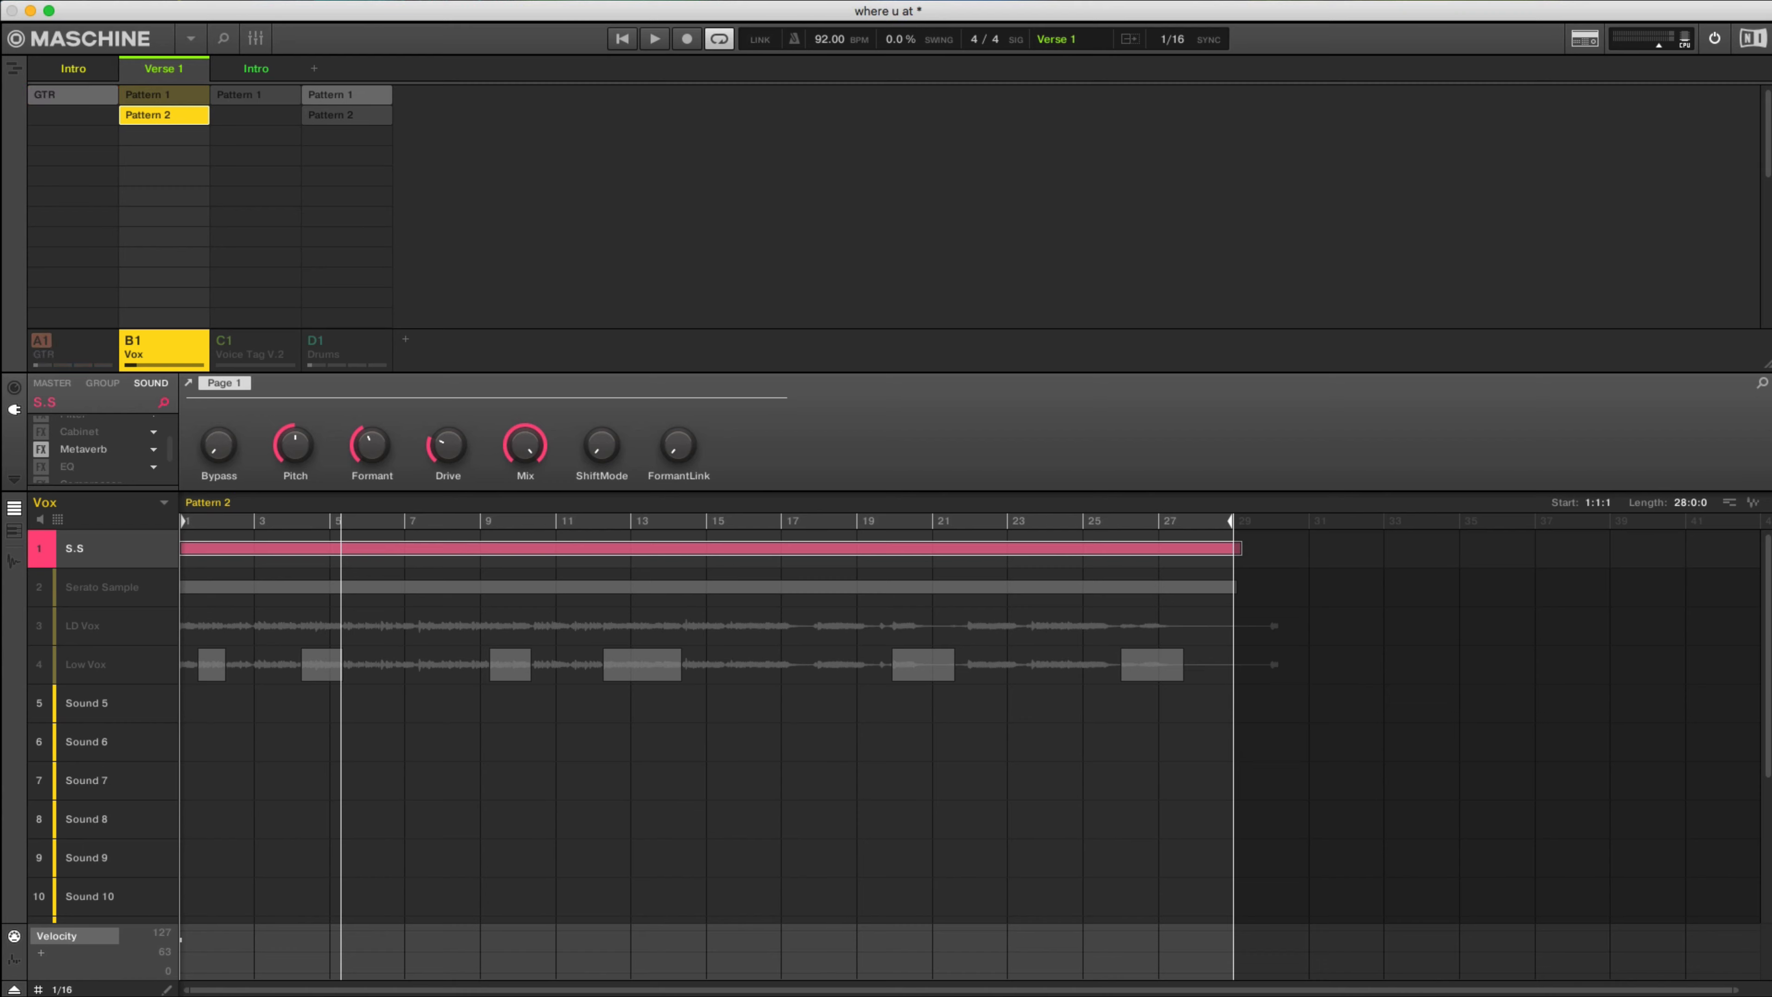
left_click(40, 467)
key("shift+space")
left_click(77, 467)
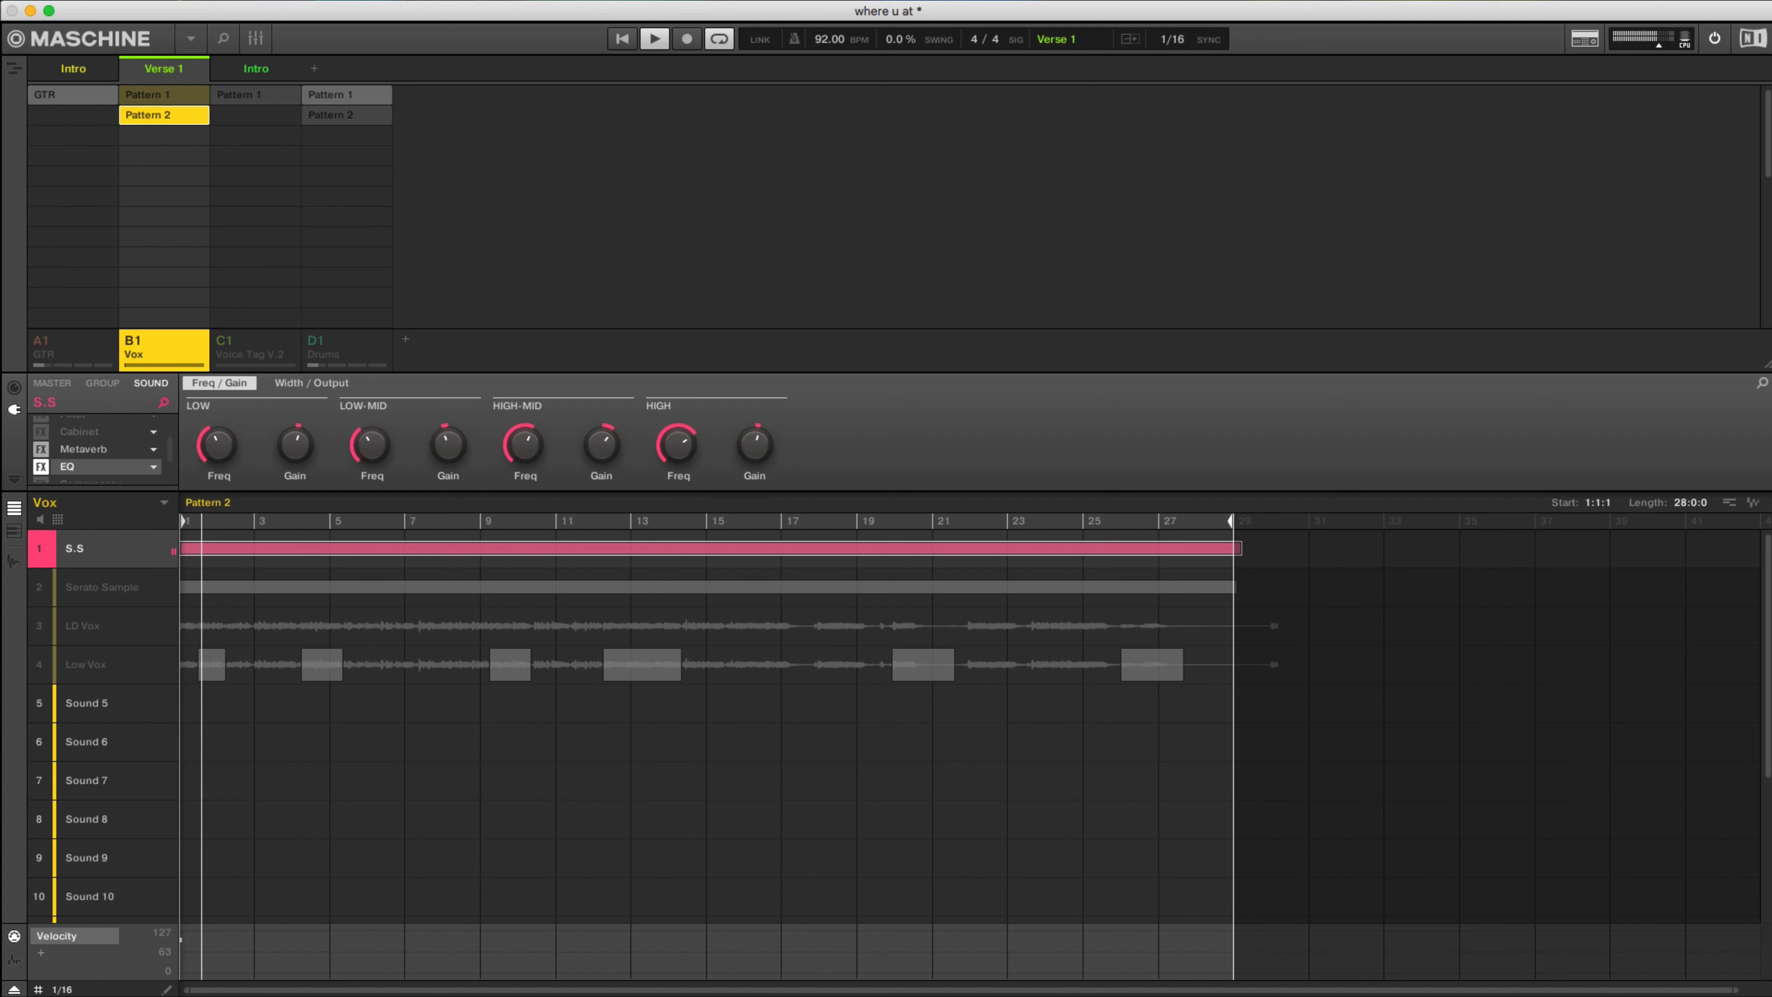
key("super+m")
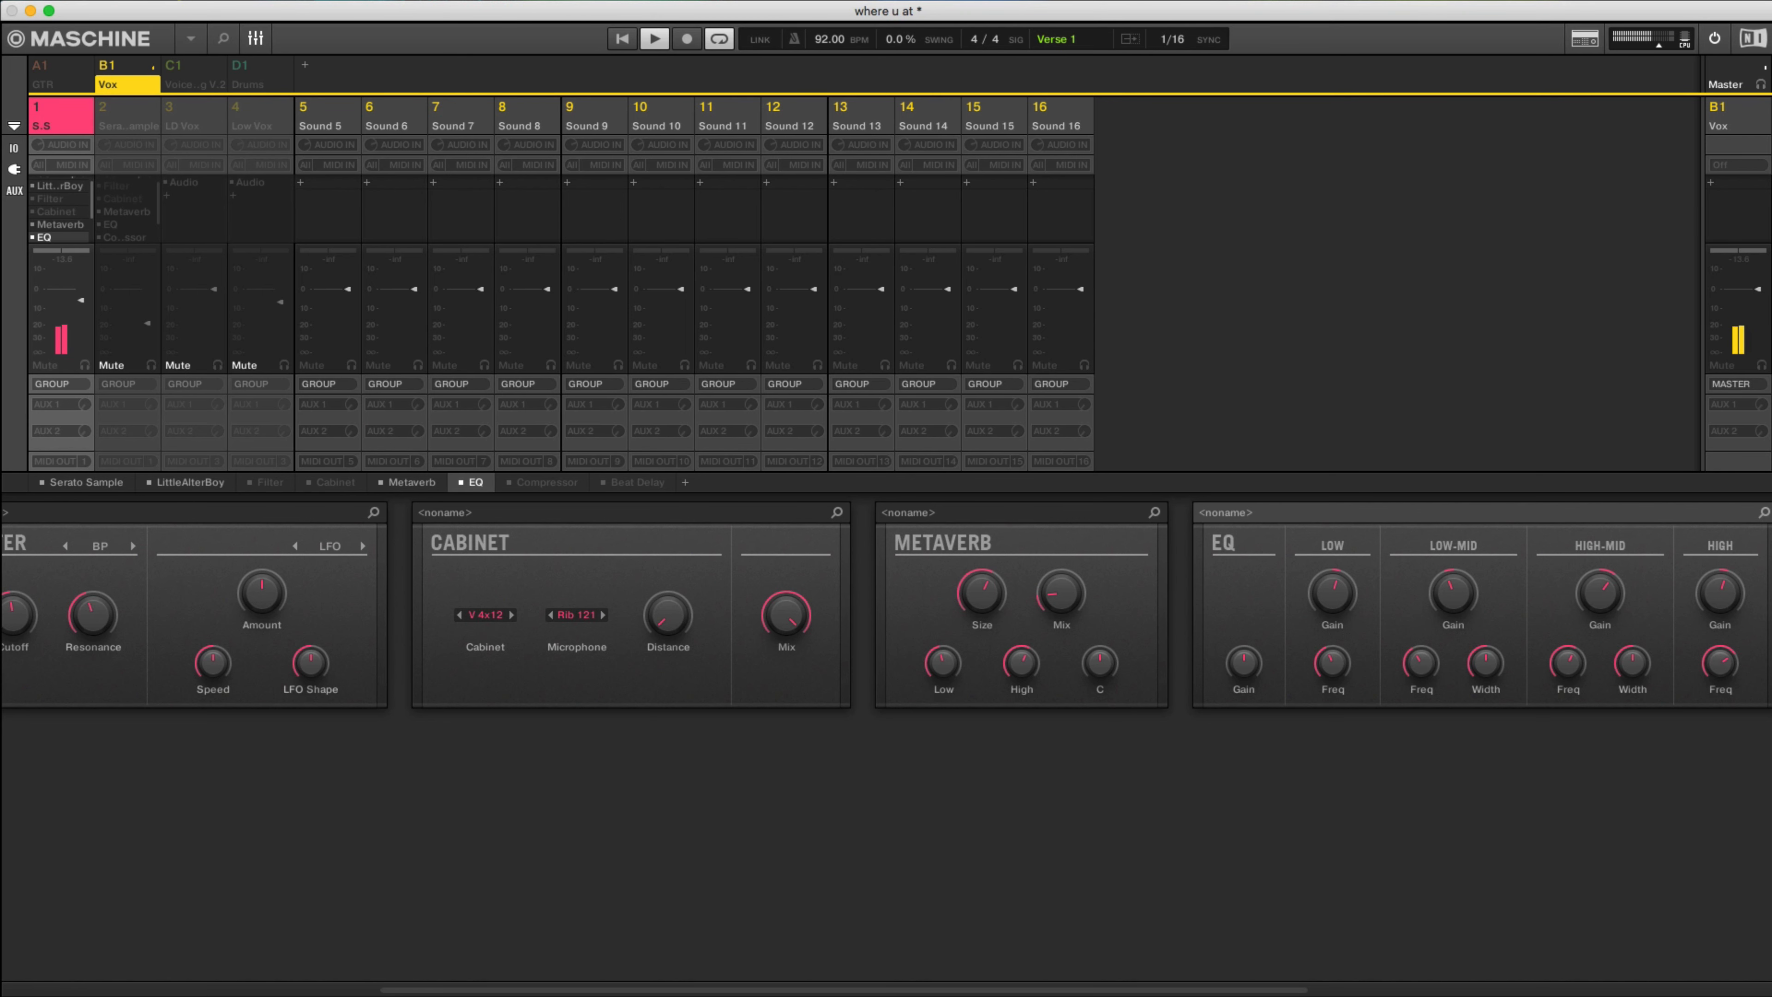
Step: Audition the verse with the EQ and enable the Compressor in the S.S sound's plug-in chain
key("space")
key("space")
key("space")
key("space")
key("space")
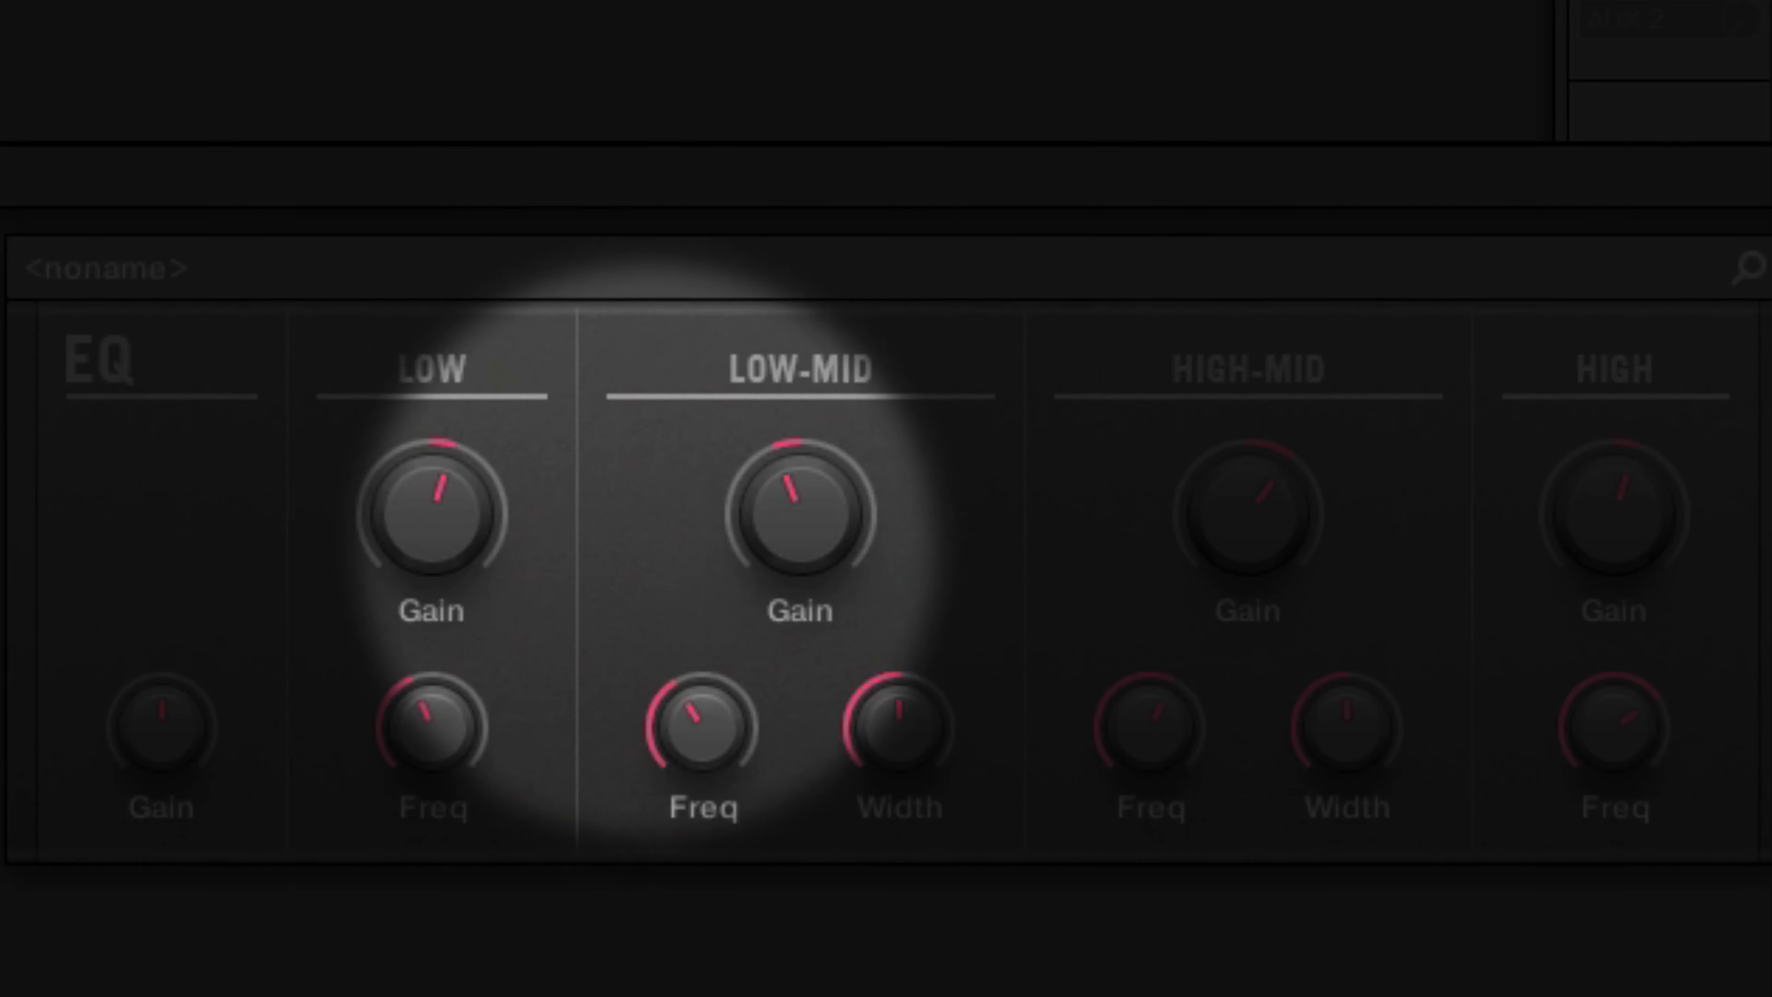
mouse_move(1408, 589)
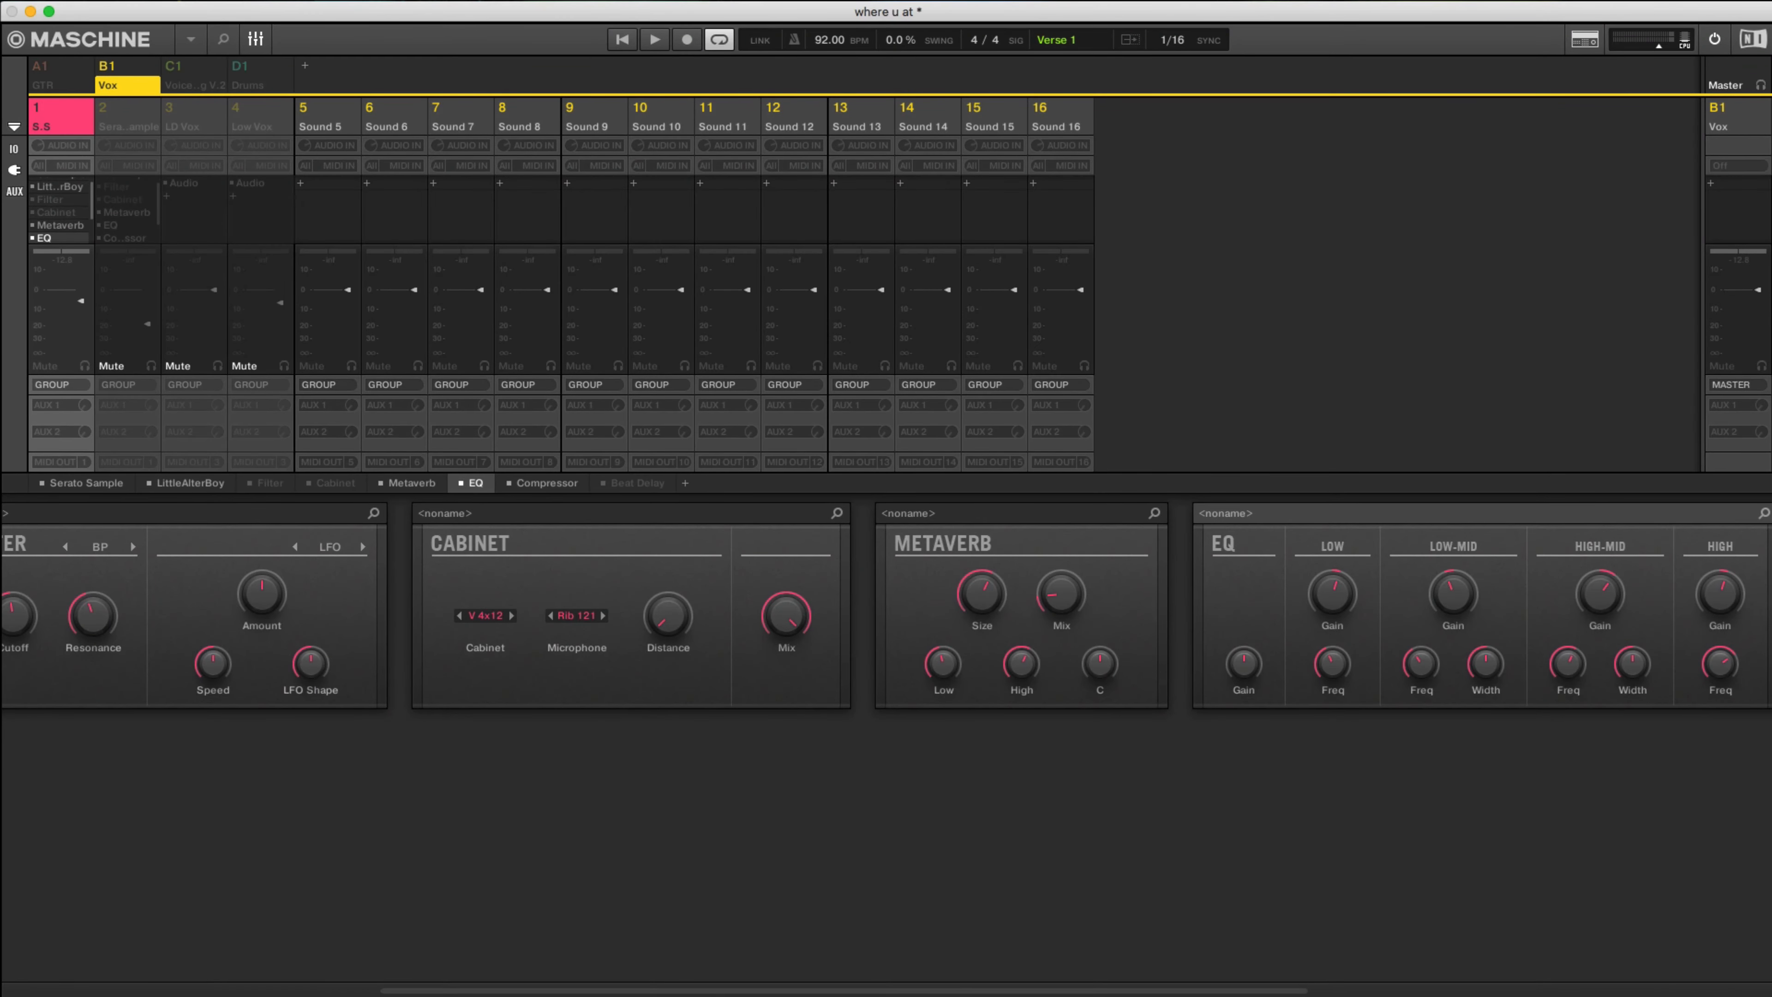
Step: Enable the Beat Delay effect in the S.S sound's plug-in chain and play the verse
key("space")
left_click(604, 483)
scroll(886, 607, "right", 10)
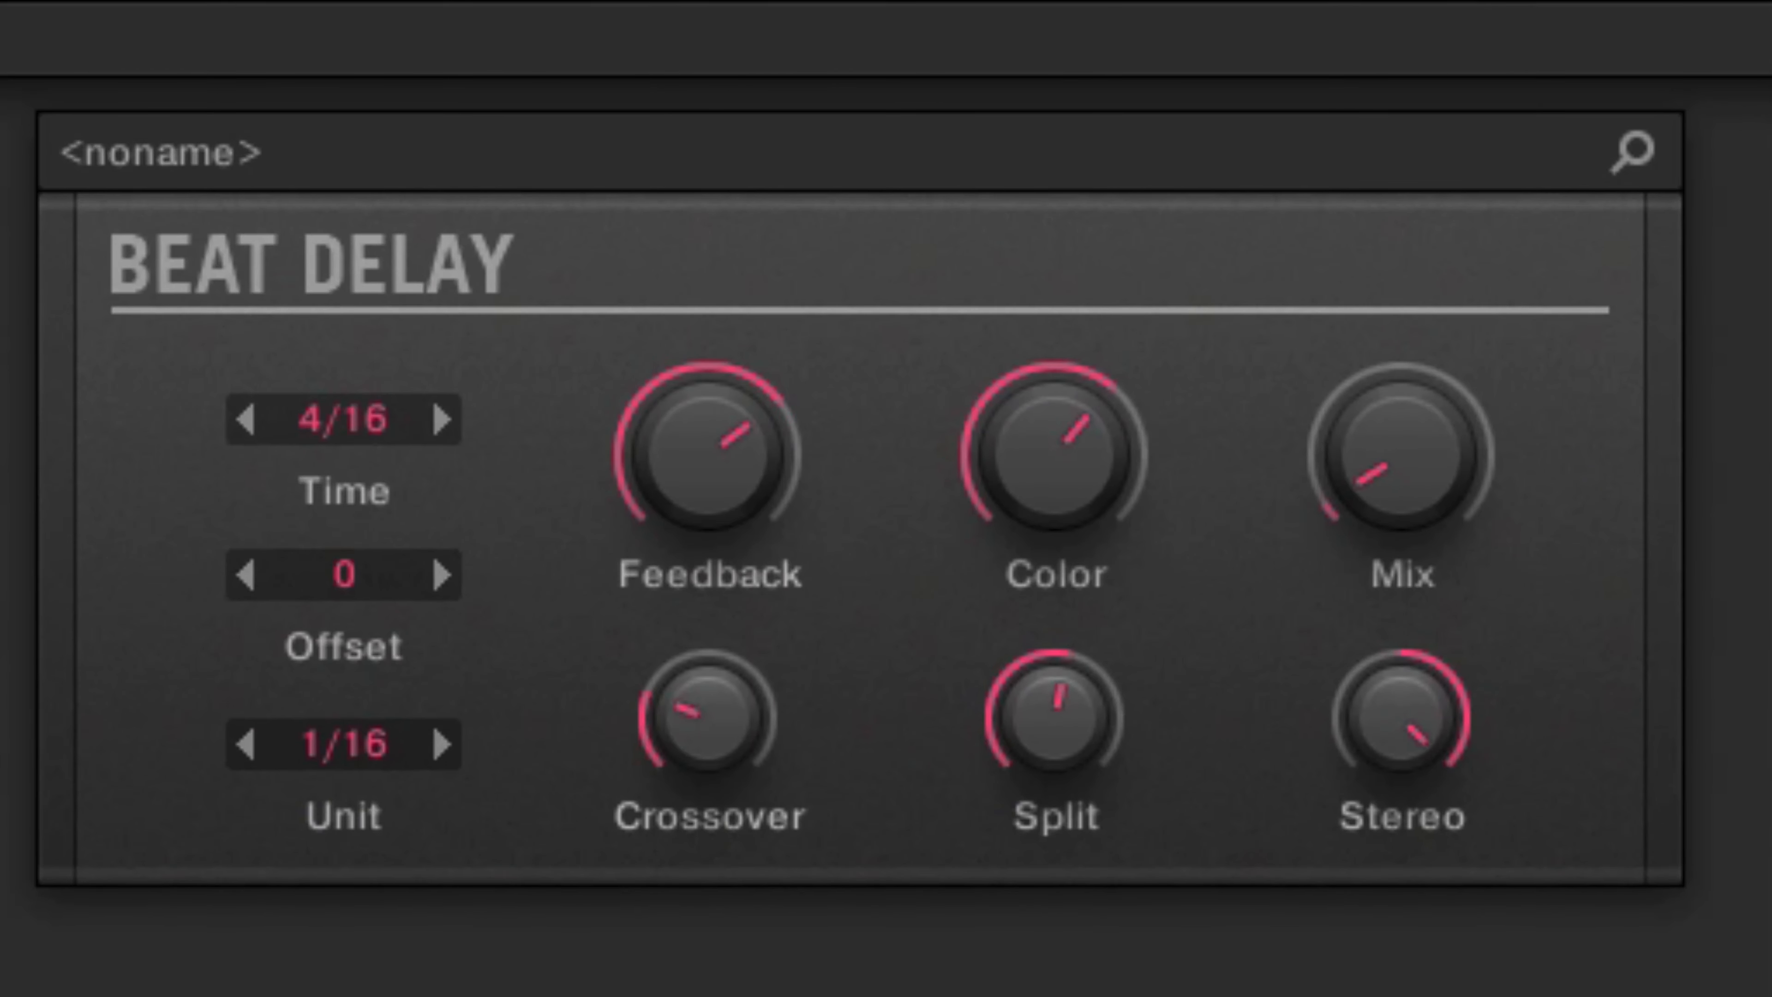
Step: Inspect the Beat Delay's Feedback, Crossover, Color, Split and Mix settings
mouse_move(708, 455)
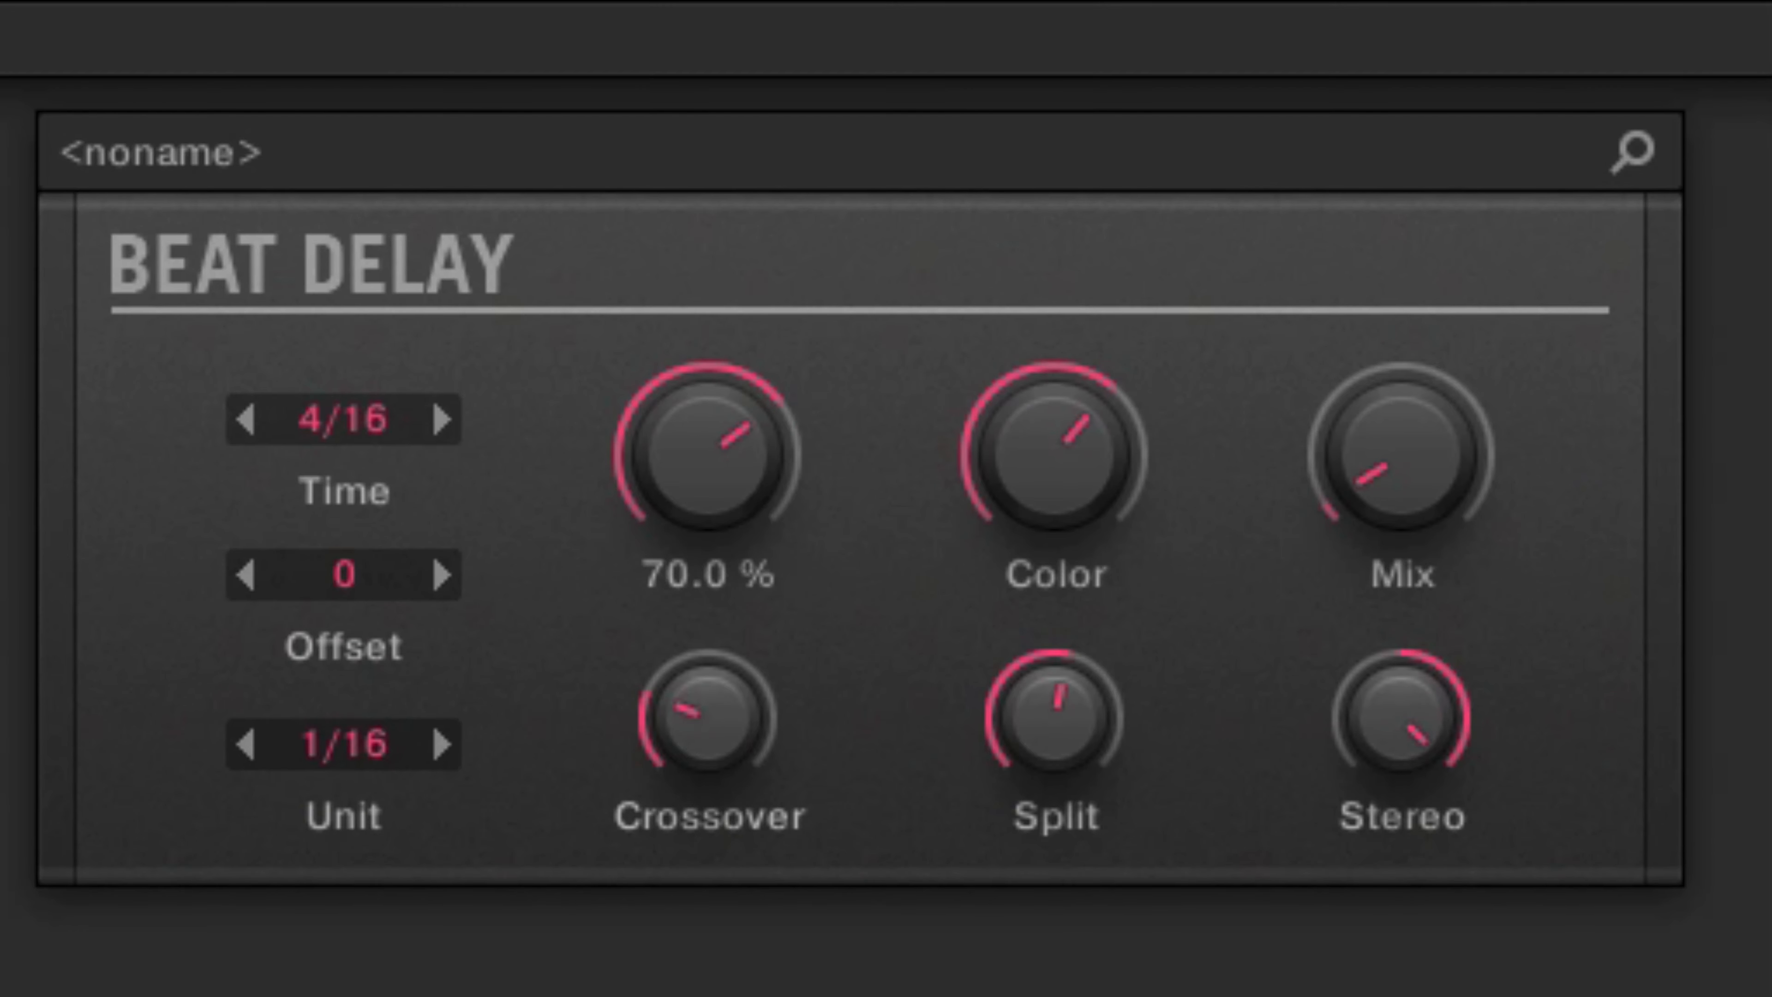
mouse_move(707, 712)
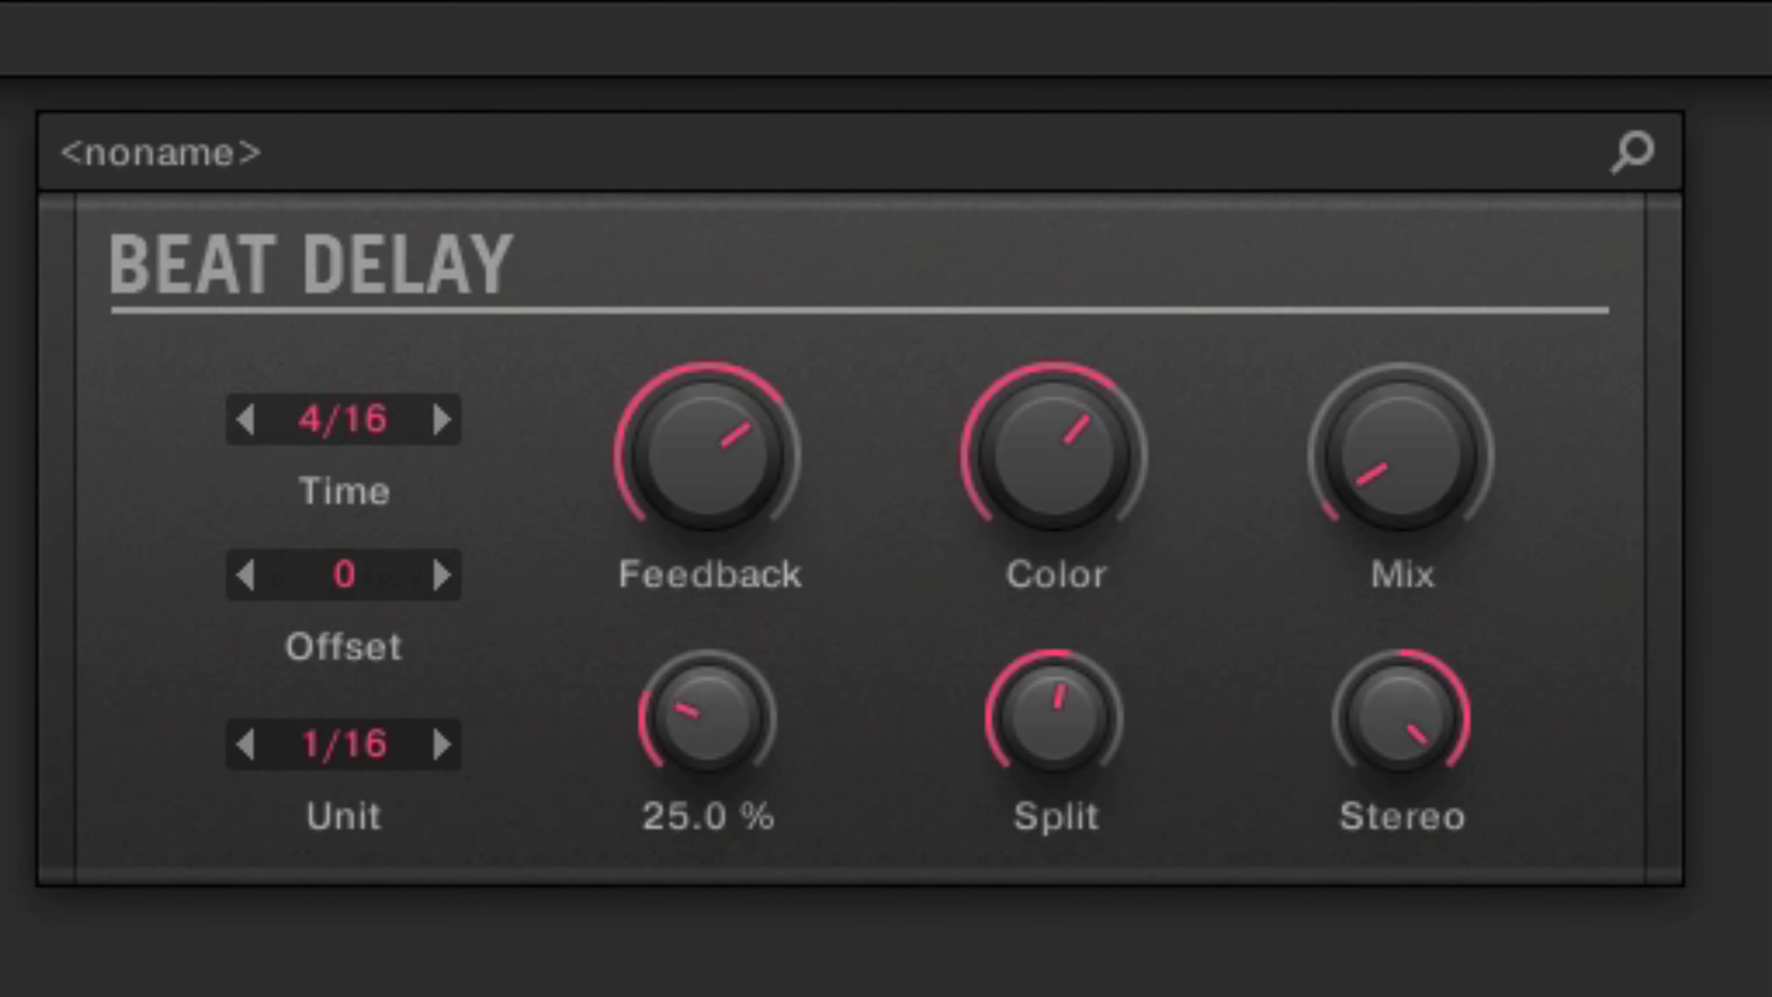
mouse_move(1055, 456)
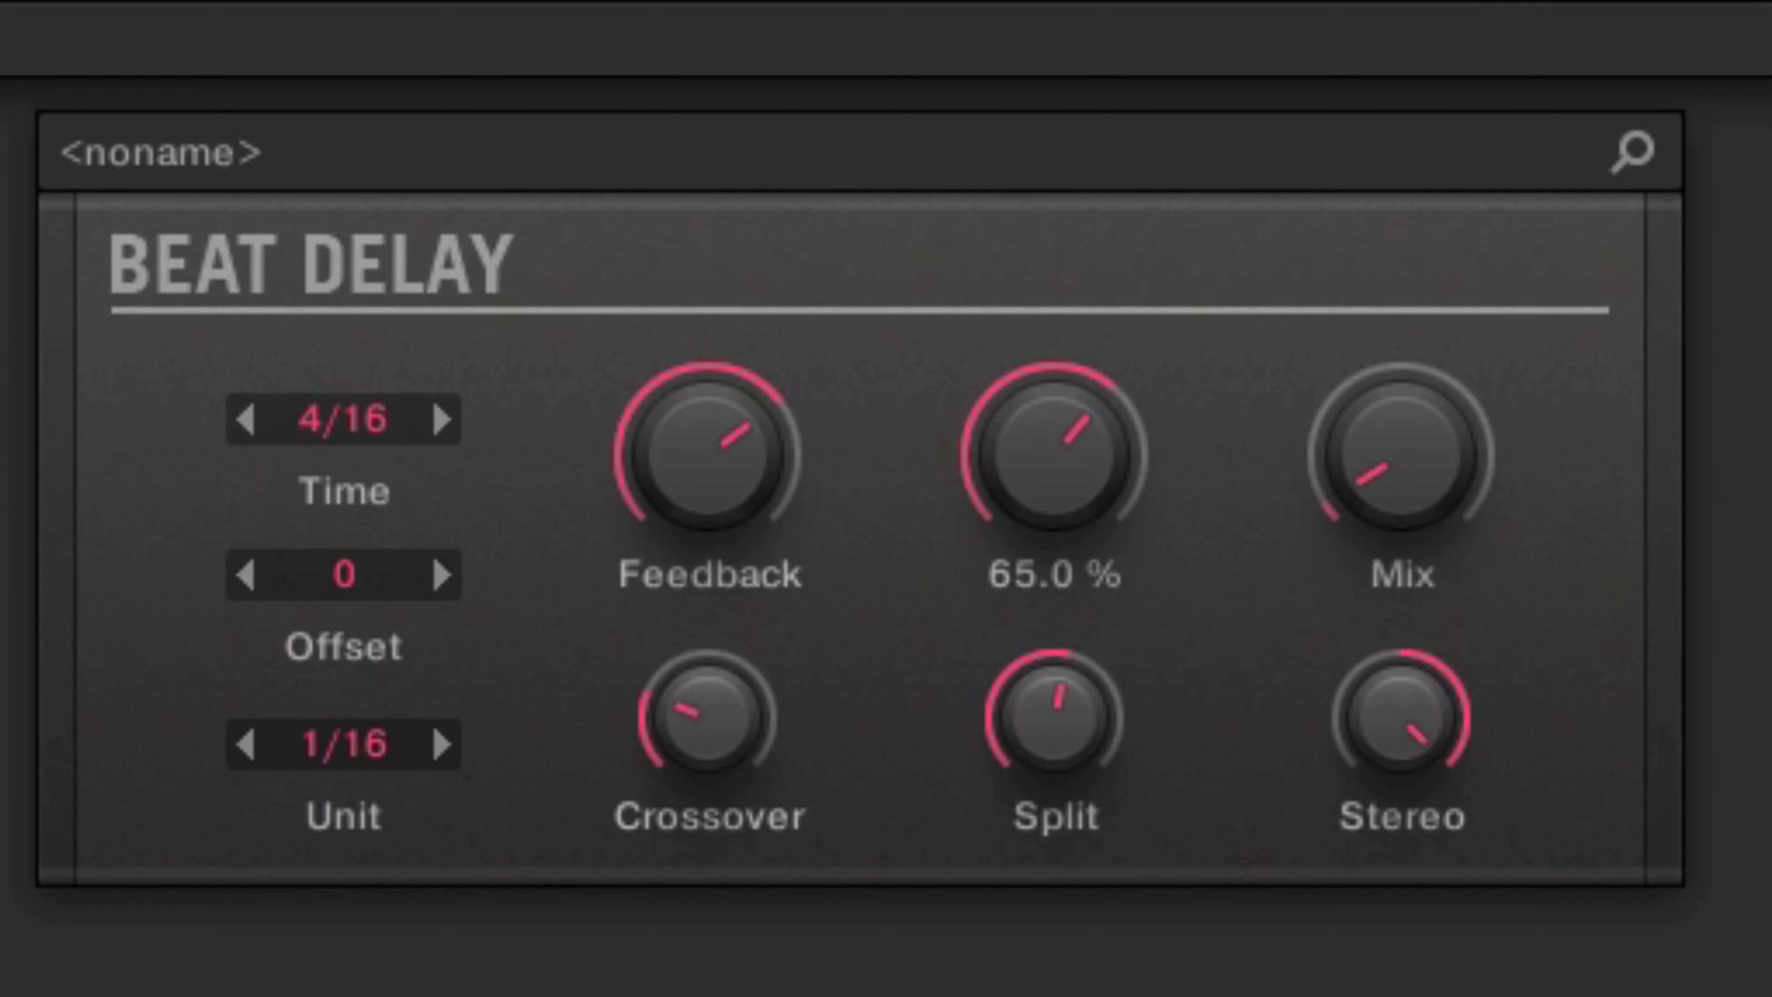
mouse_move(1055, 712)
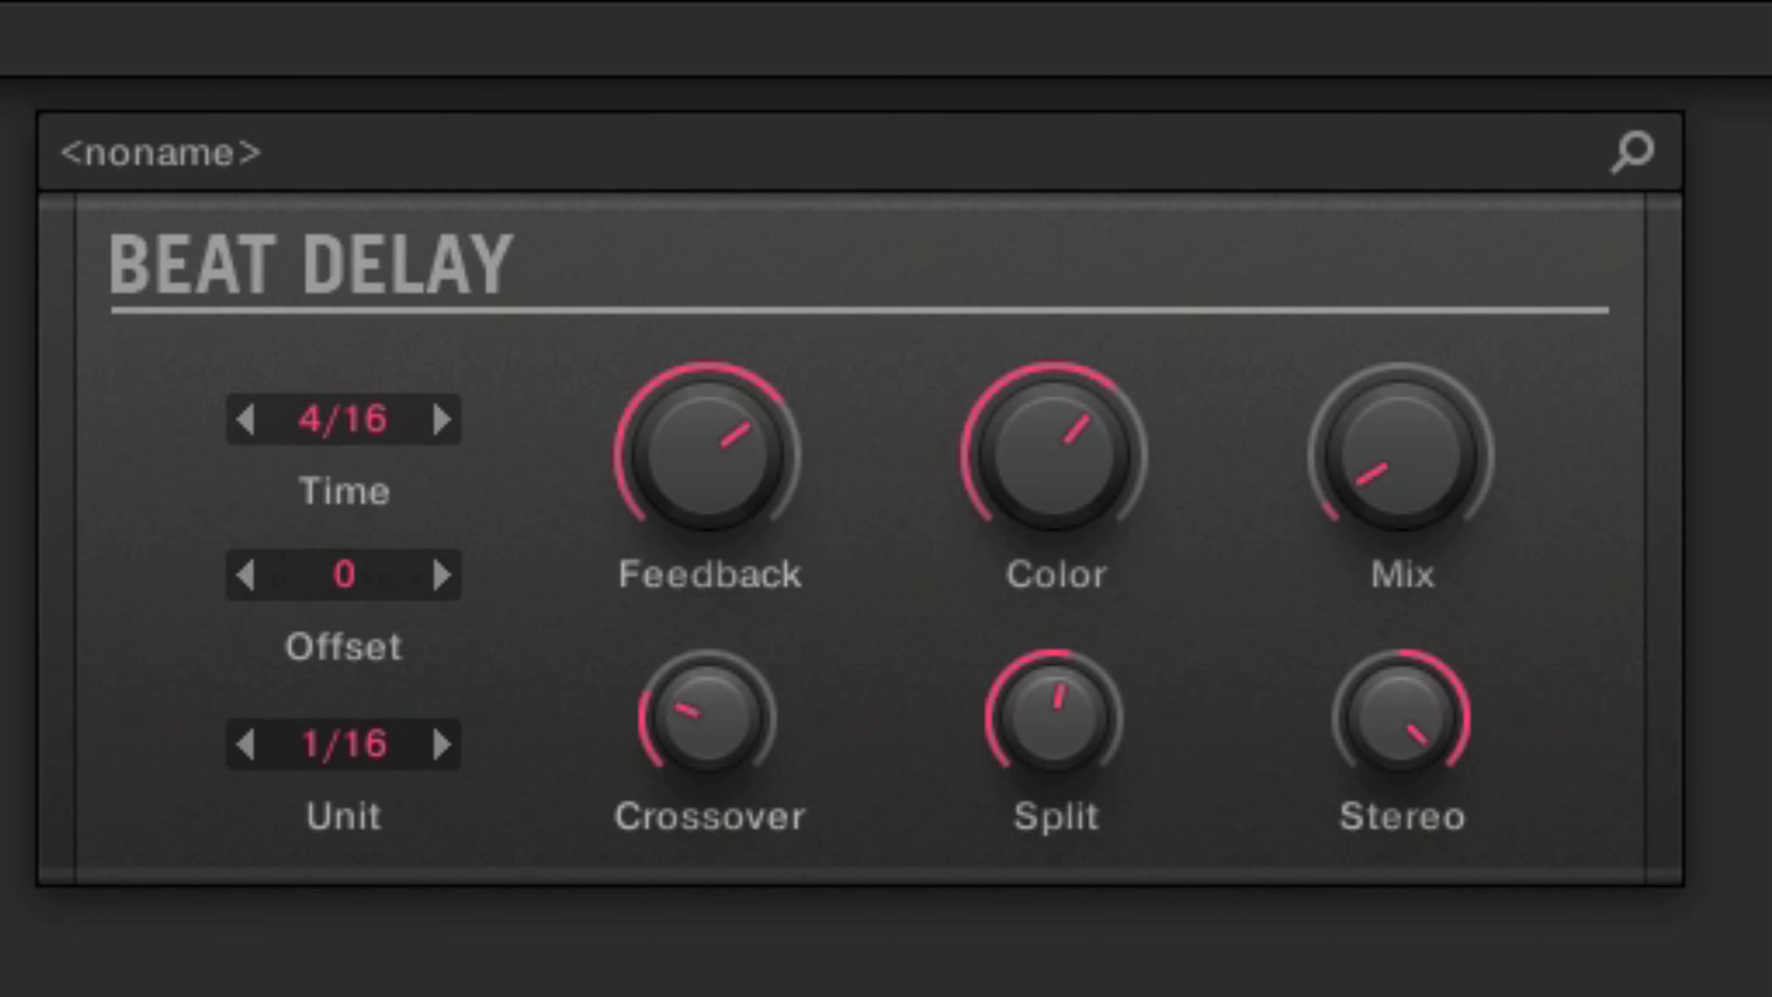
mouse_move(1402, 455)
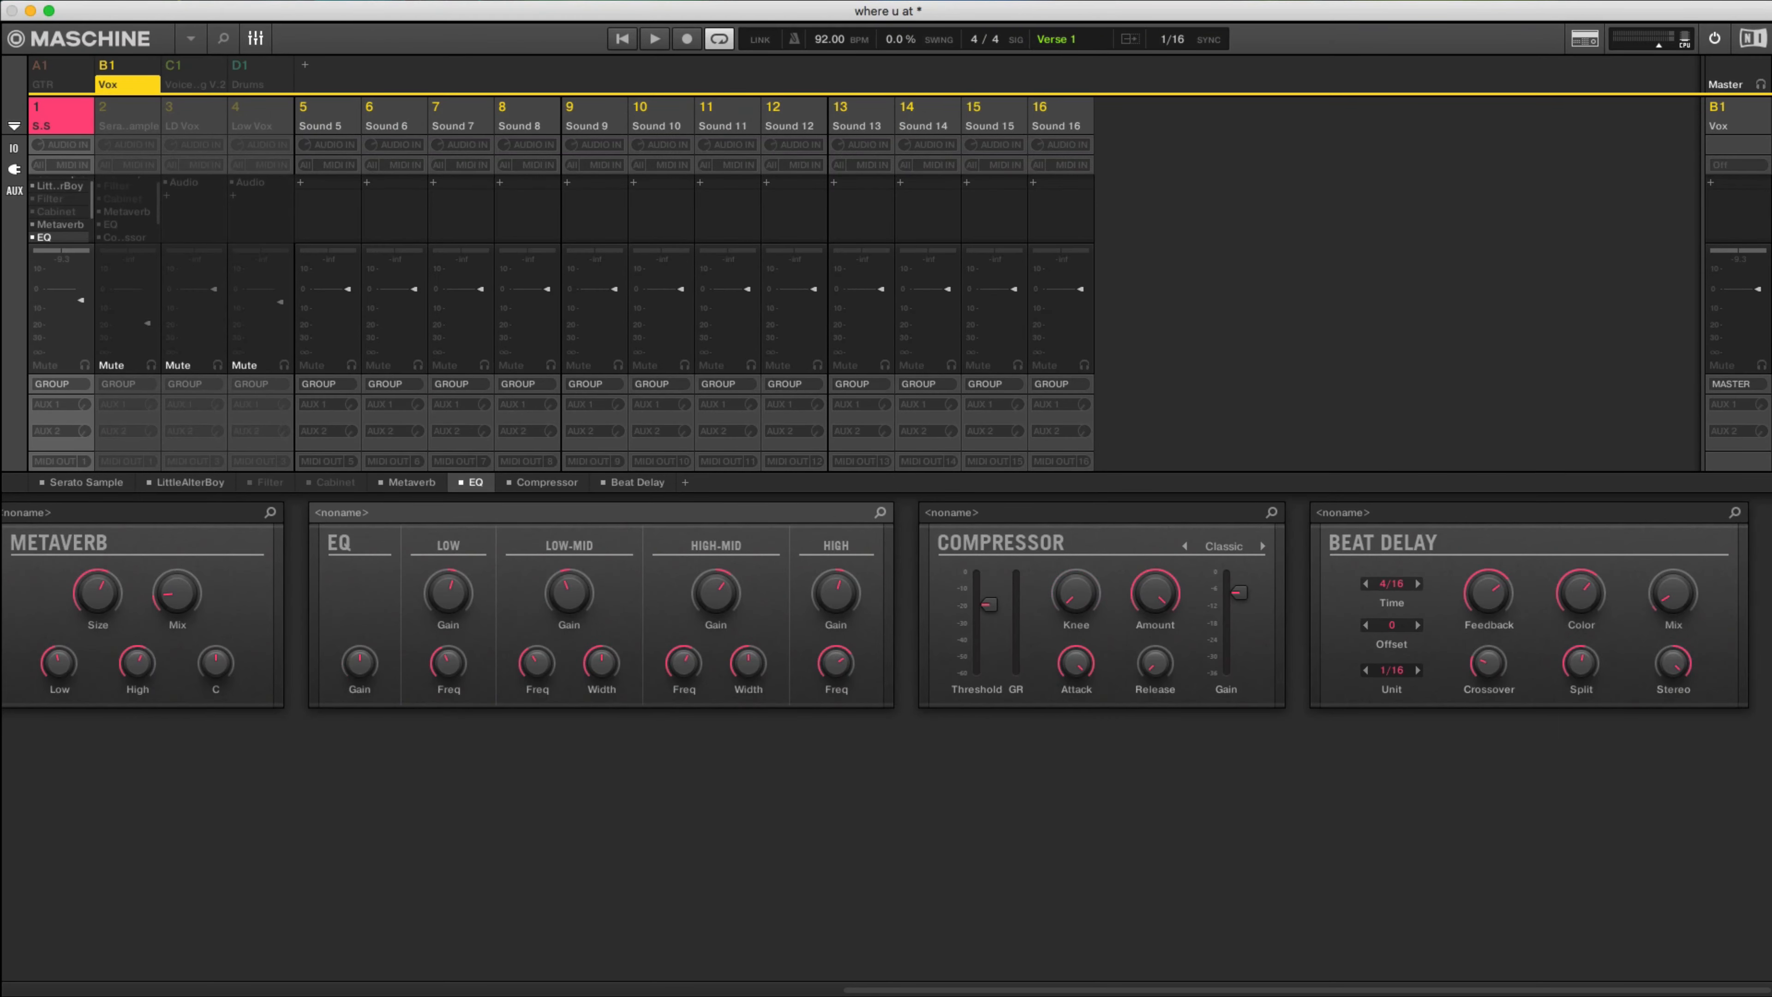
Step: Leave the mixer, view the S.S note in the piano roll, and return to the group view
key("Tab")
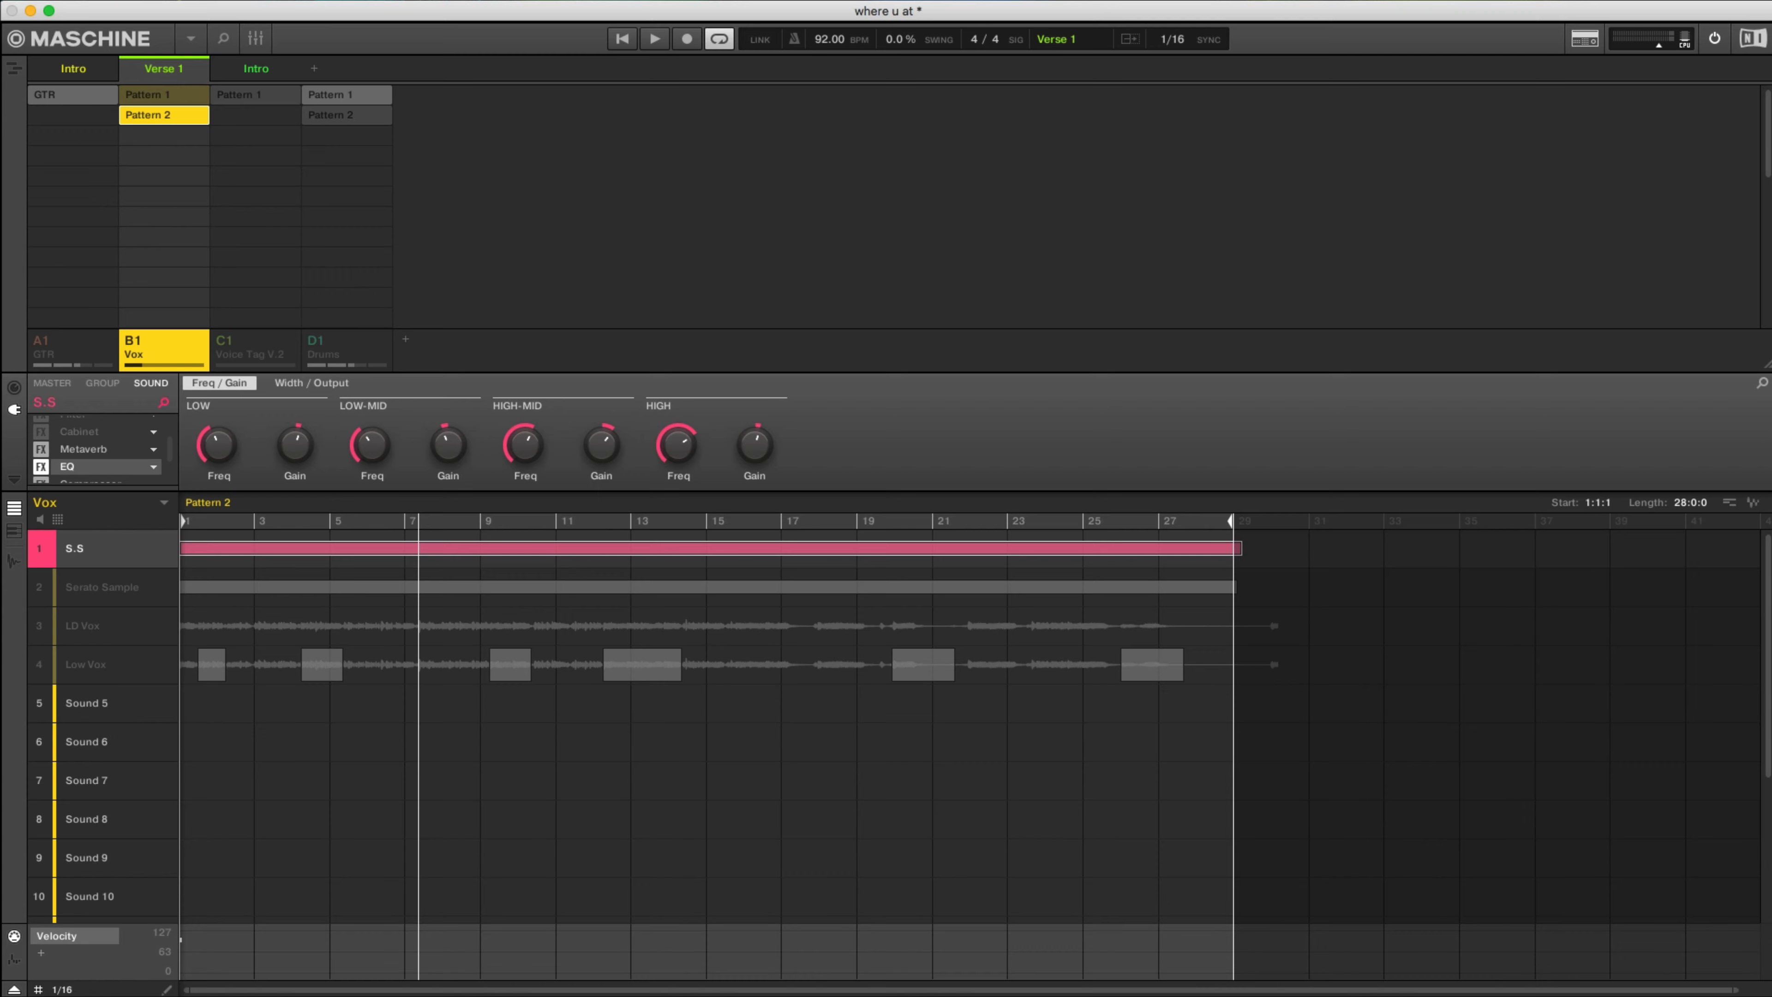
left_click(13, 532)
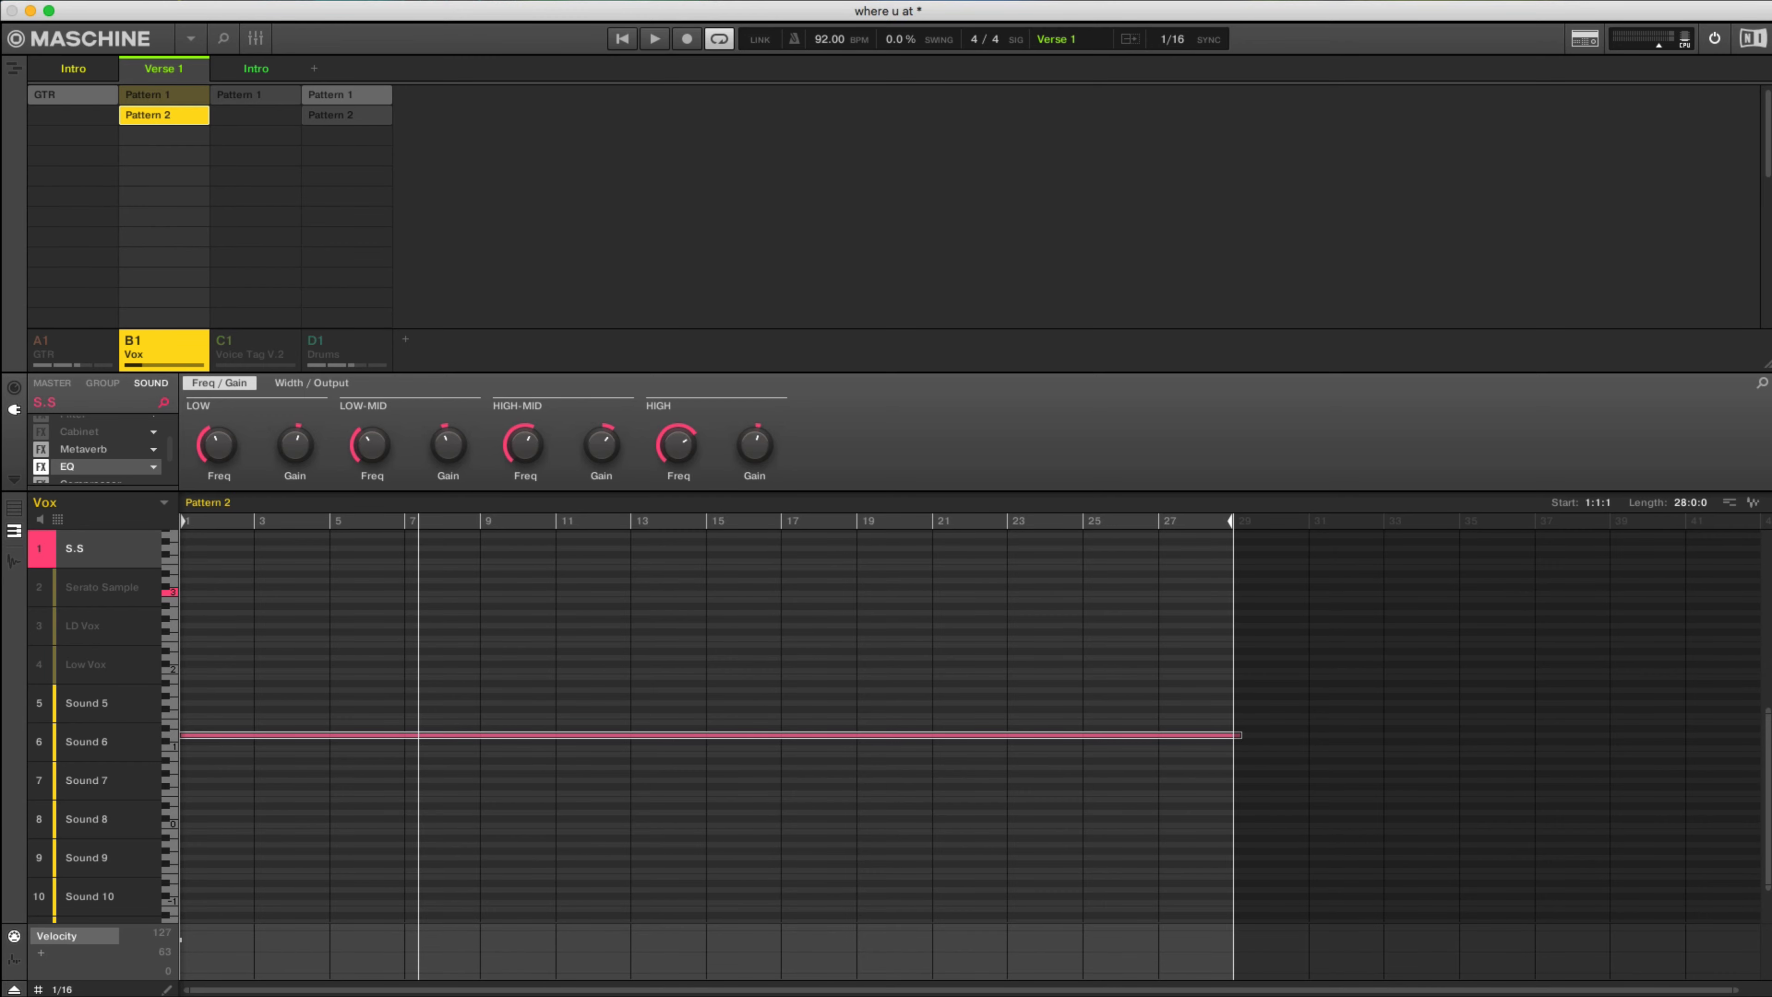
left_click(14, 508)
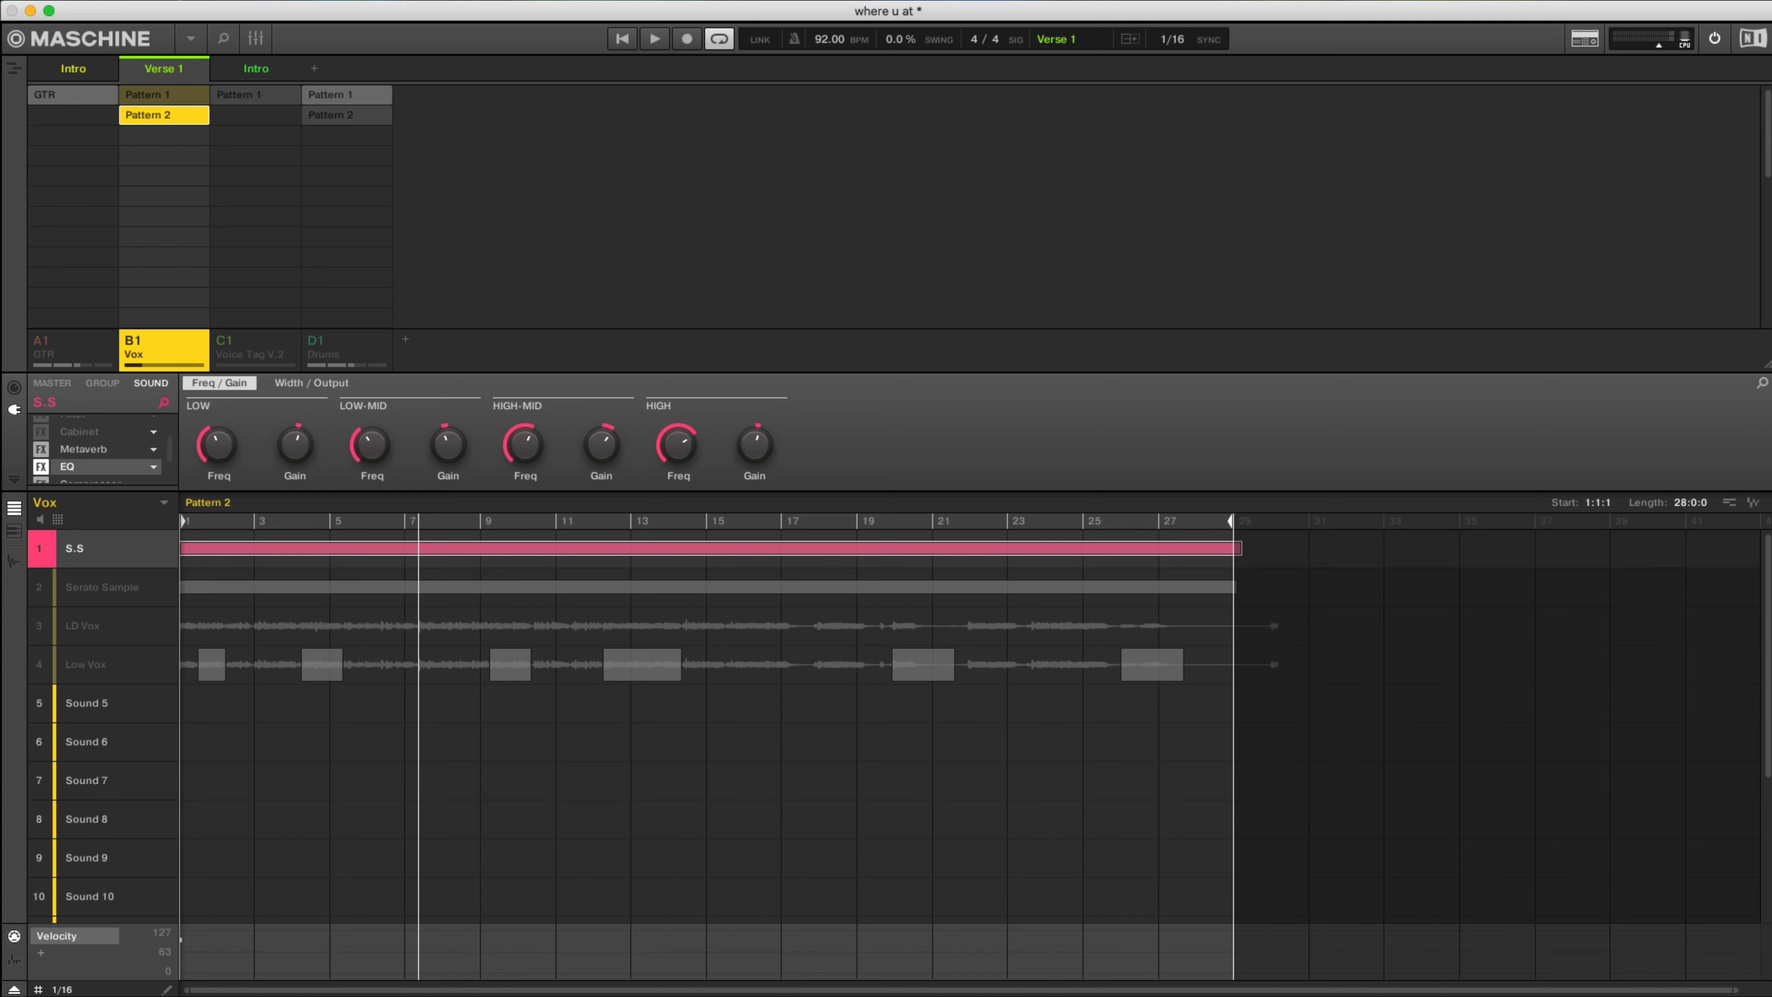
Step: Review the S.S sound's plug-in chain from Serato Sample through the EQ and Compressor
scroll(98, 450, "up", 3)
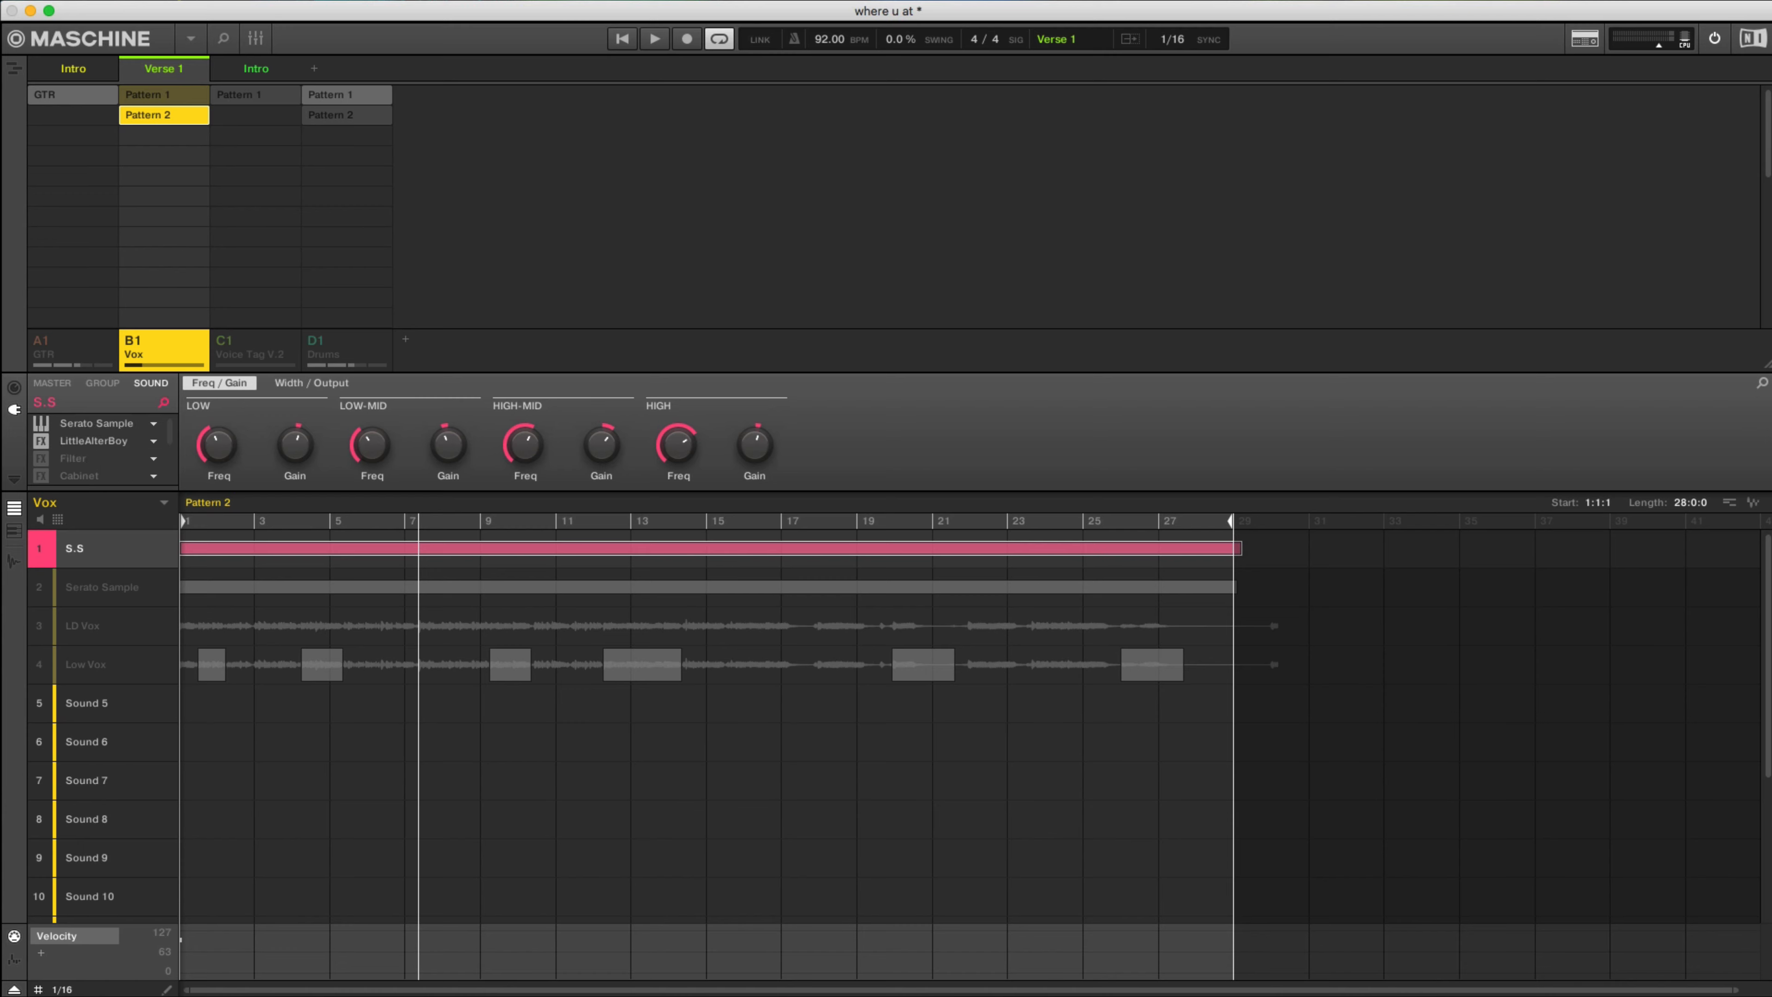
scroll(98, 447, "down", 1)
scroll(98, 450, "up", 1)
scroll(98, 451, "down", 3)
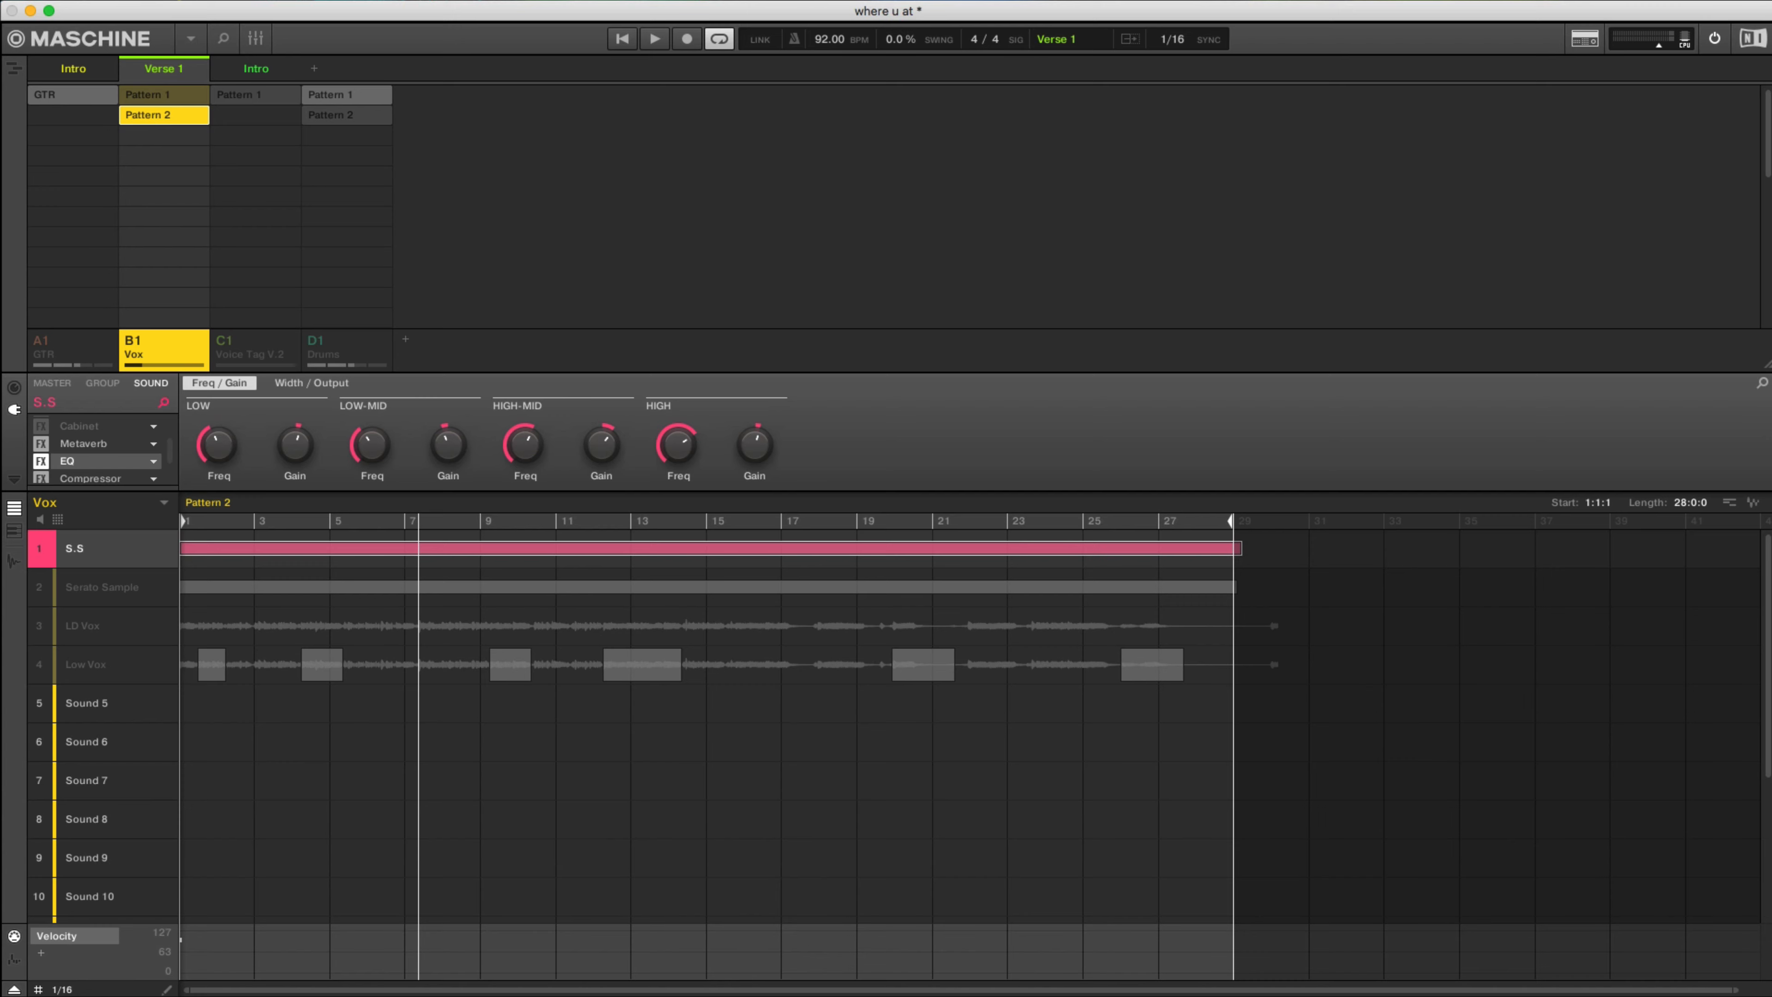
scroll(100, 452, "up", 3)
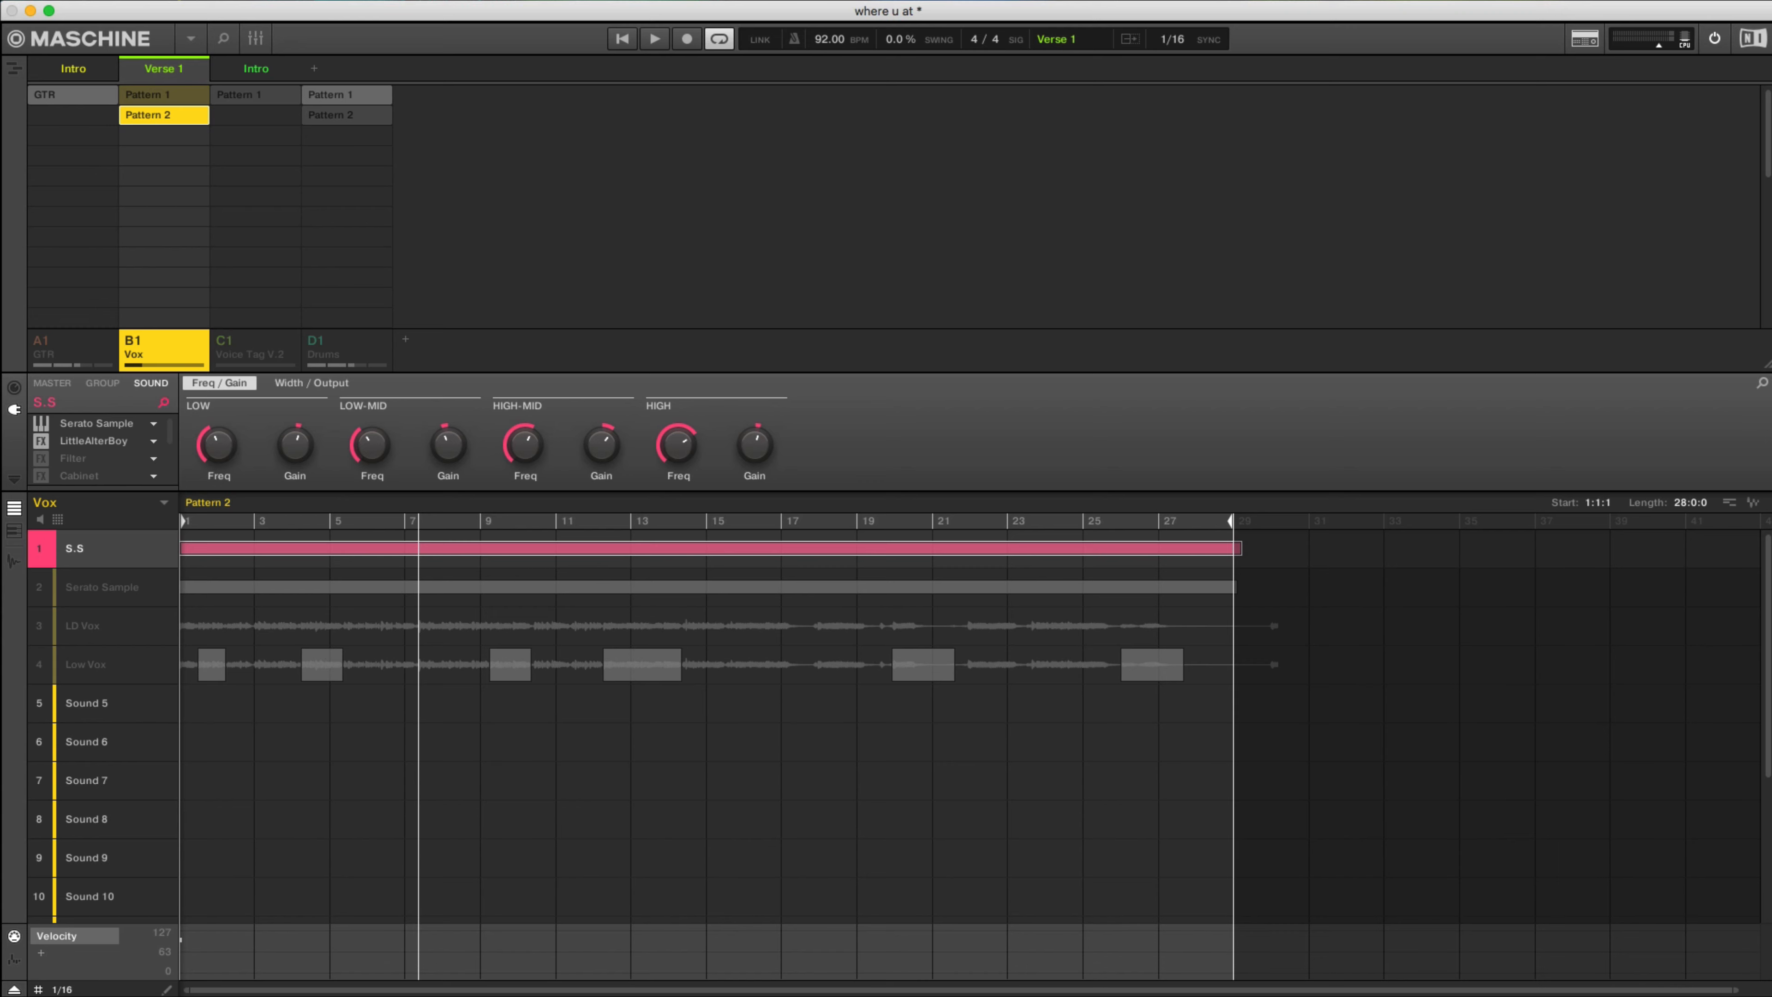
scroll(100, 453, "down", 4)
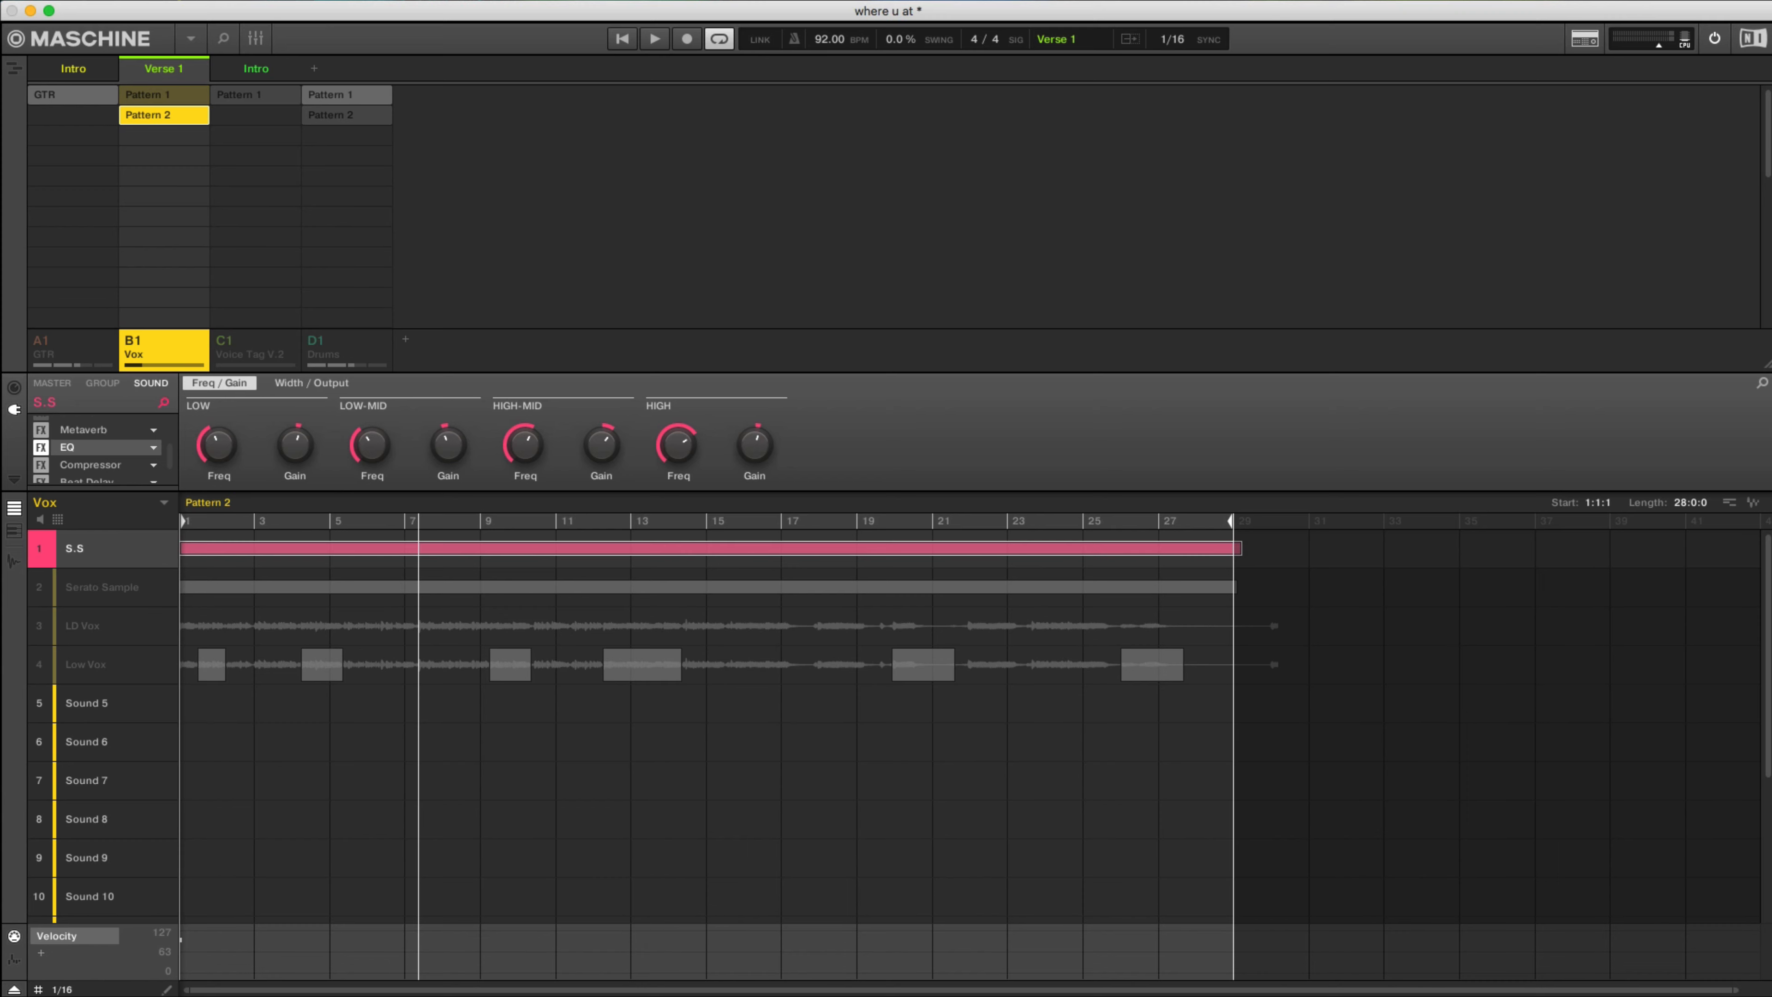
scroll(98, 451, "down", 1)
scroll(98, 451, "up", 1)
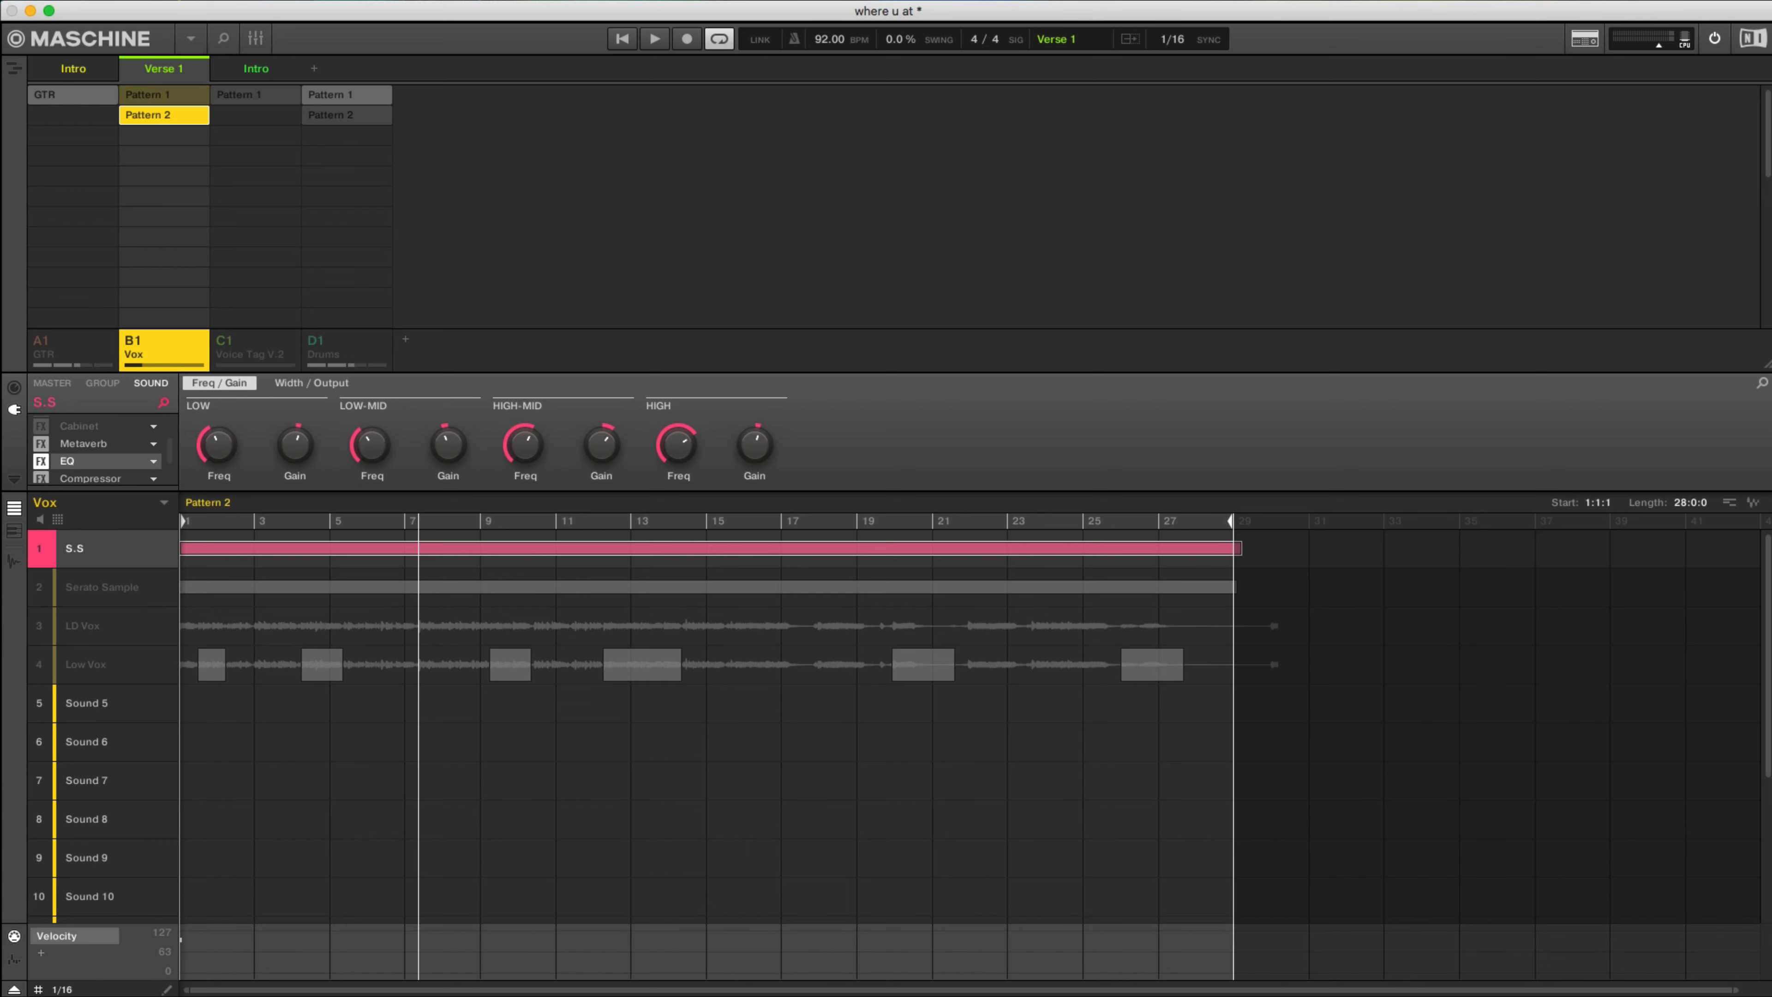
scroll(98, 451, "up", 3)
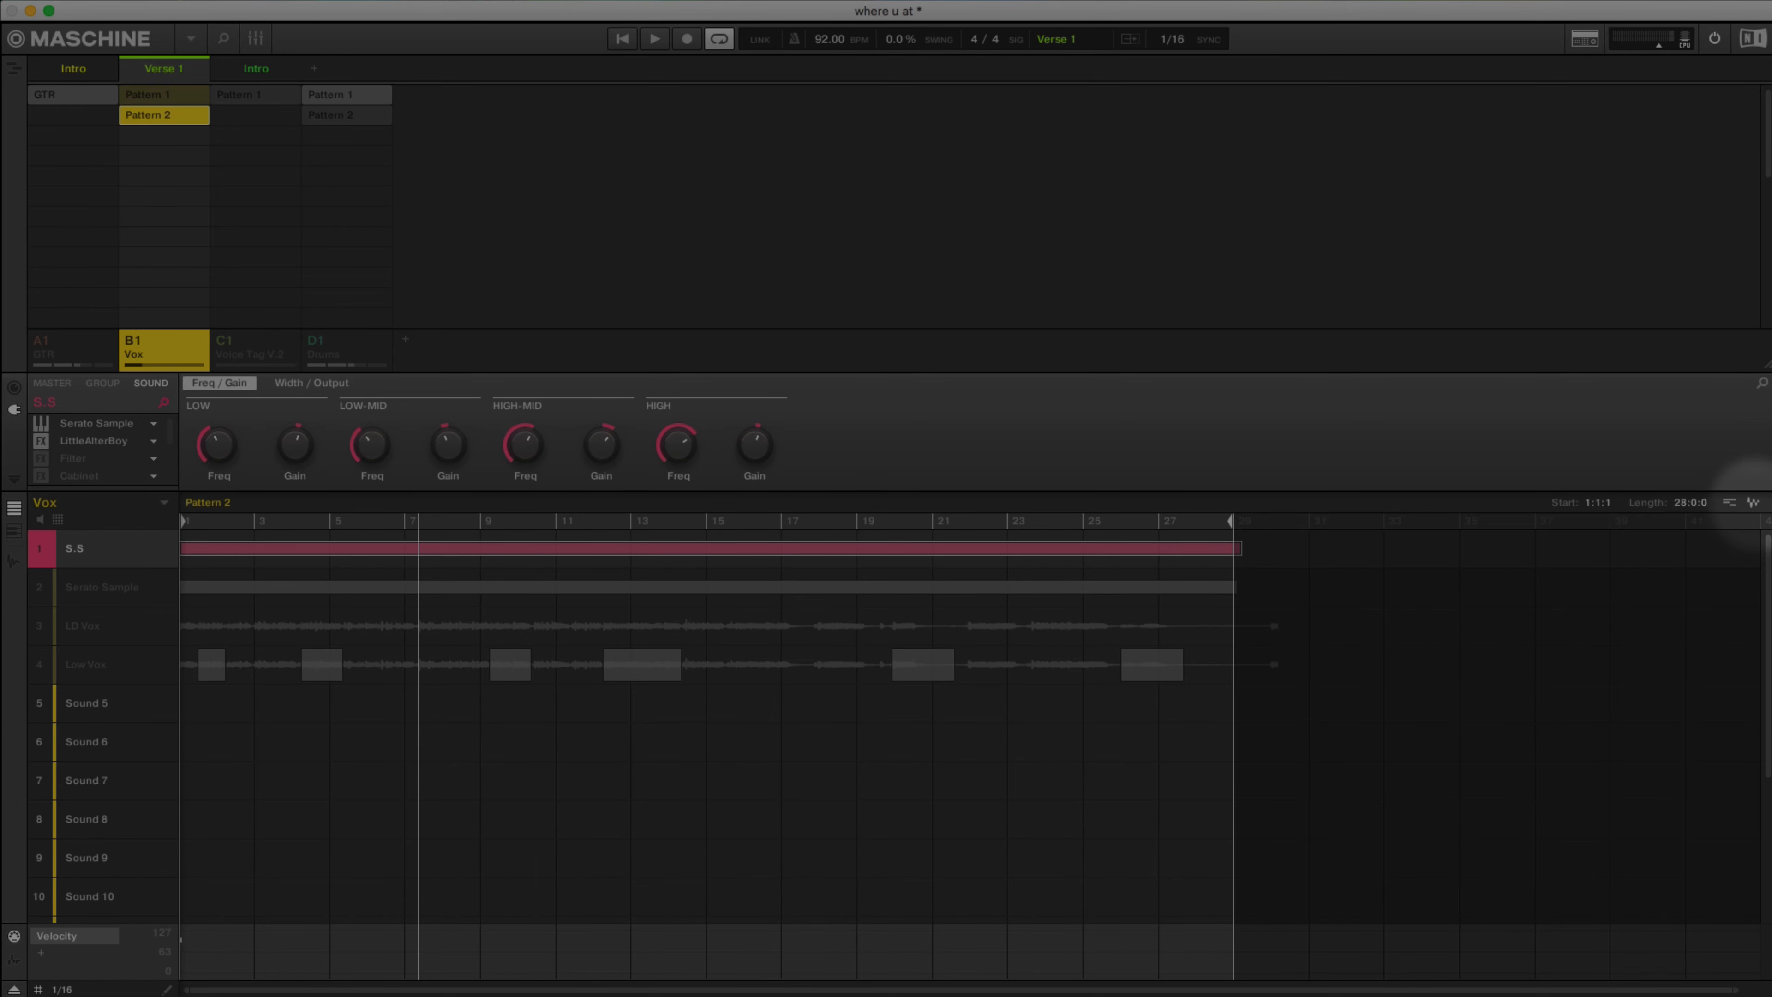
Step: Export Pattern 2 of the Vox group as audio and place it on Sound 5
left_click_drag(1754, 503, 1755, 503)
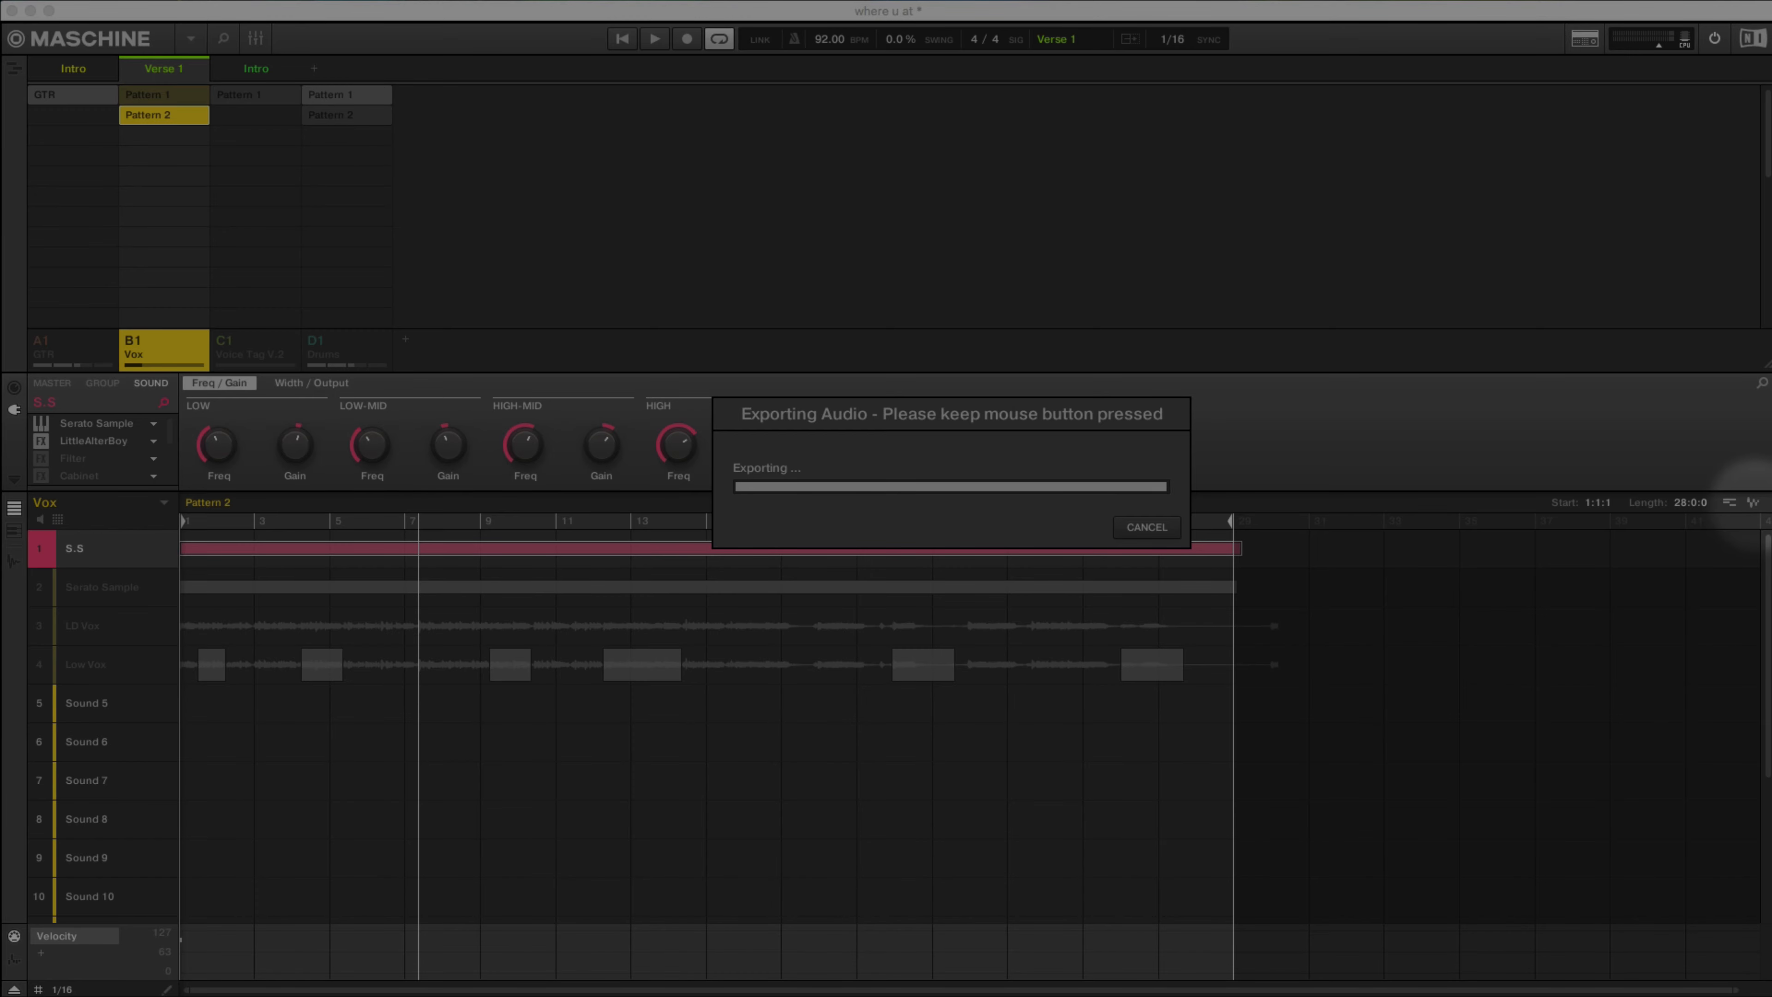
left_click_drag(1753, 502, 108, 707)
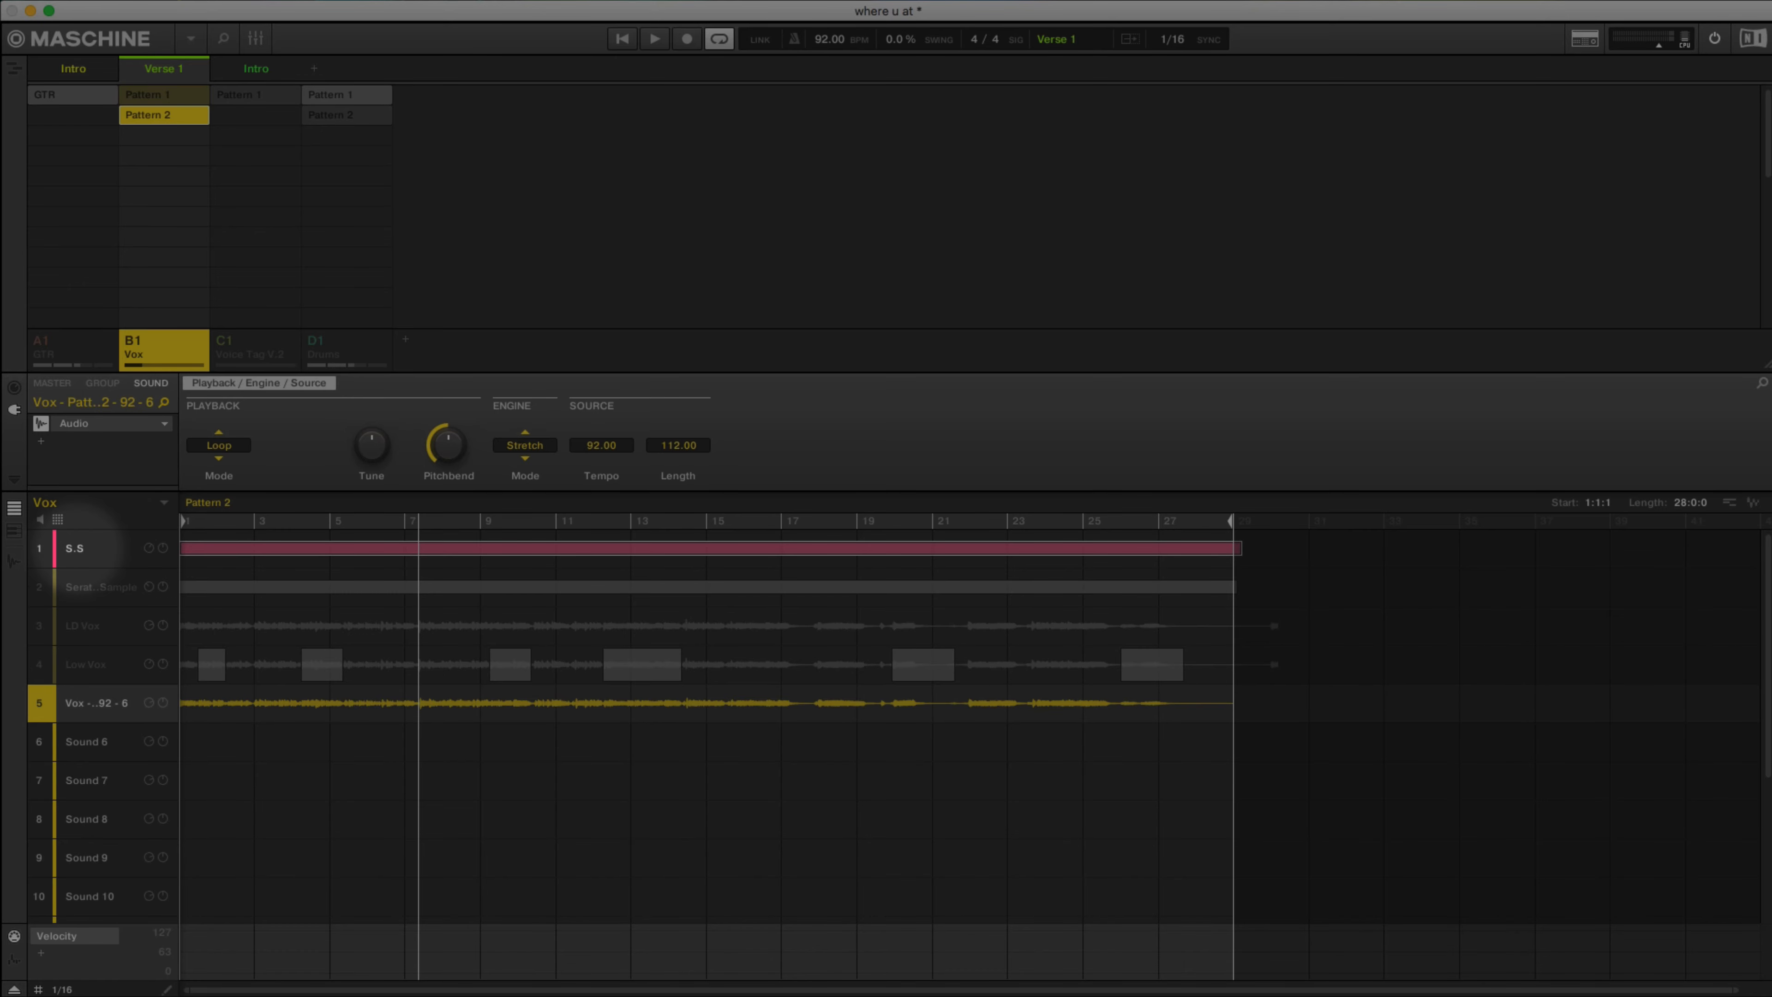
Step: Bypass all plug-ins in the S.S sound's chain and mute the S.S sound
left_click(74, 548)
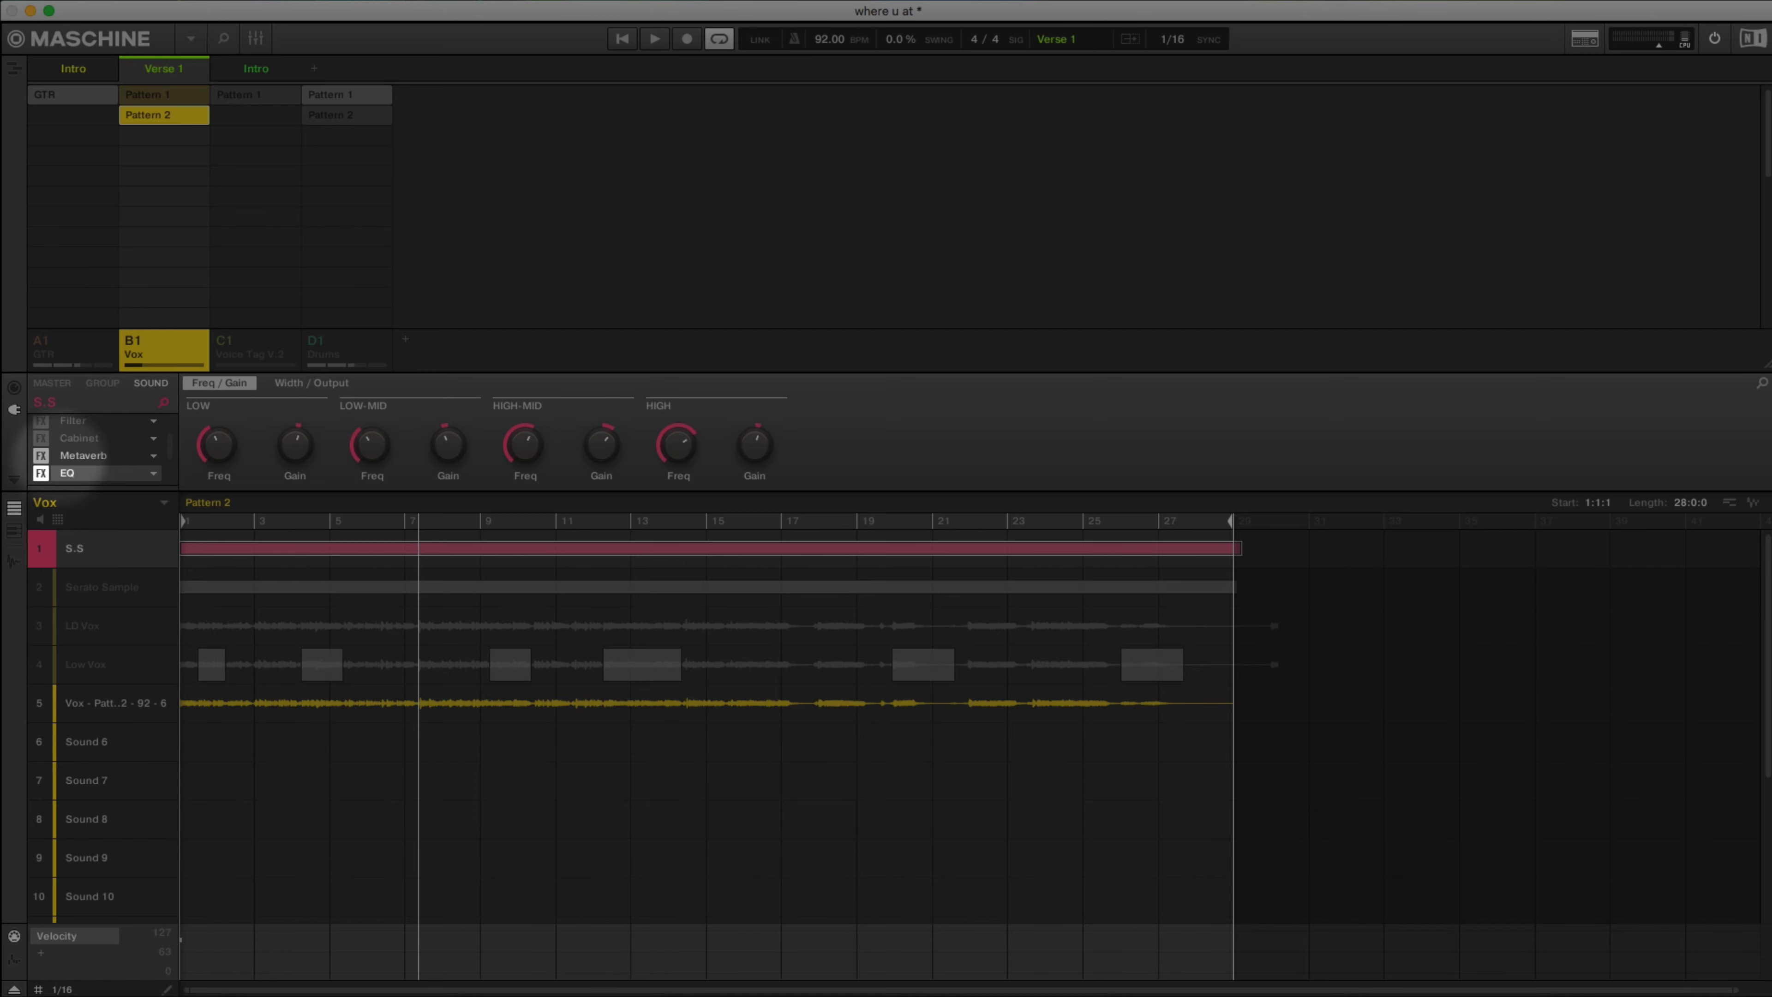
scroll(70, 439, "up", 2)
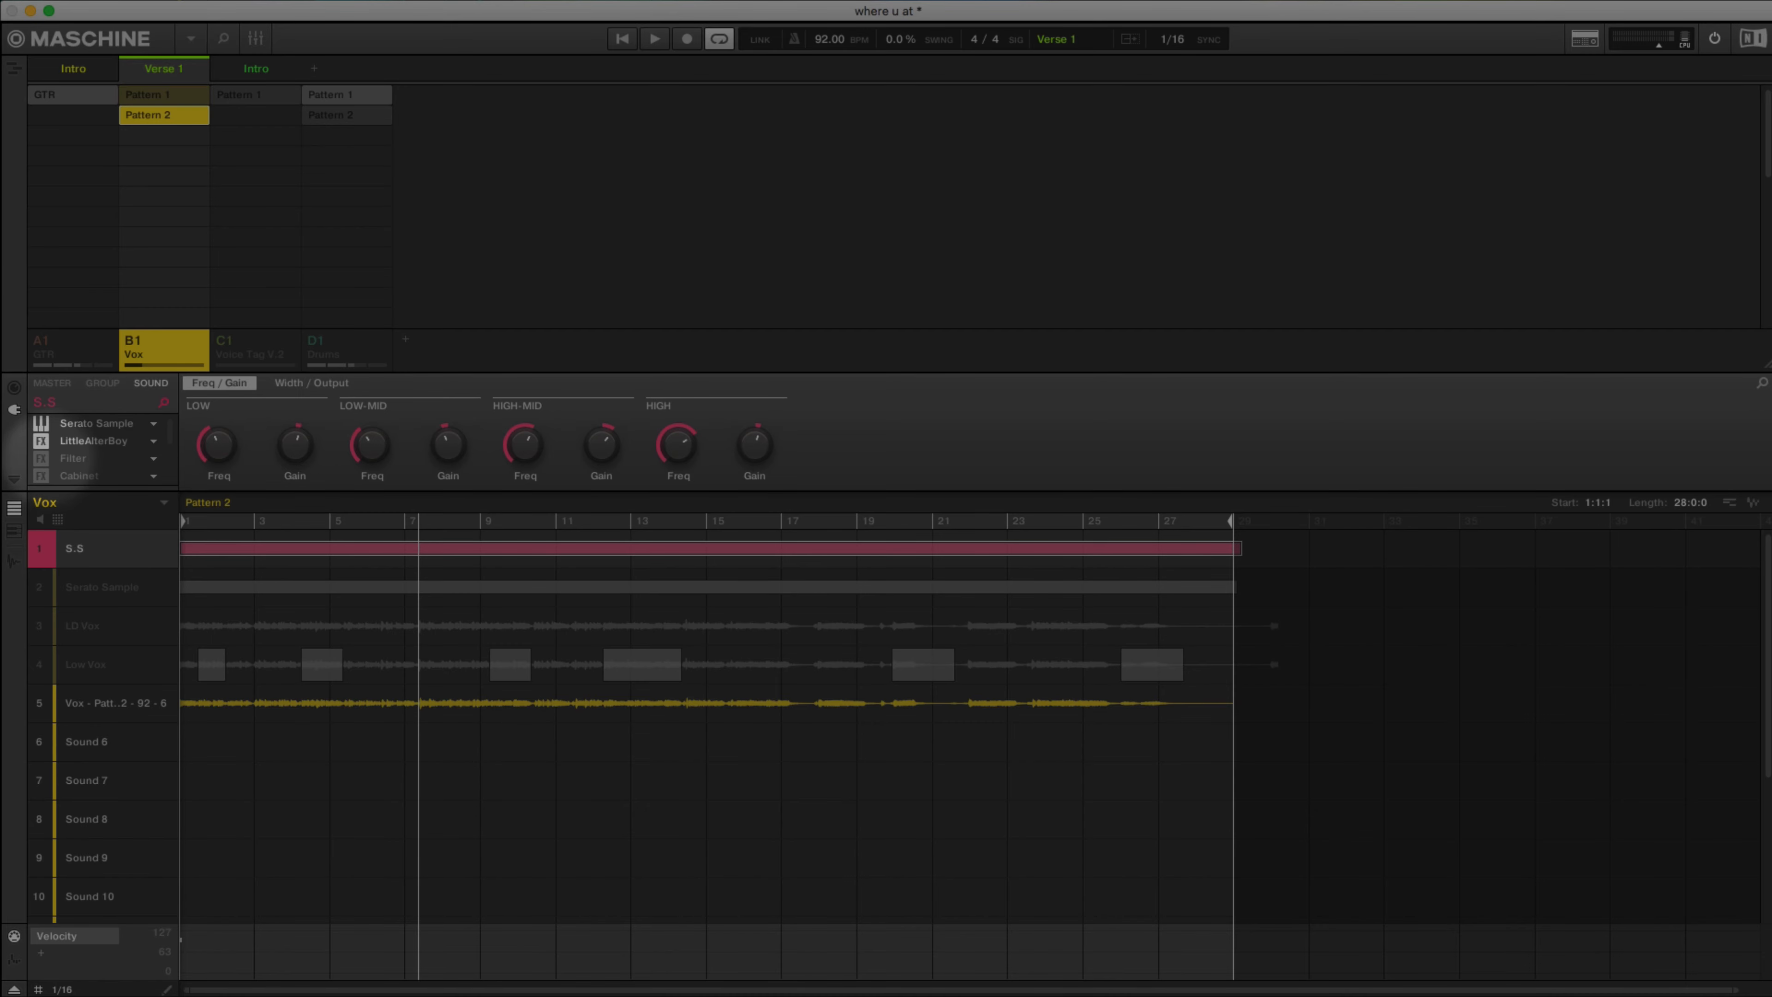
scroll(84, 440, "down", 5)
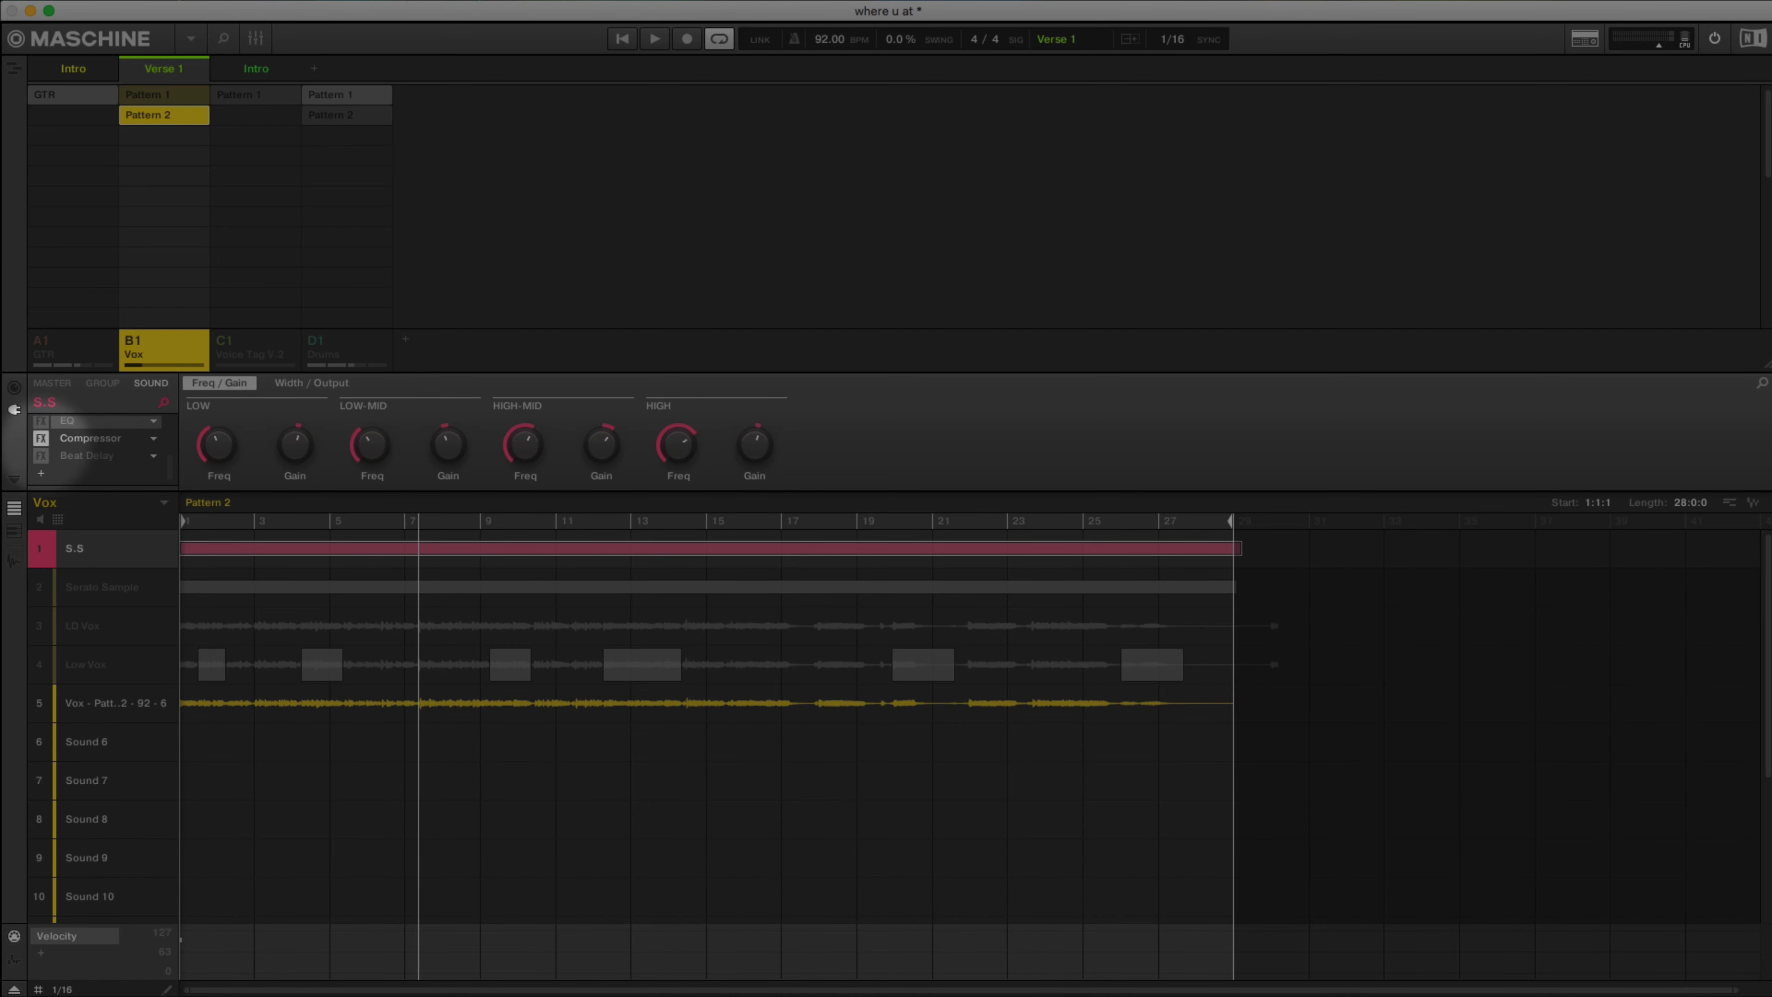
scroll(72, 445, "up", 5)
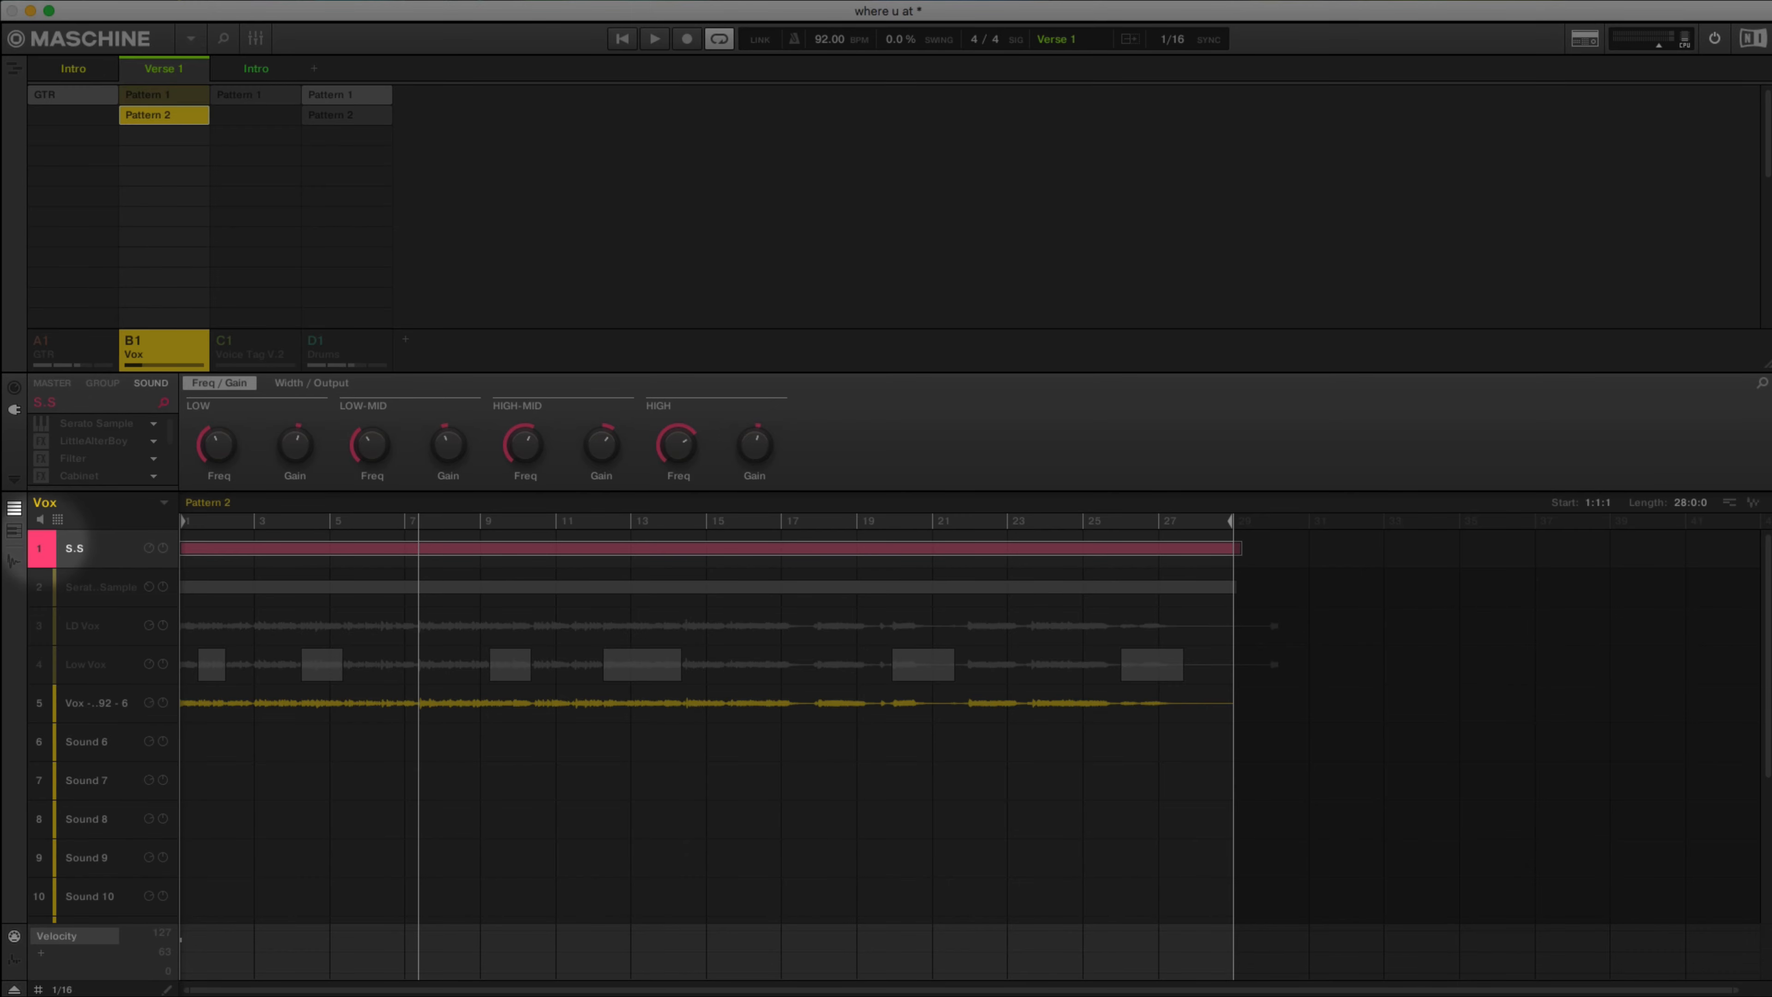
left_click(43, 544)
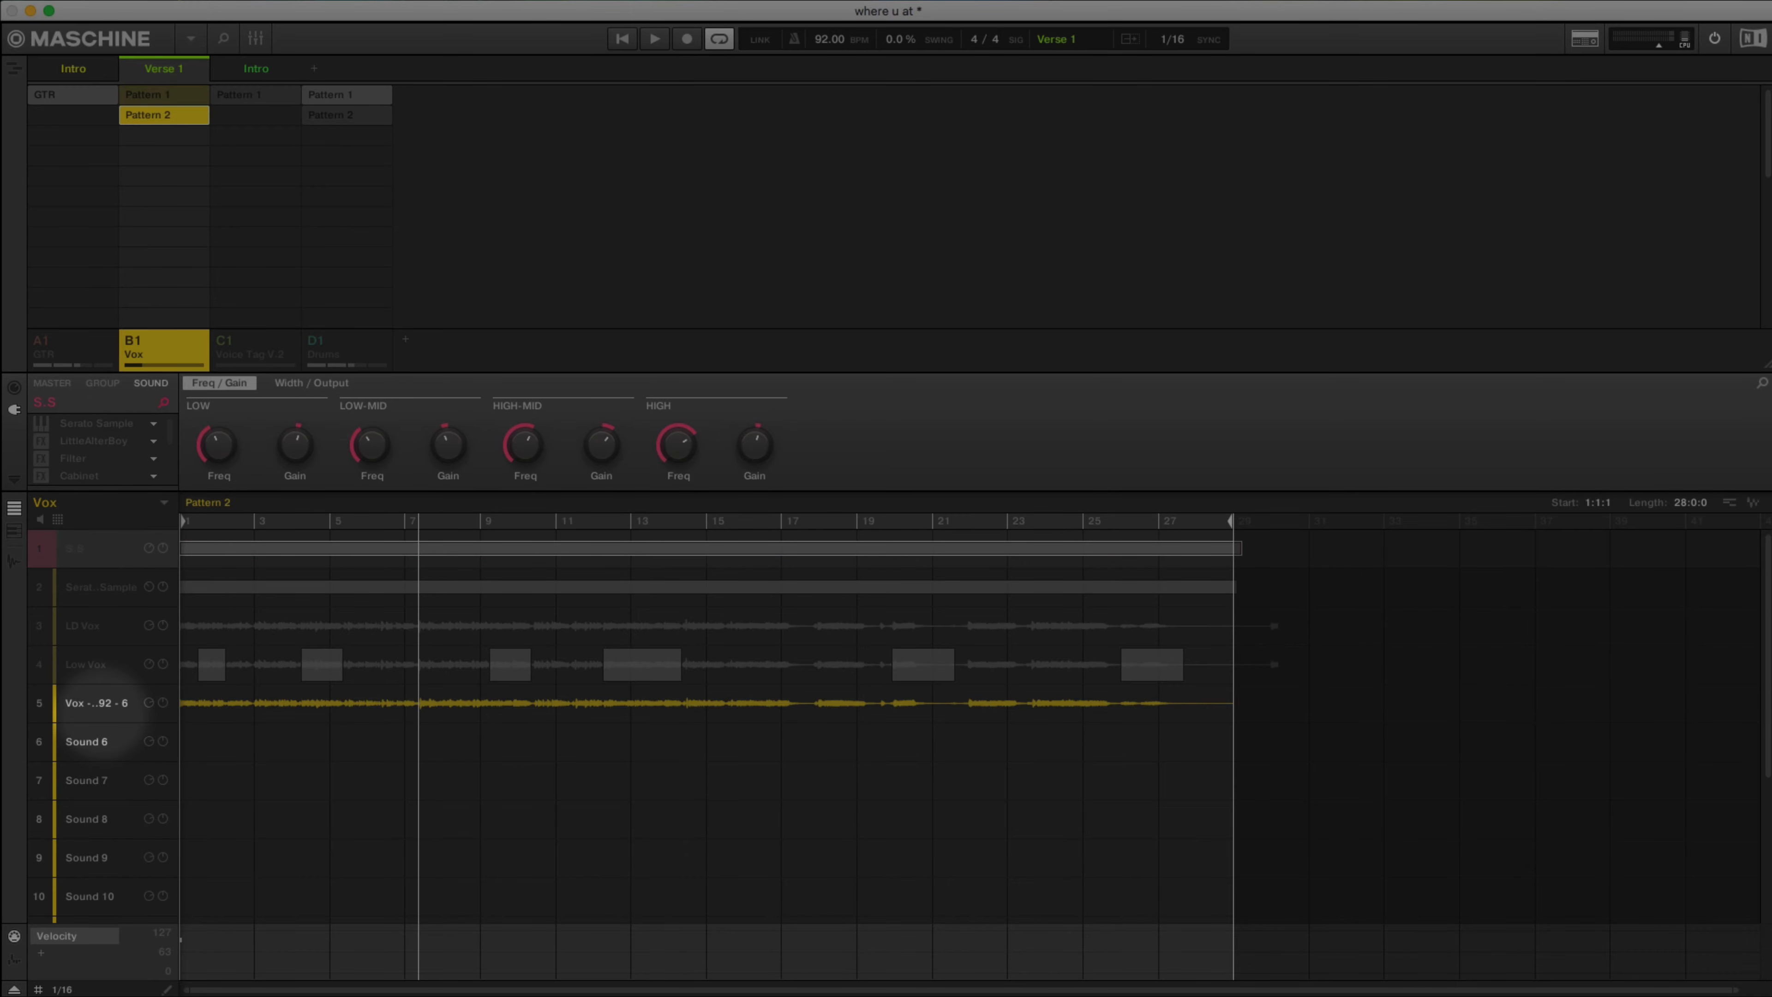
Step: Rename the exported audio sound in slot 5 as Main Vocal
double_click(105, 703)
type("M")
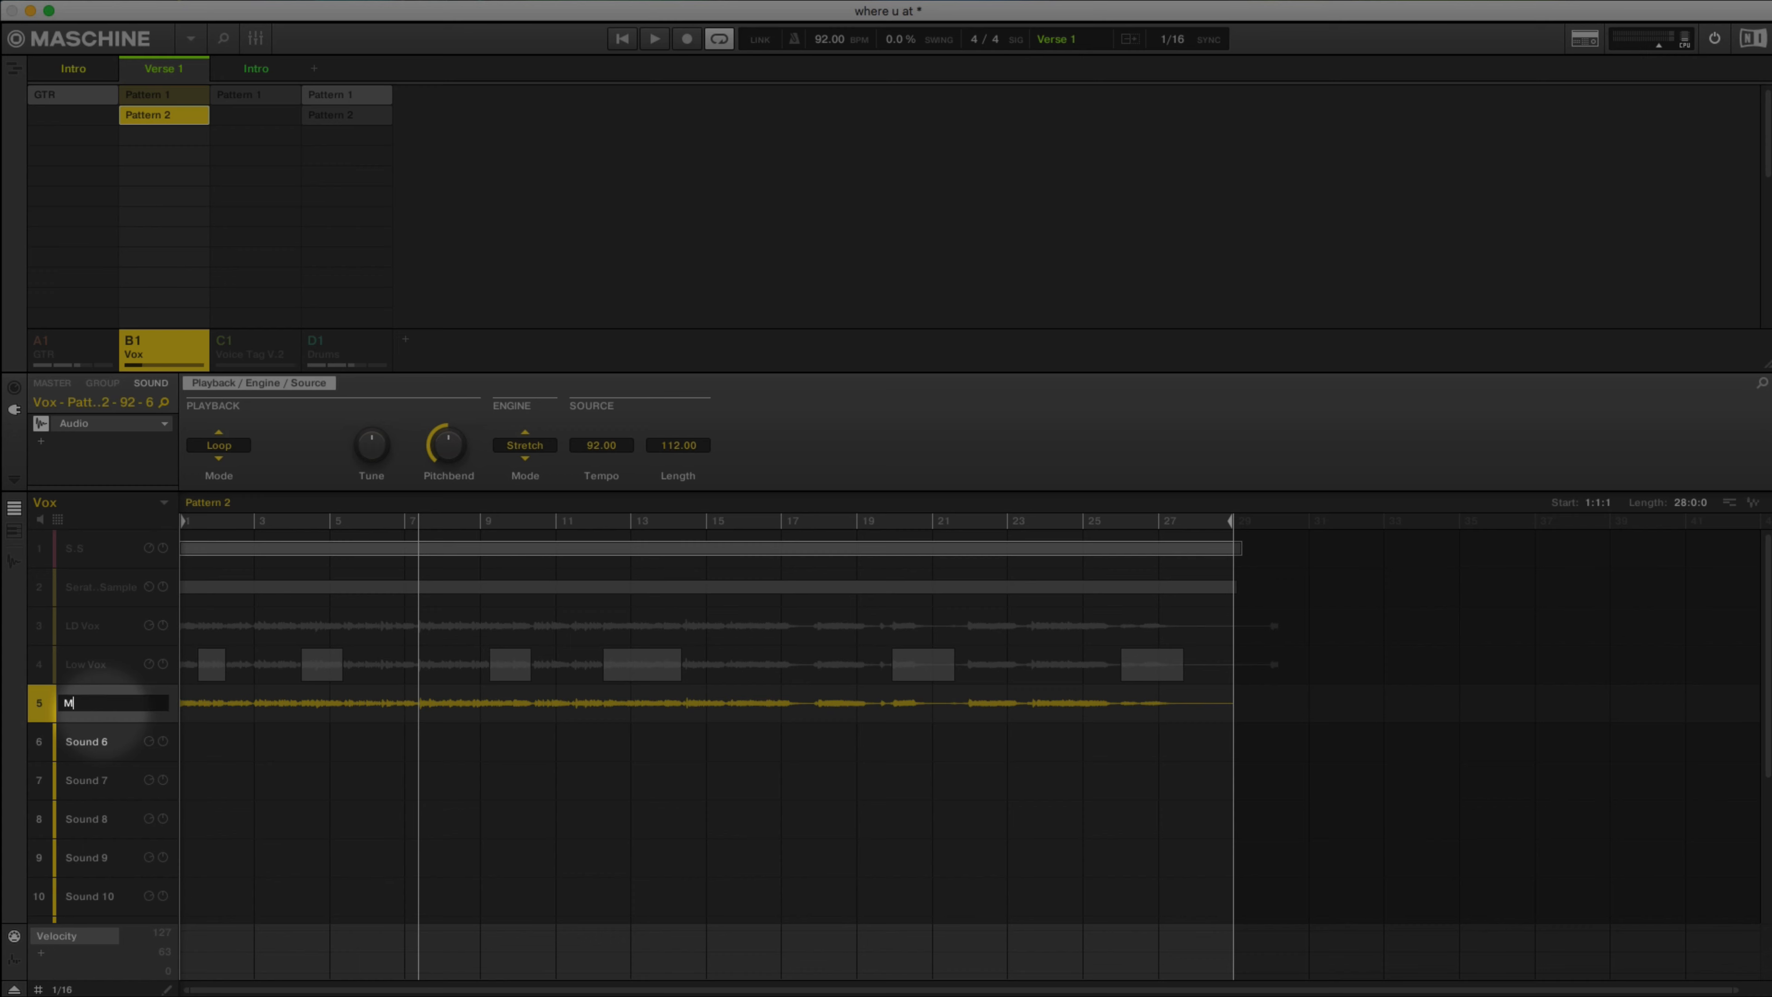
type("ain Vocal")
key("Return")
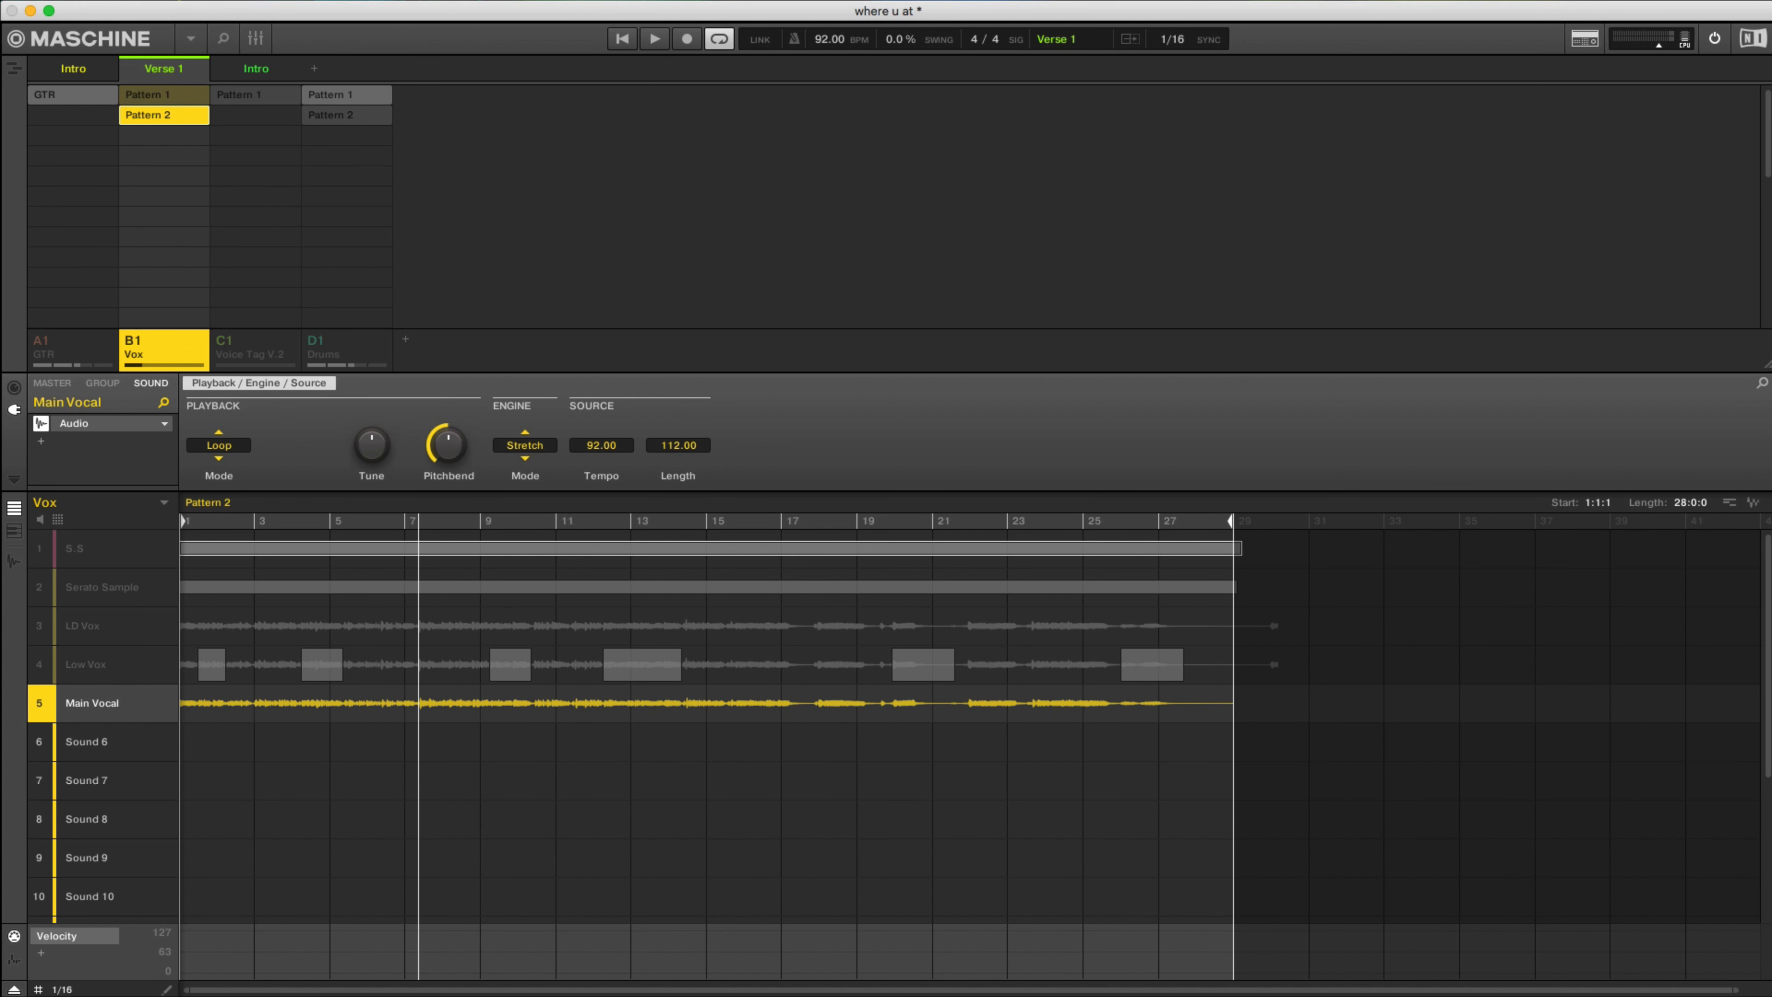
Step: Unmute the Low Vox sound in the Vox group and make Main Vocal the selected sound
key("space")
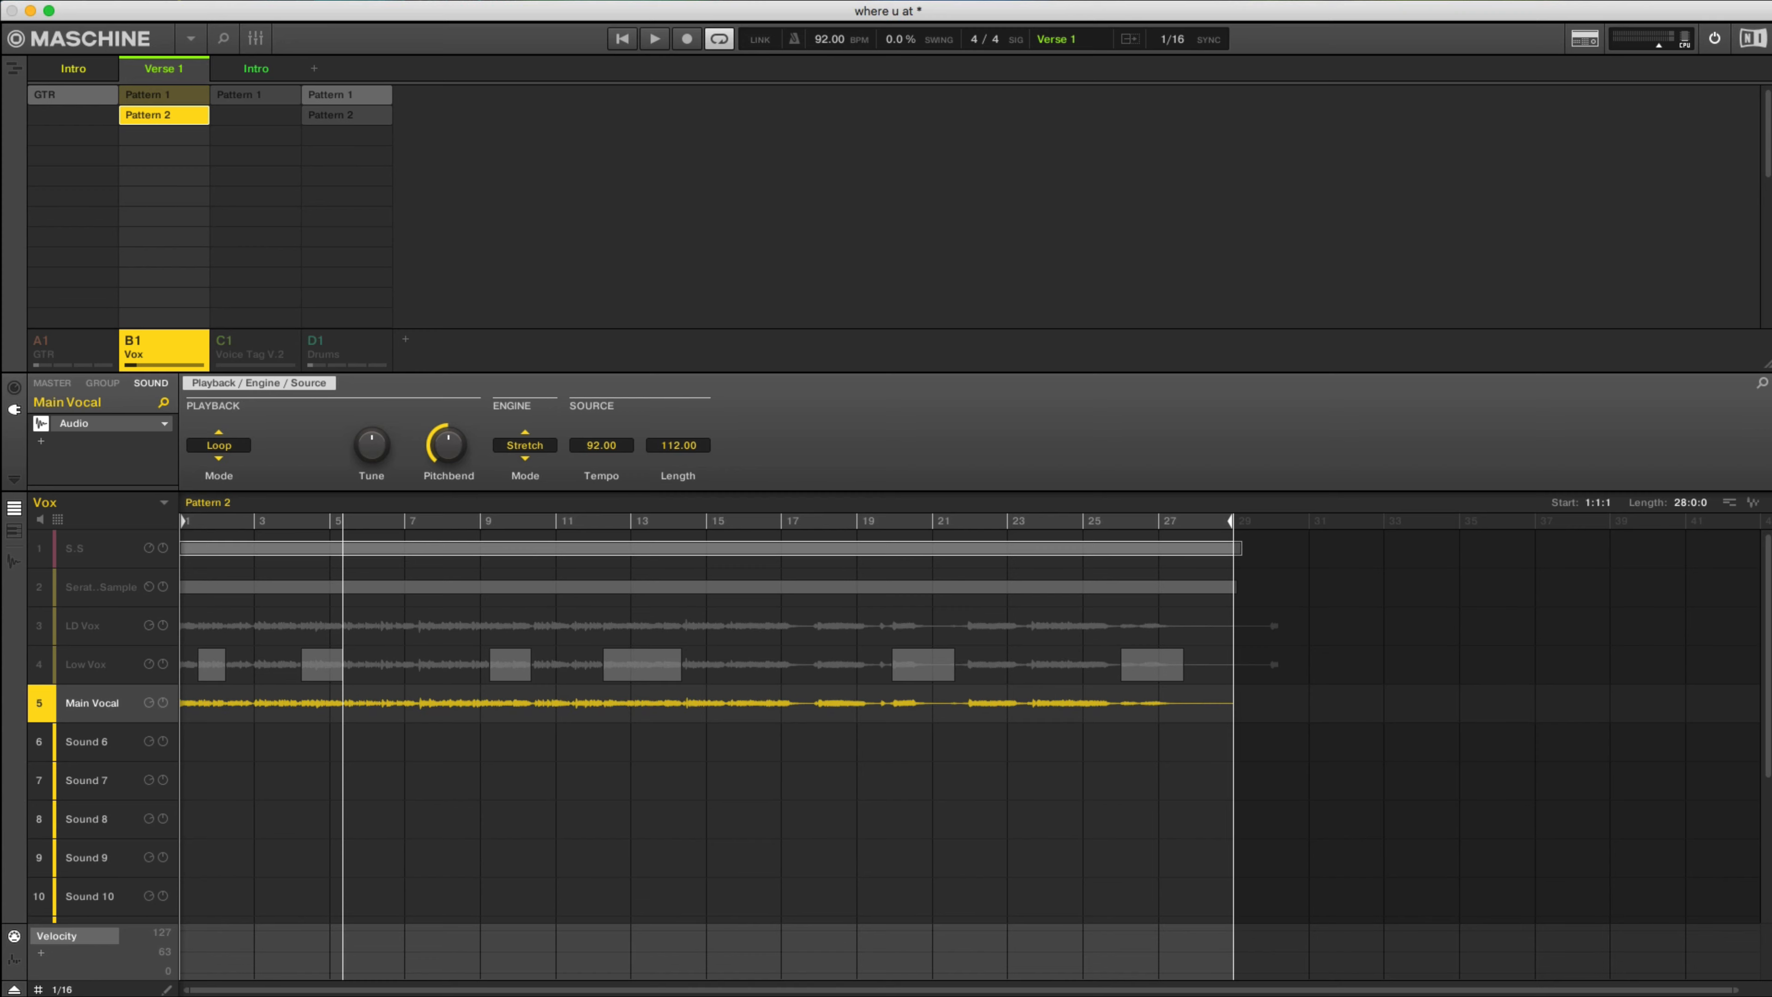
left_click(86, 664)
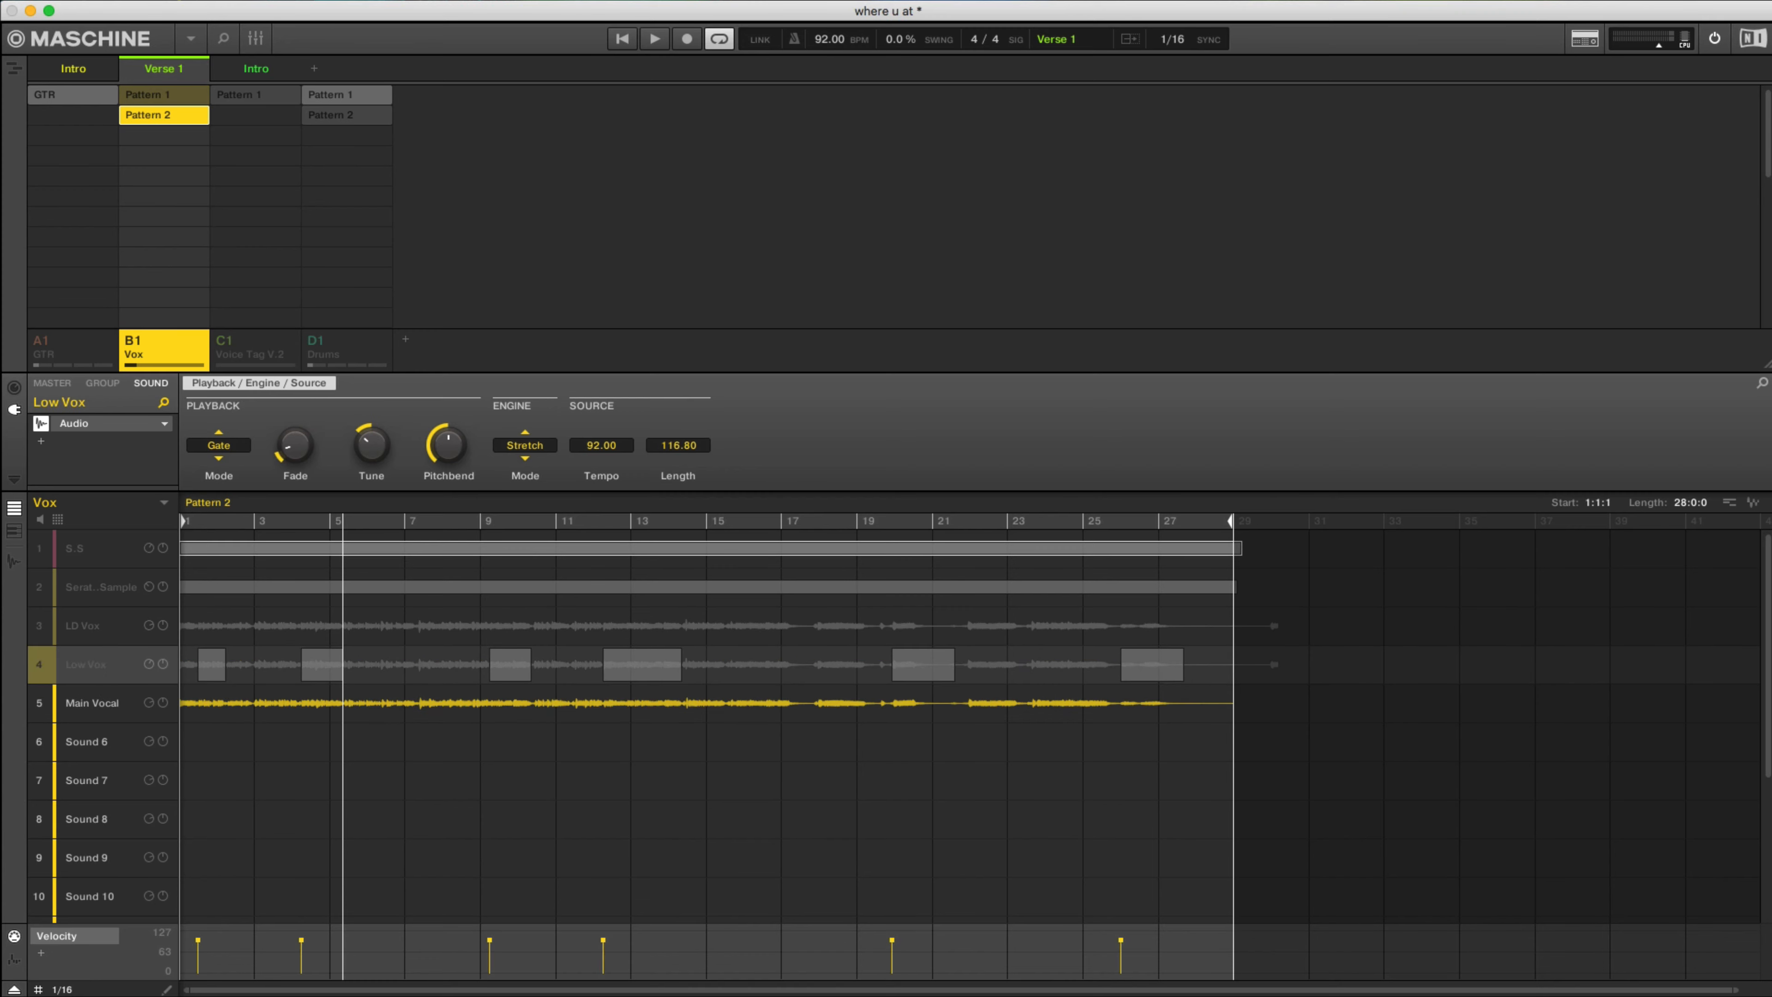
left_click(39, 664)
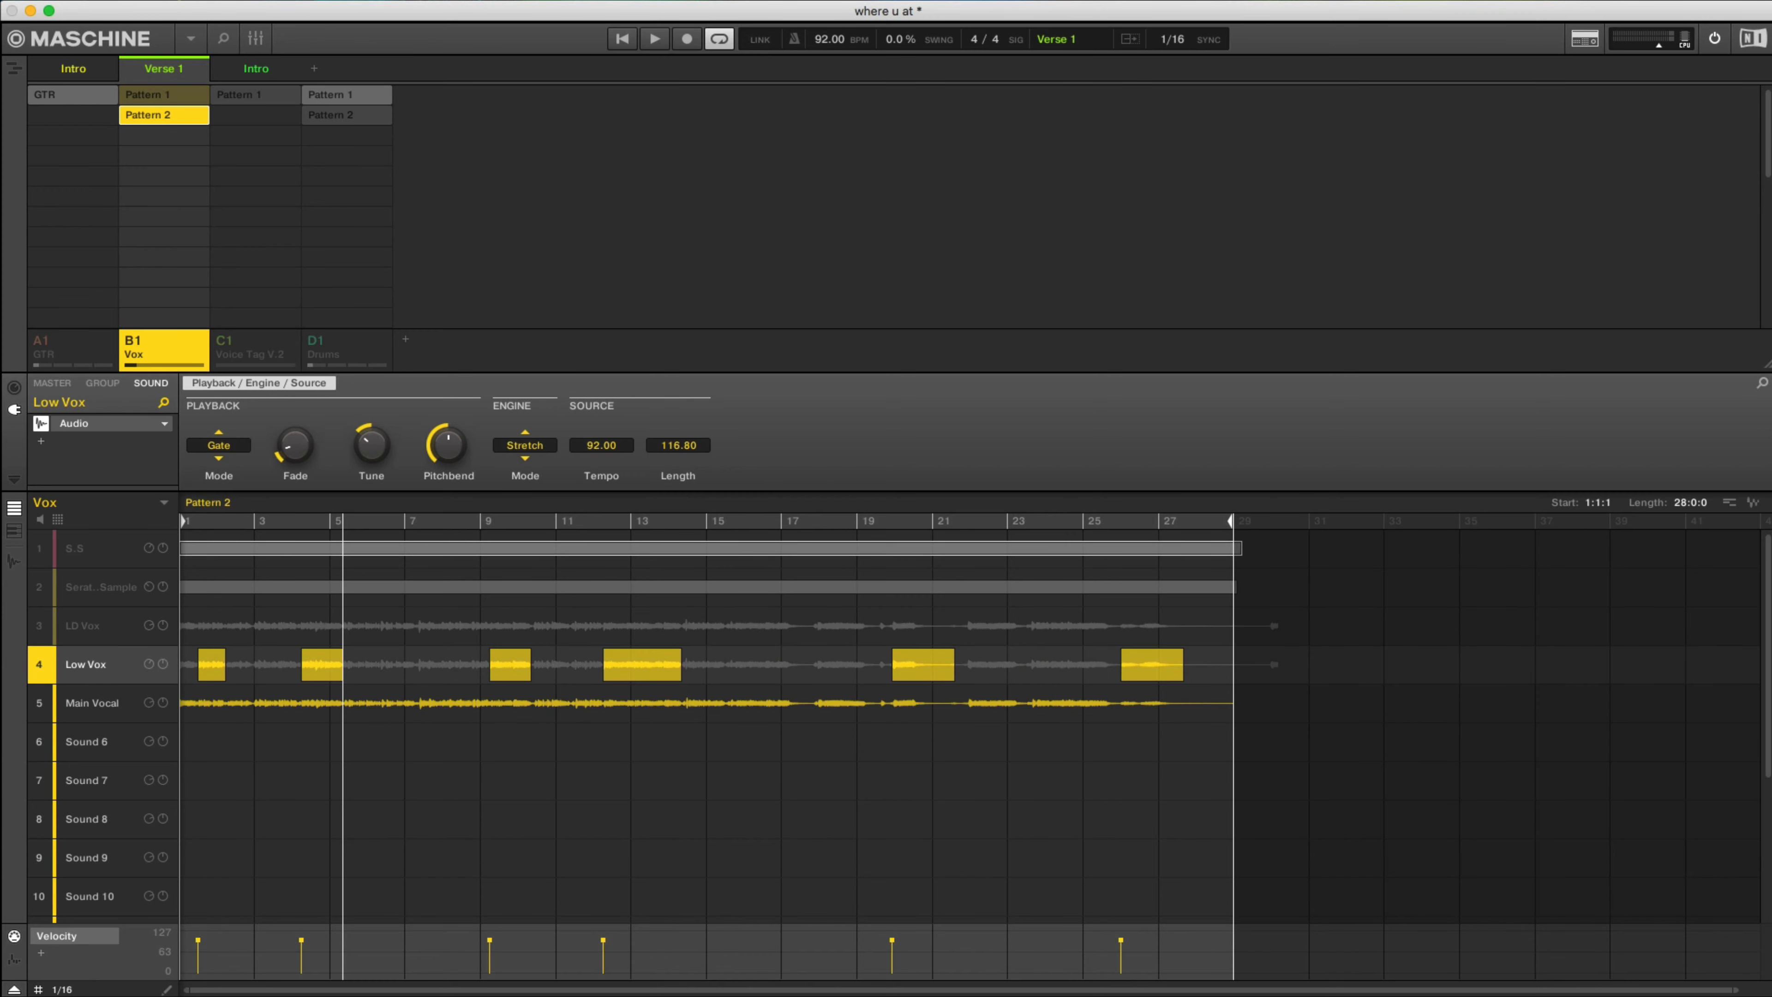
left_click(91, 703)
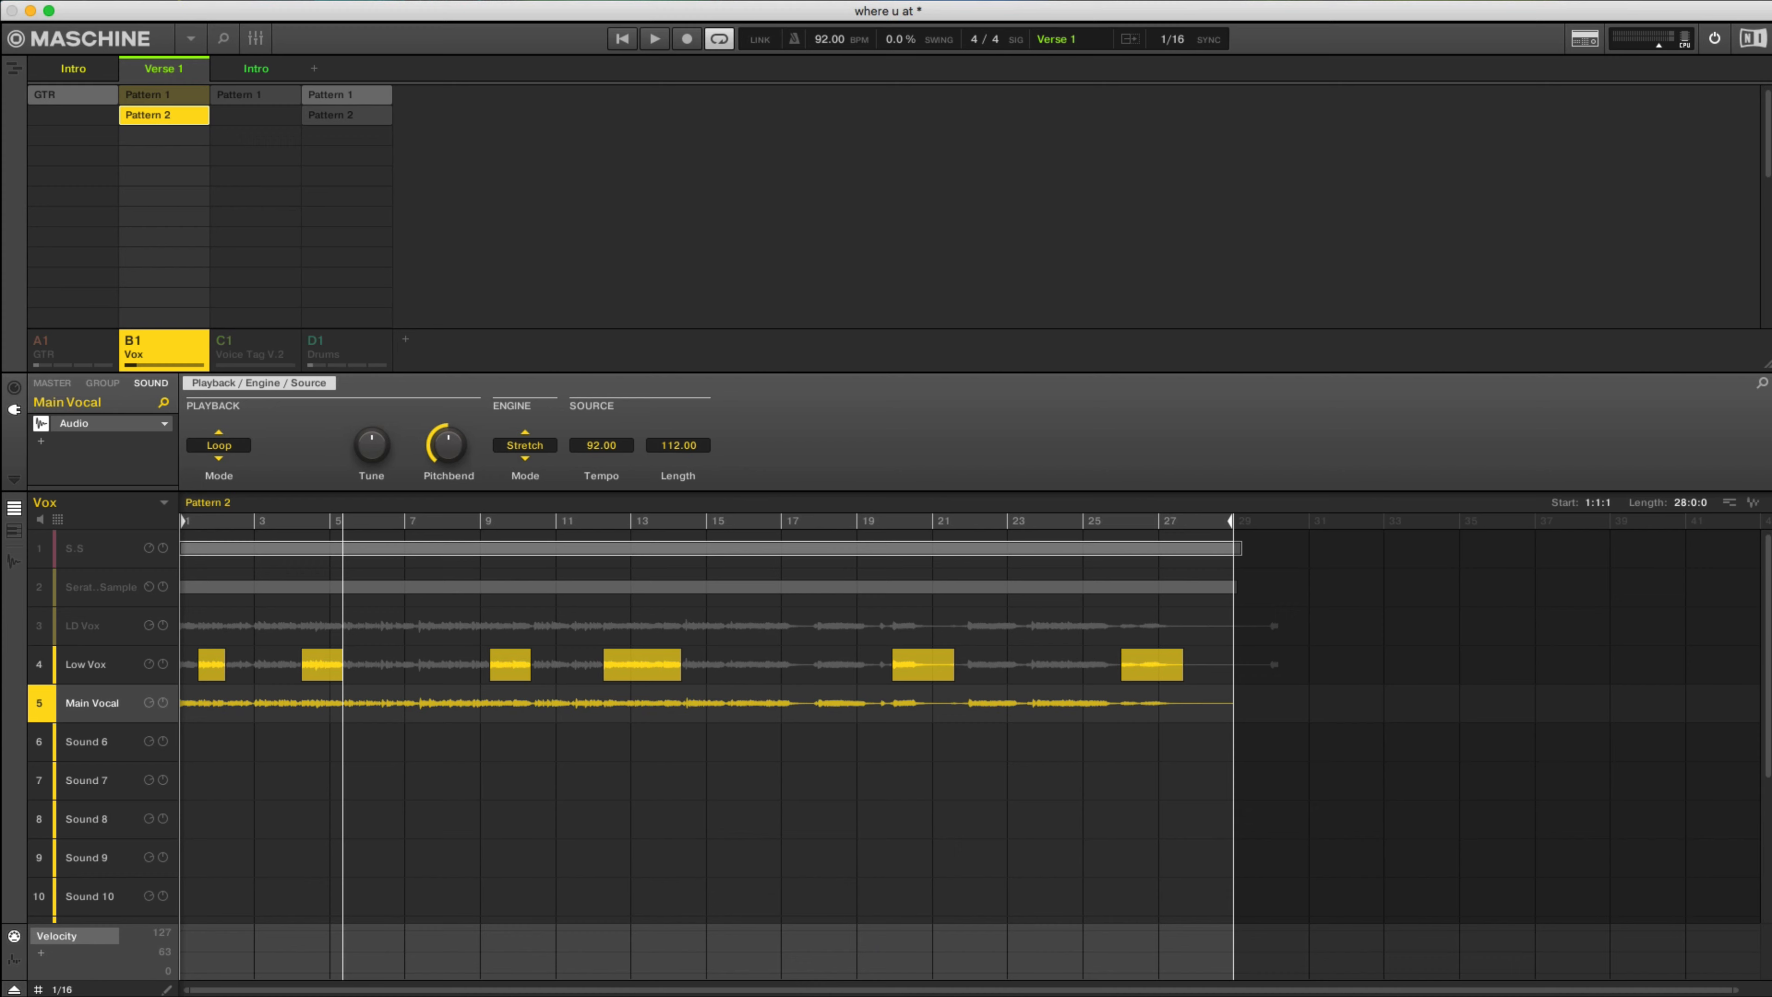
Step: Try painting a run of short notes on the Low Vox sound around bar 6 of Pattern 2, and delete them
left_click(86, 664)
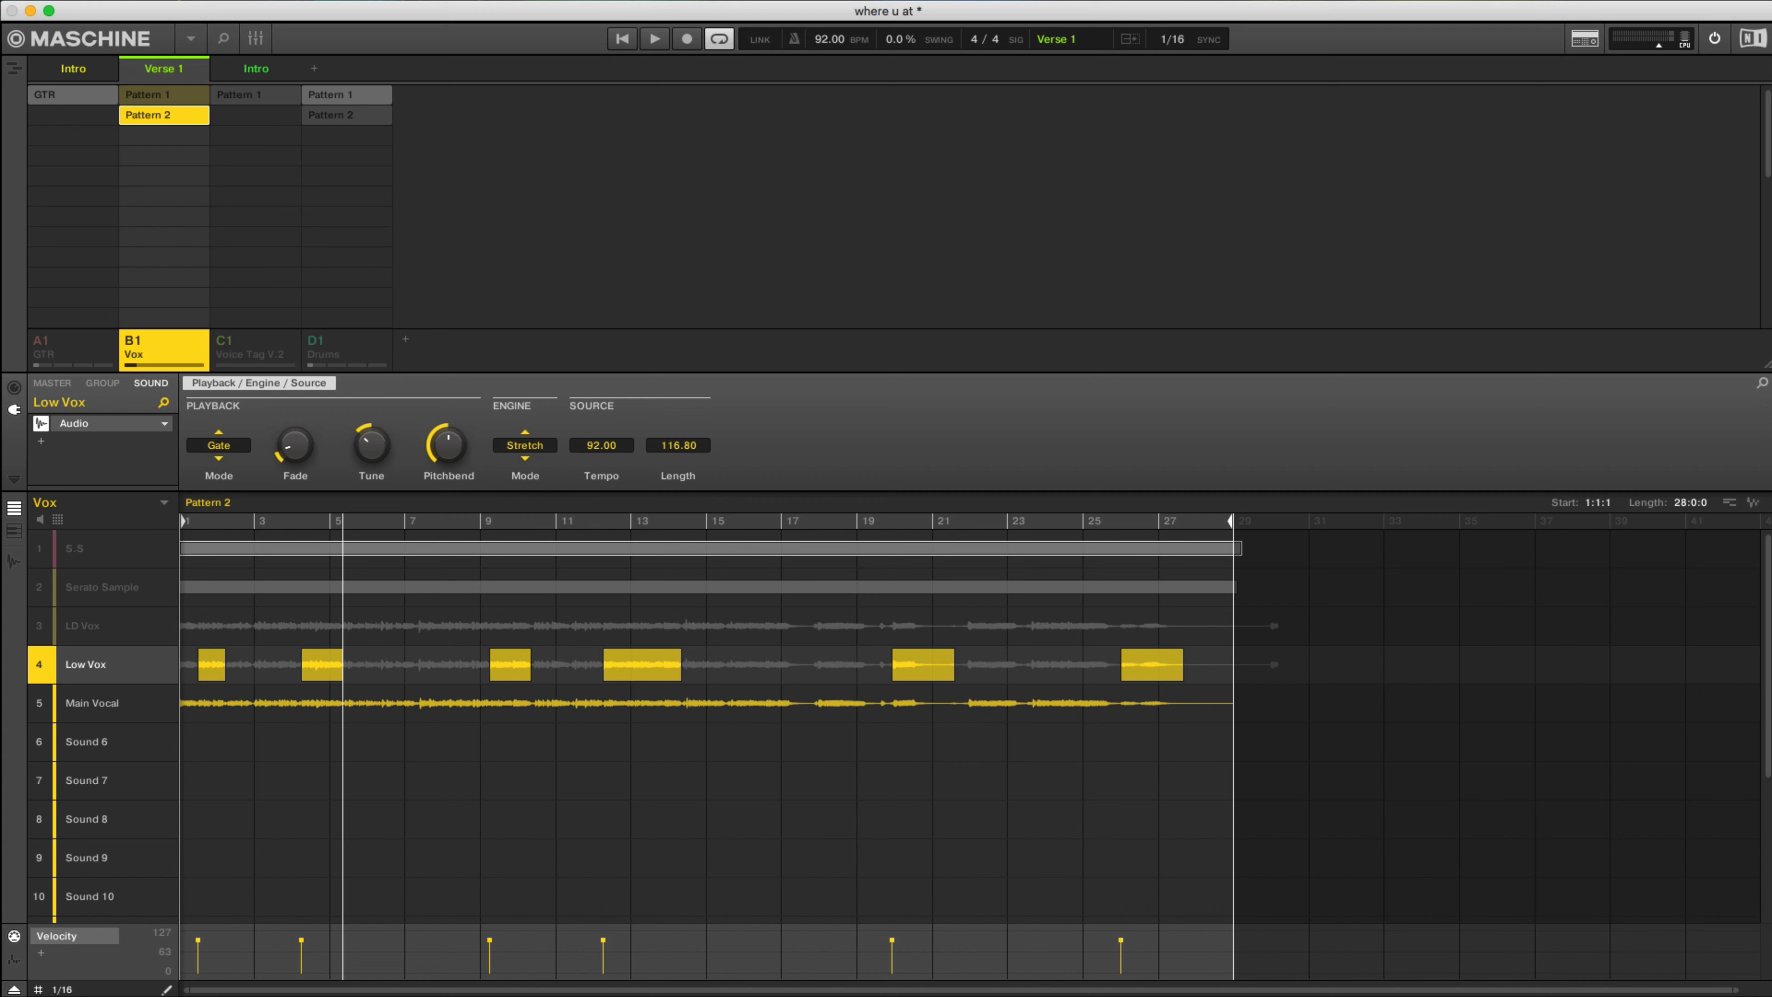
mouse_move(382, 665)
left_mouse_down()
mouse_move(409, 664)
mouse_move(378, 649)
left_mouse_up()
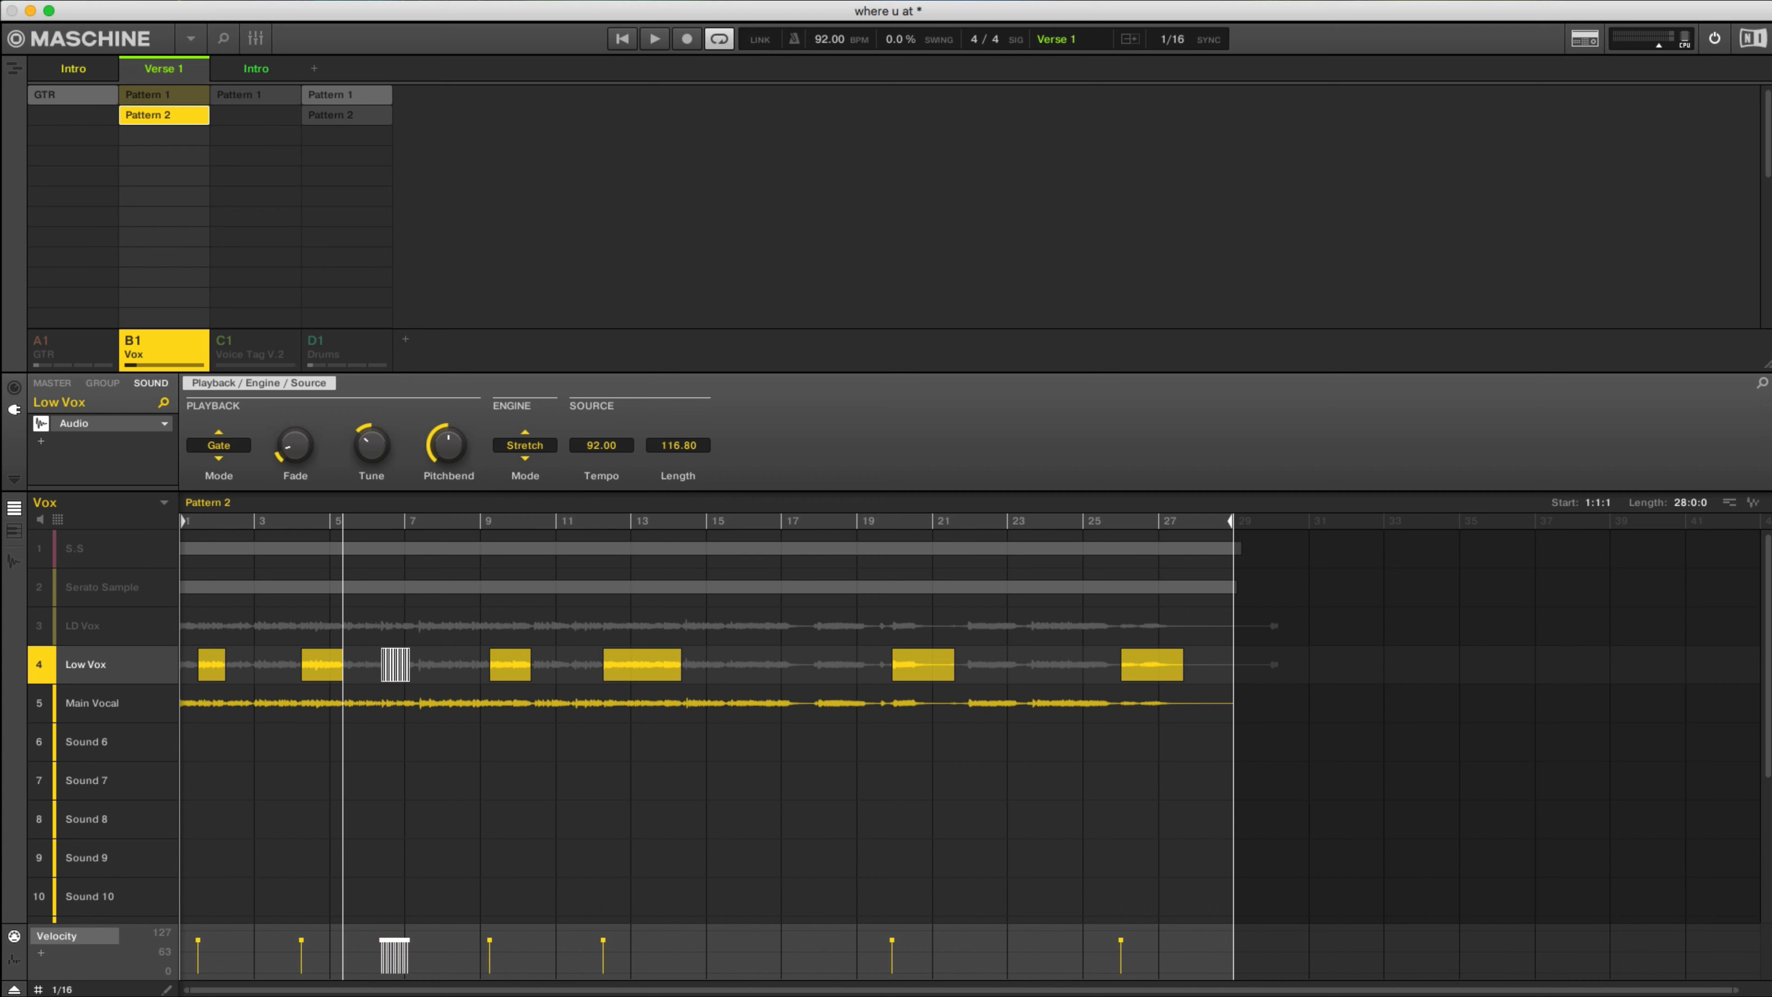
key("Delete")
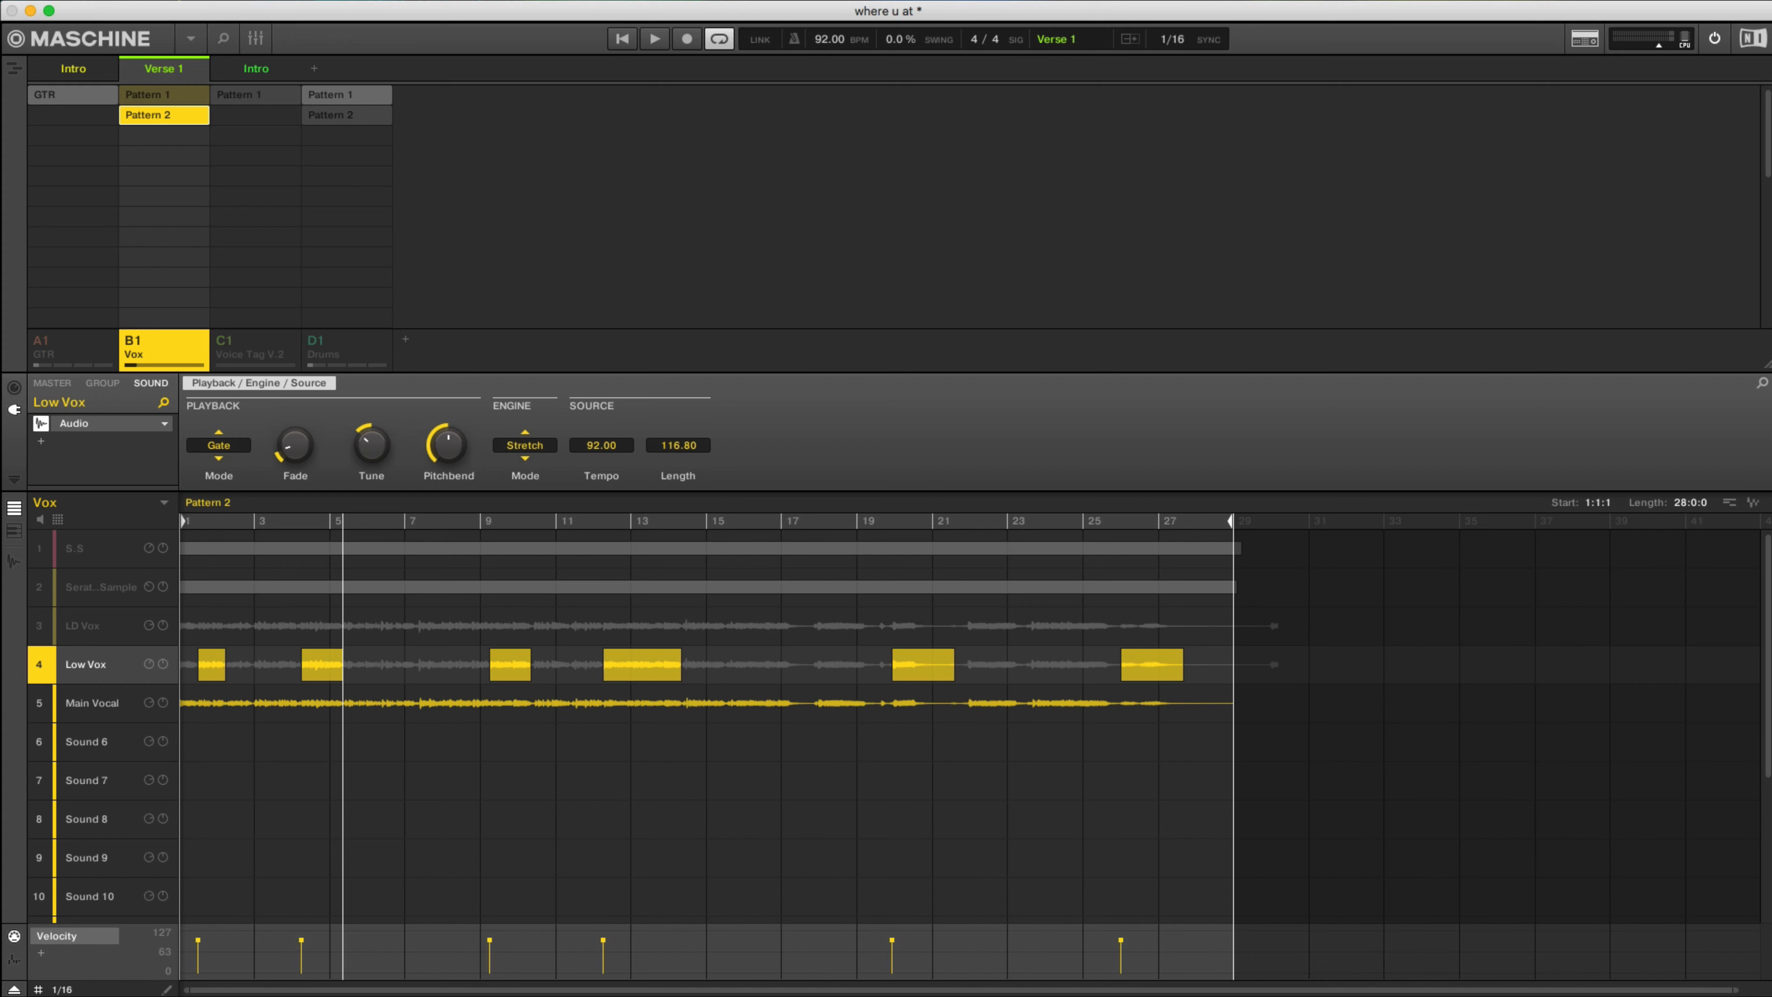
Step: Unmute the GTR group and audition the Low Vox and Main Vocal sounds together with the guitar
key("space")
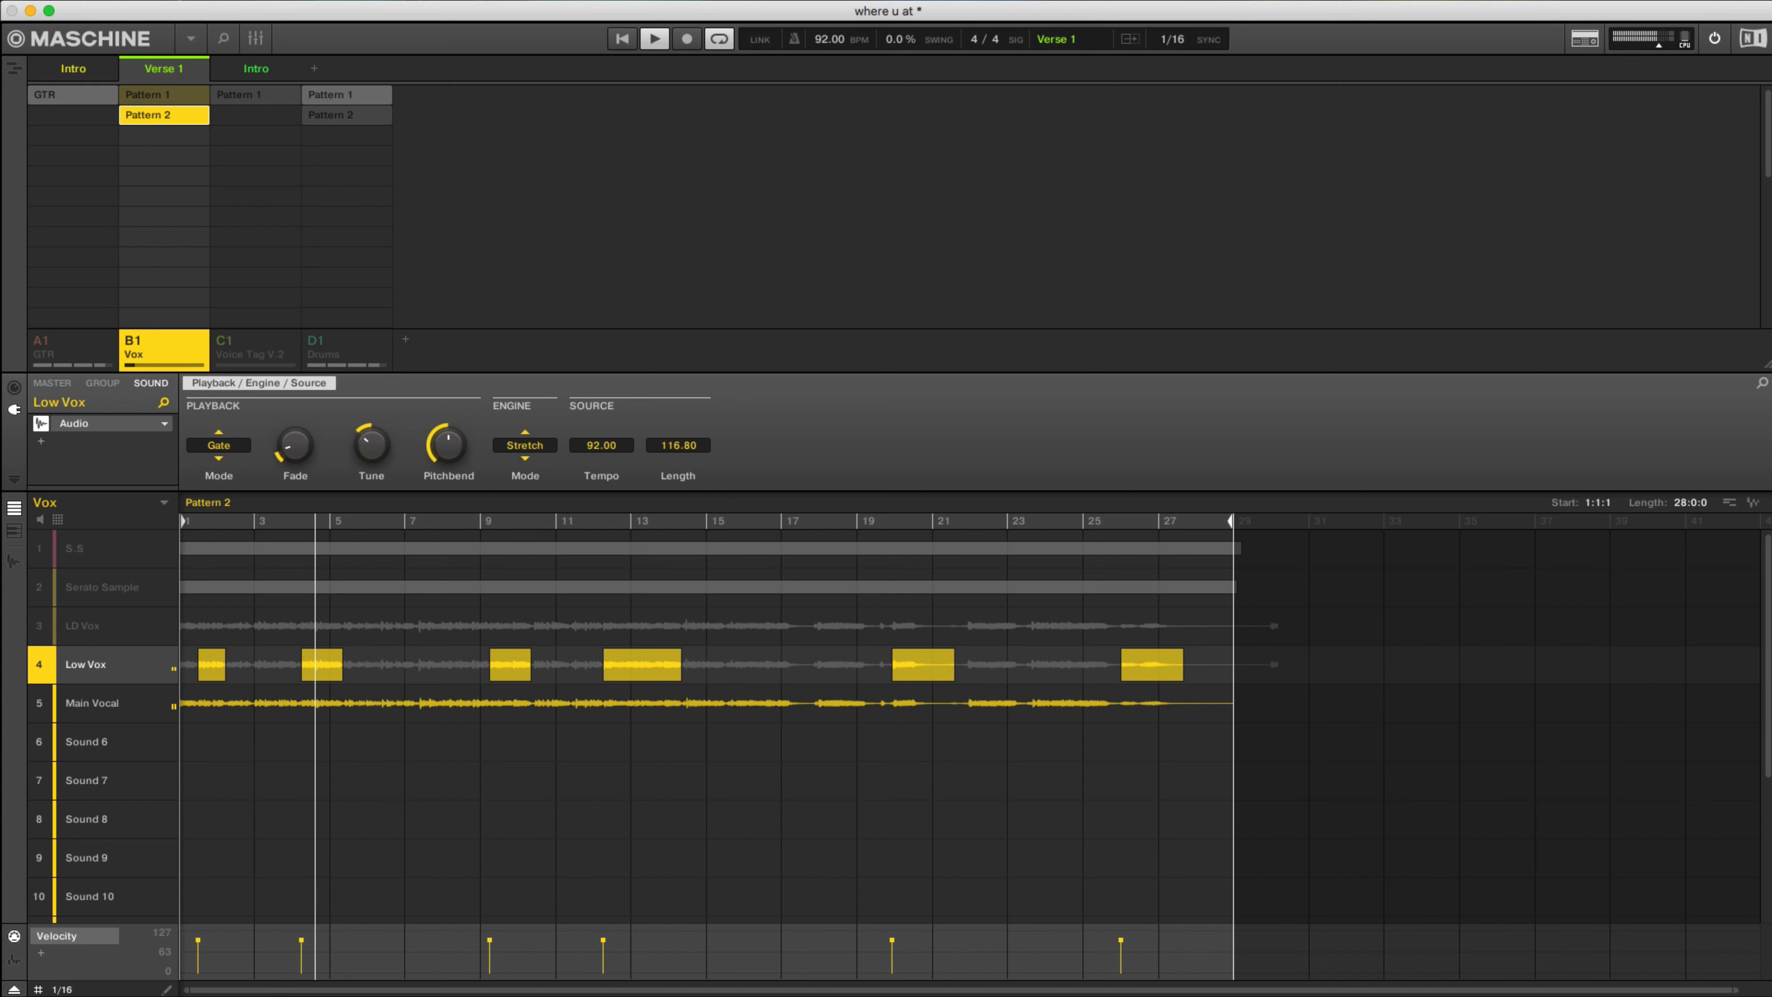
key("space")
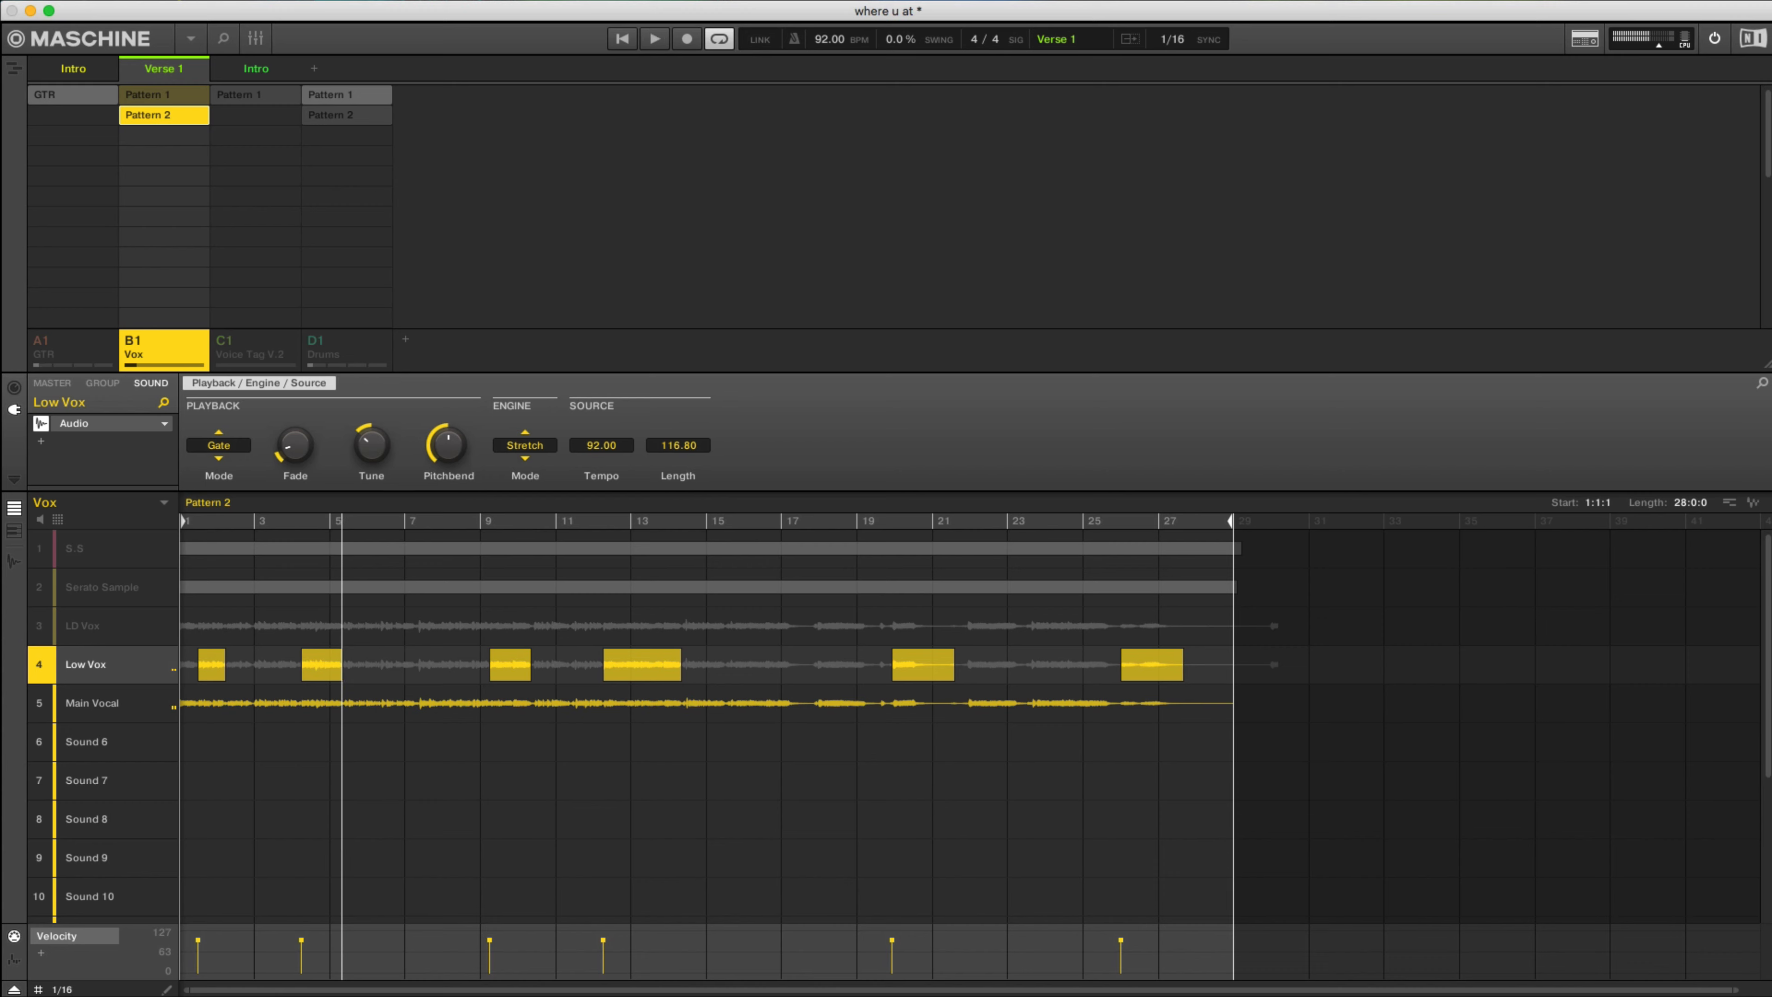
mouse_move(295, 446)
mouse_move(371, 446)
left_click(41, 340)
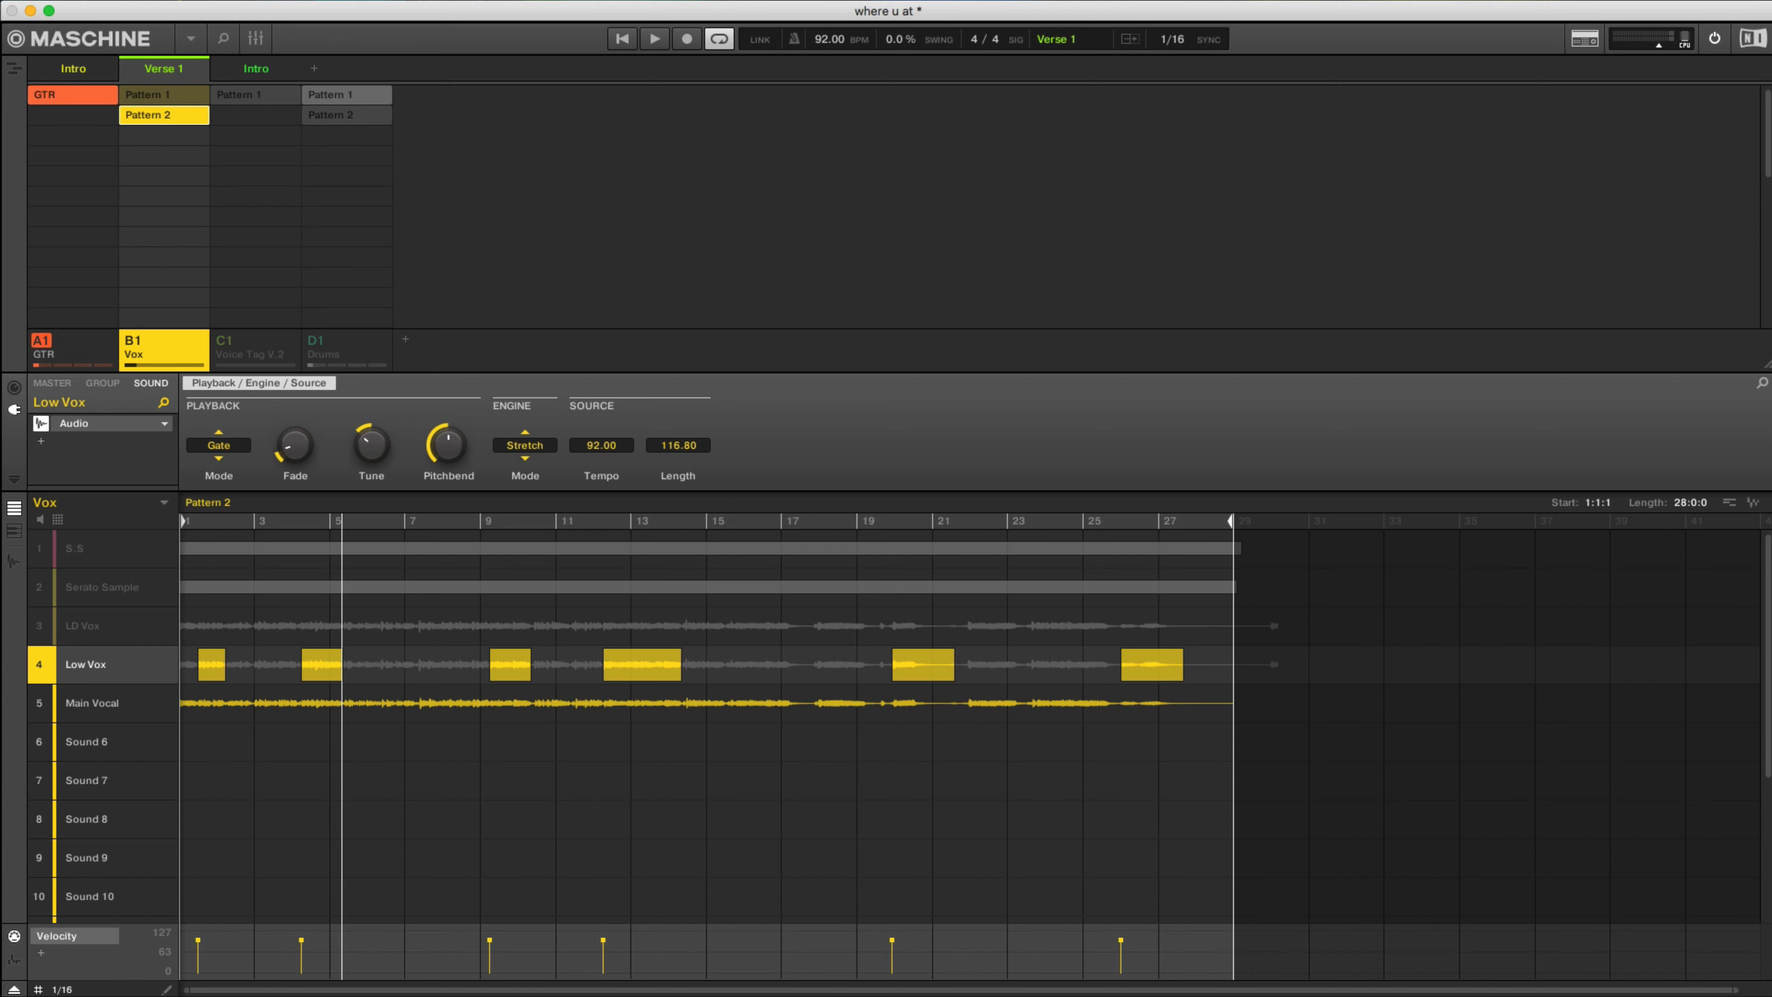
key("space")
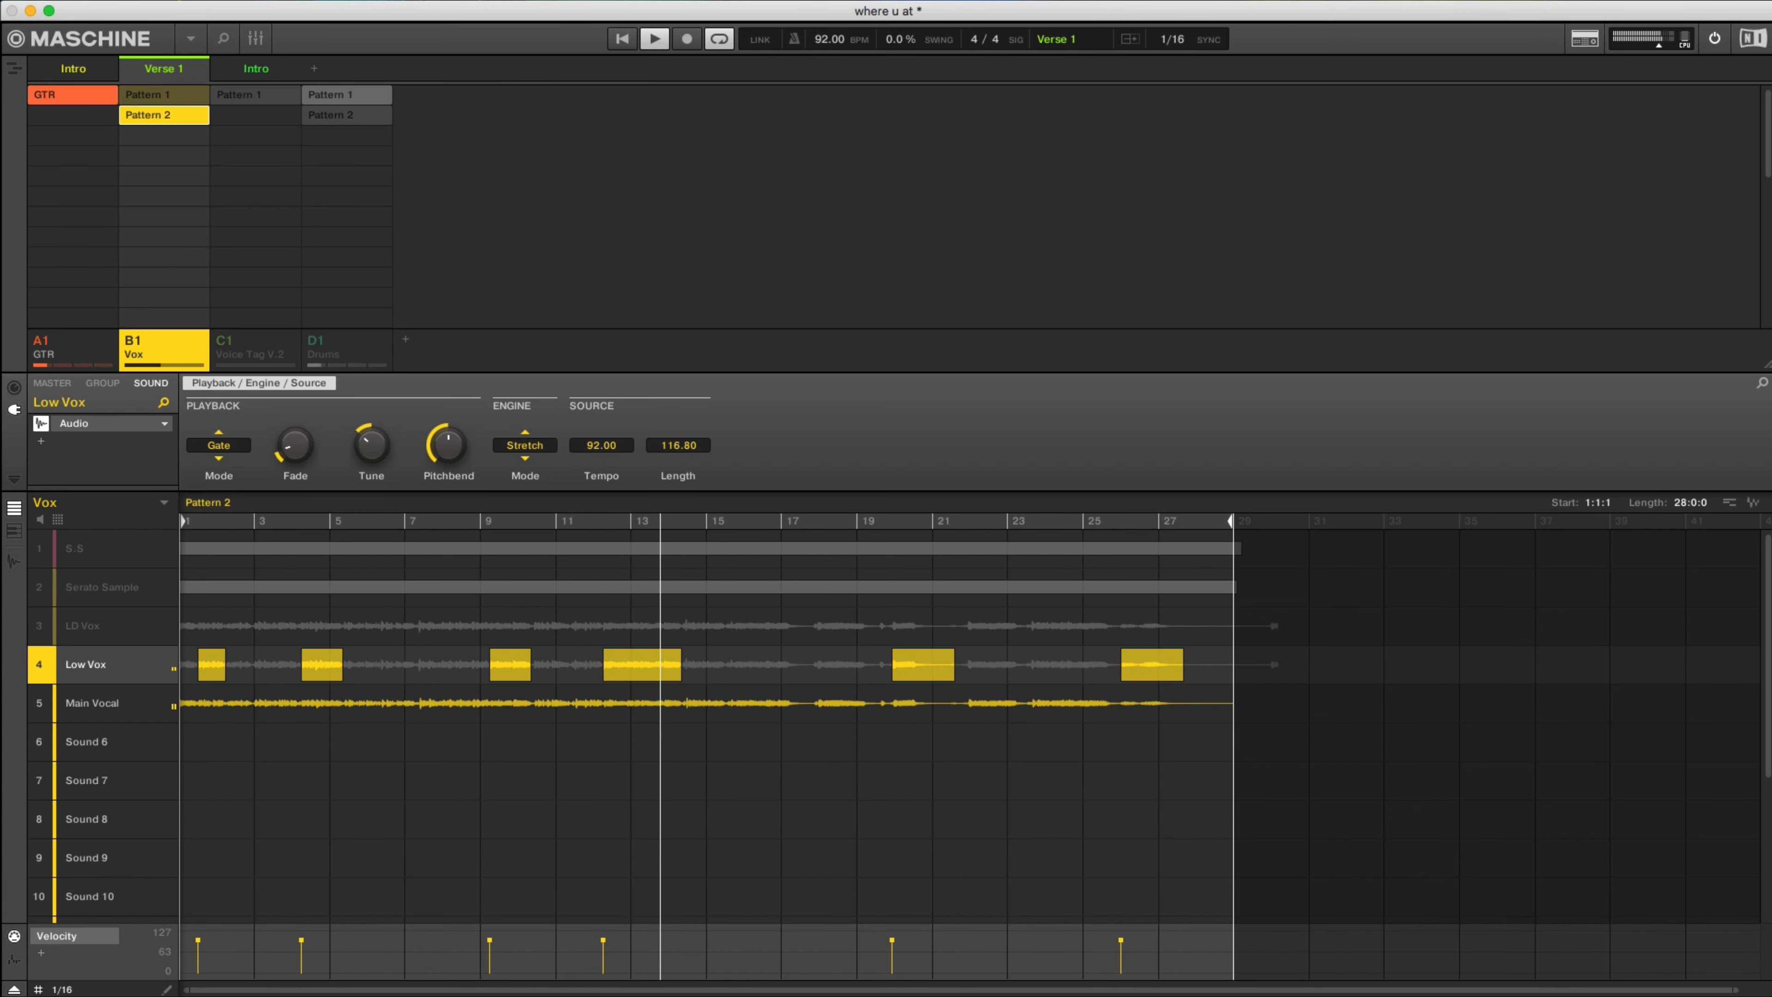
key("space")
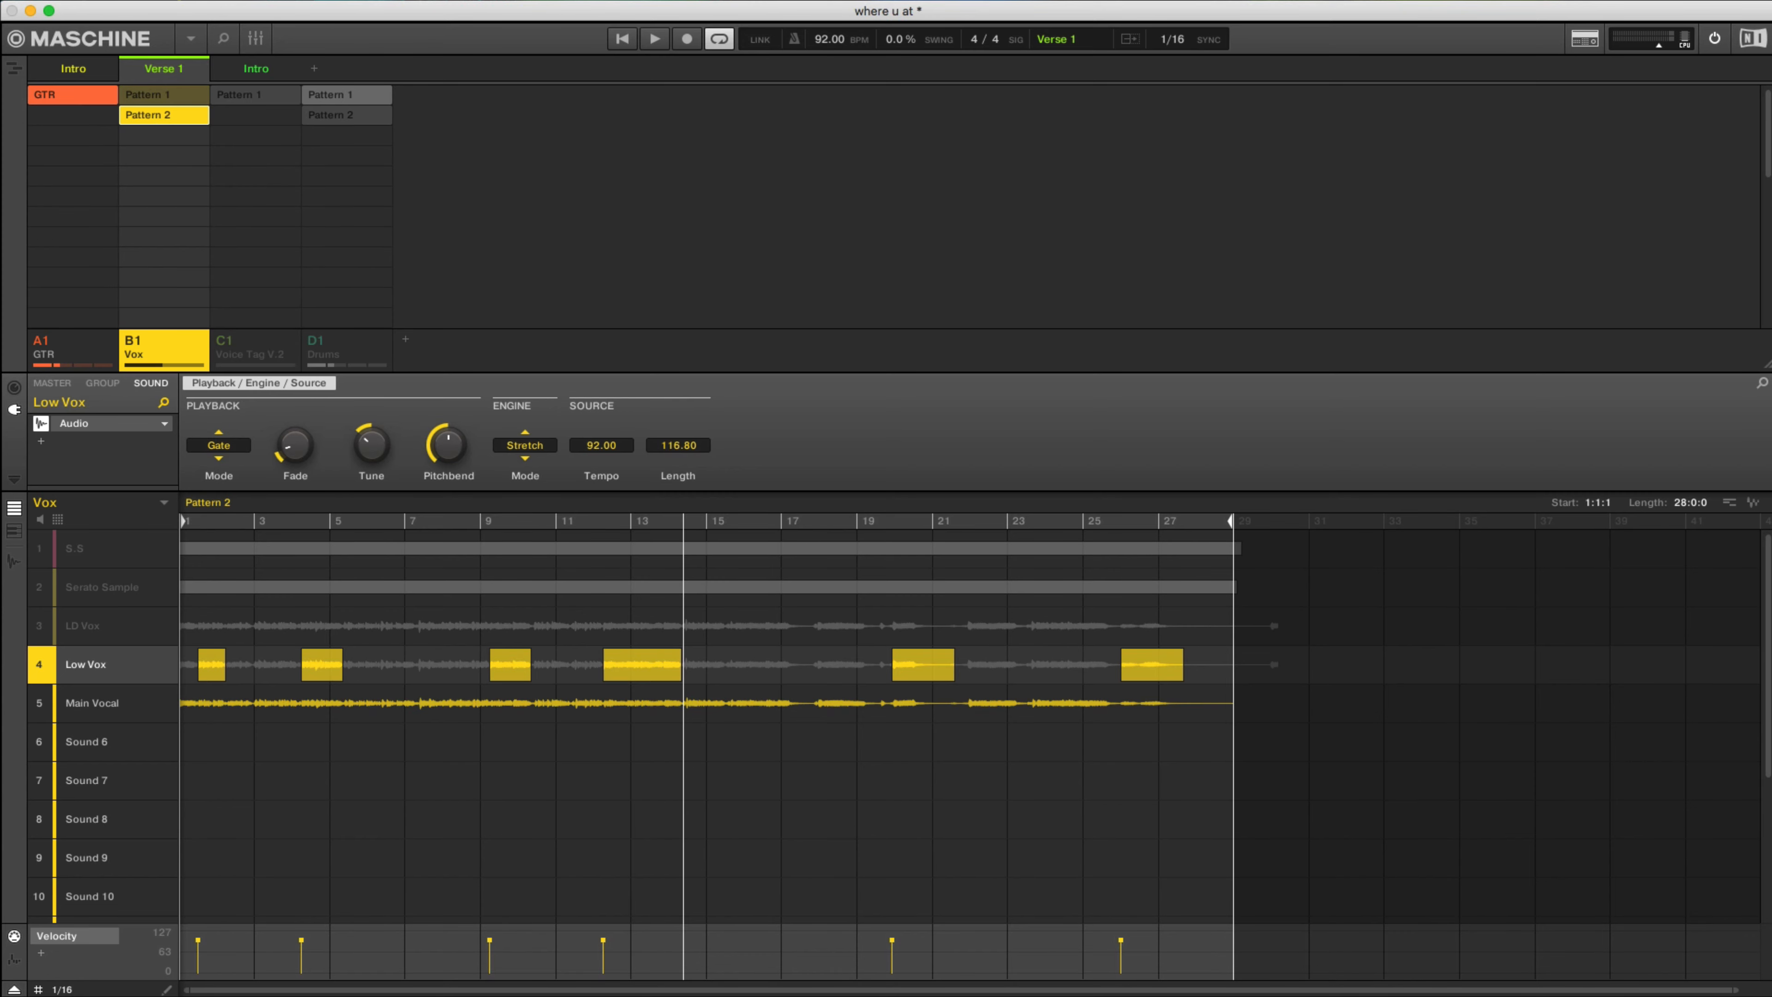
Step: Review the Intro and Verse 1 scenes with brief playback, and toggle Pattern 2 of the Vox group off and back on
left_click(74, 69)
left_click(164, 68)
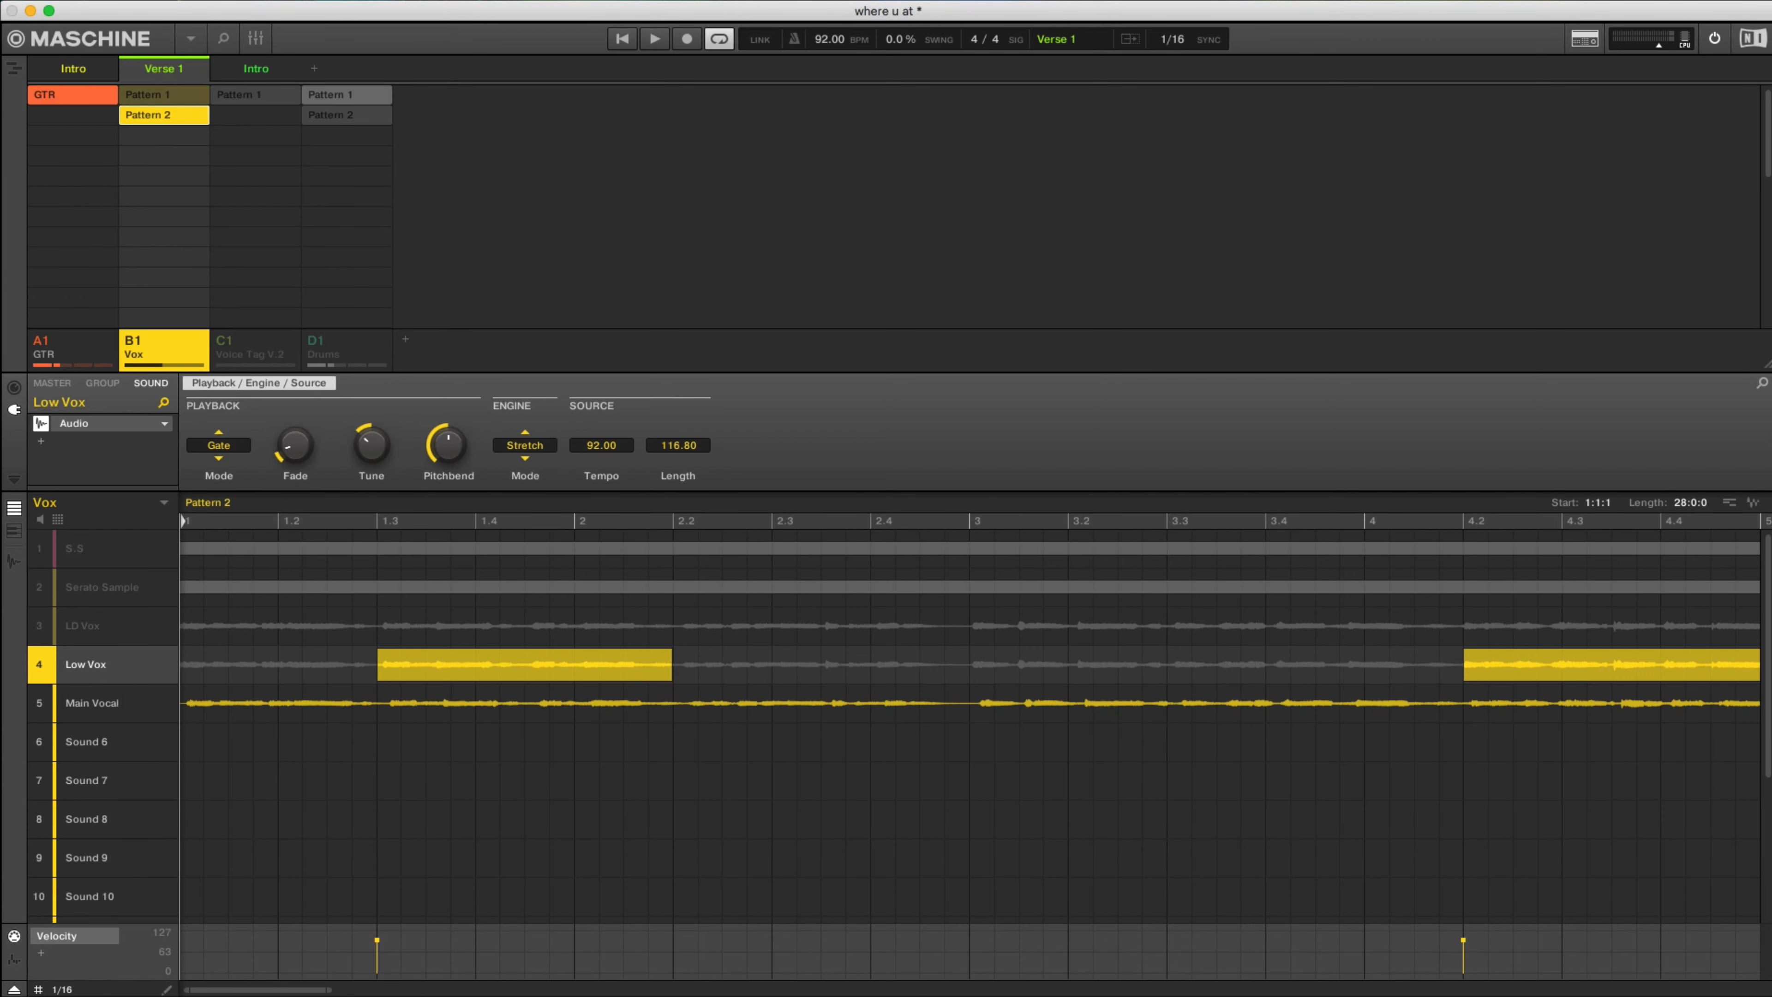
left_click(257, 68)
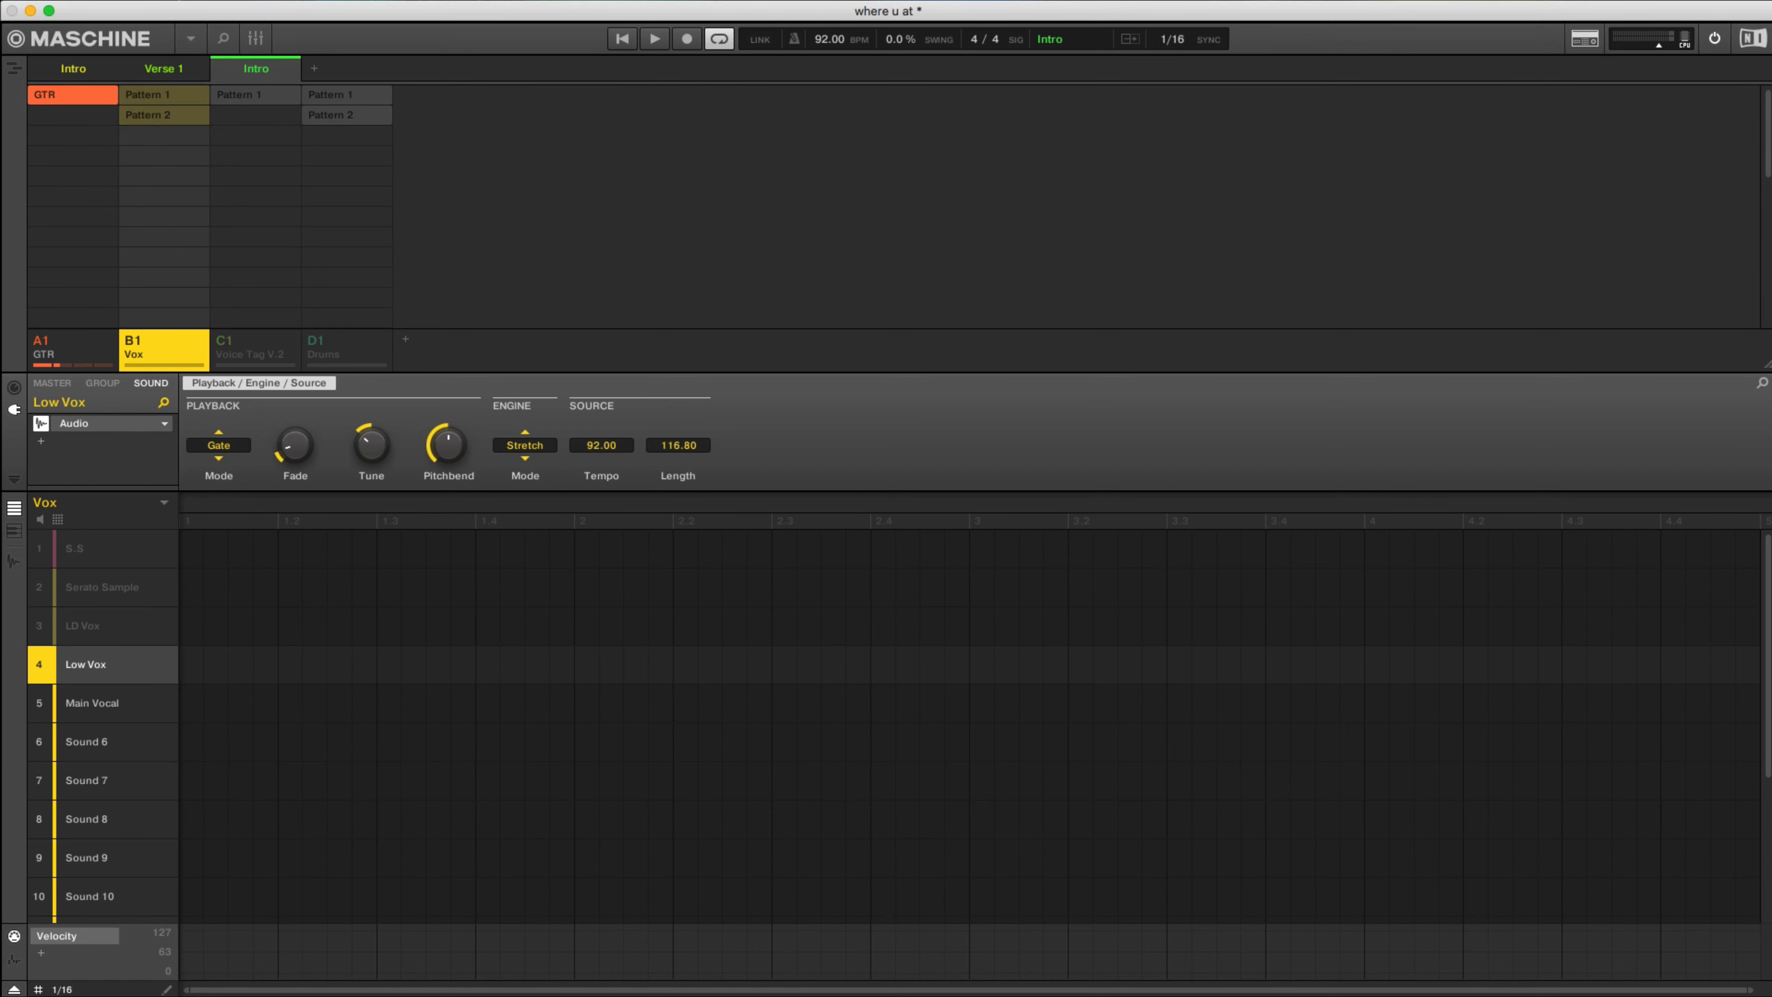
left_click(73, 68)
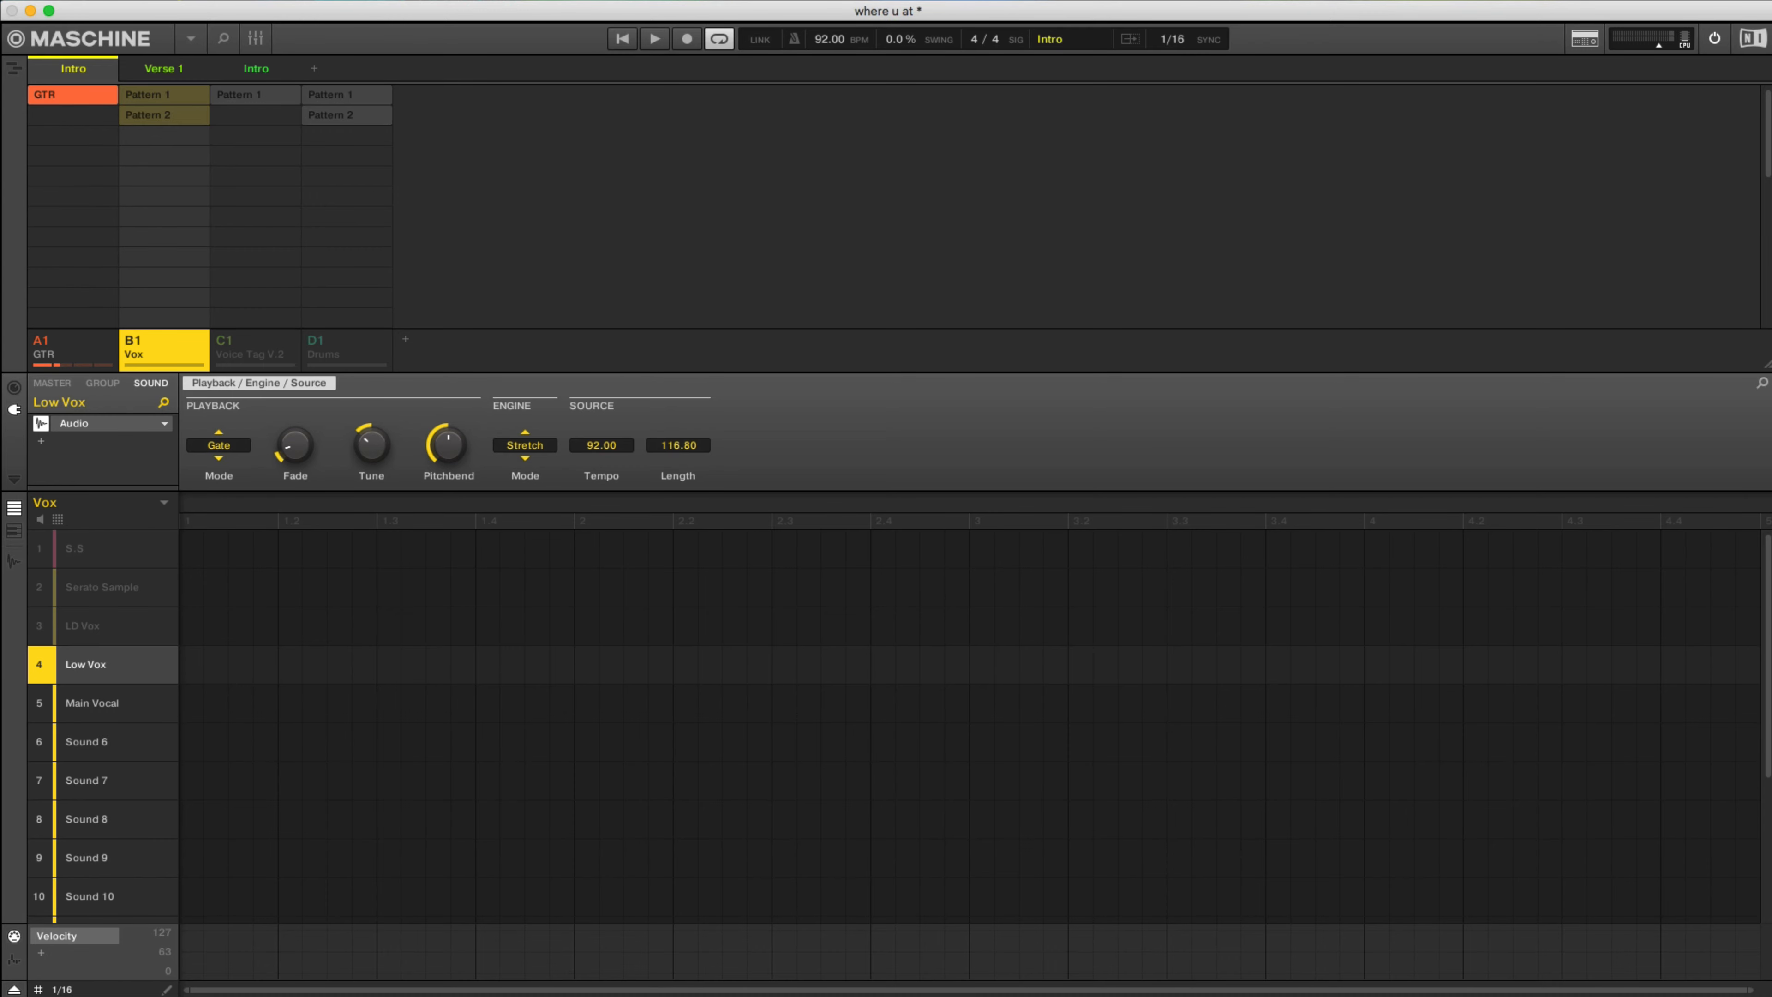
key("space")
key("space")
left_click(164, 69)
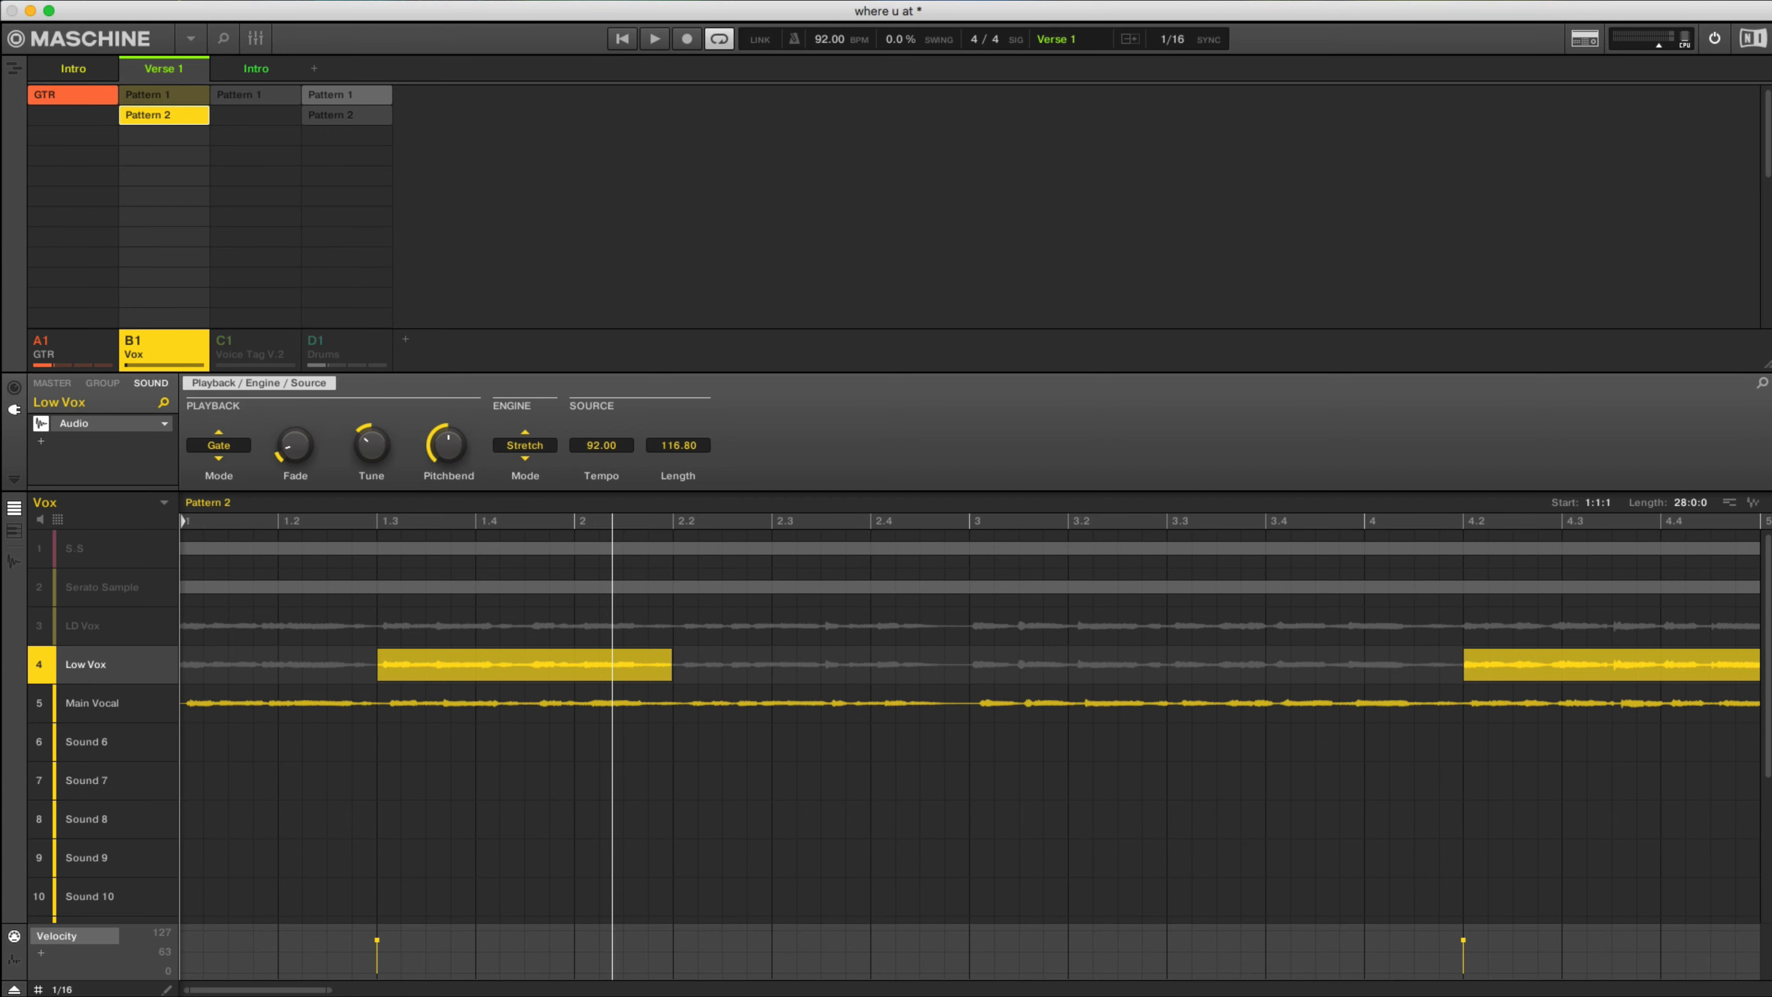
left_click(164, 116)
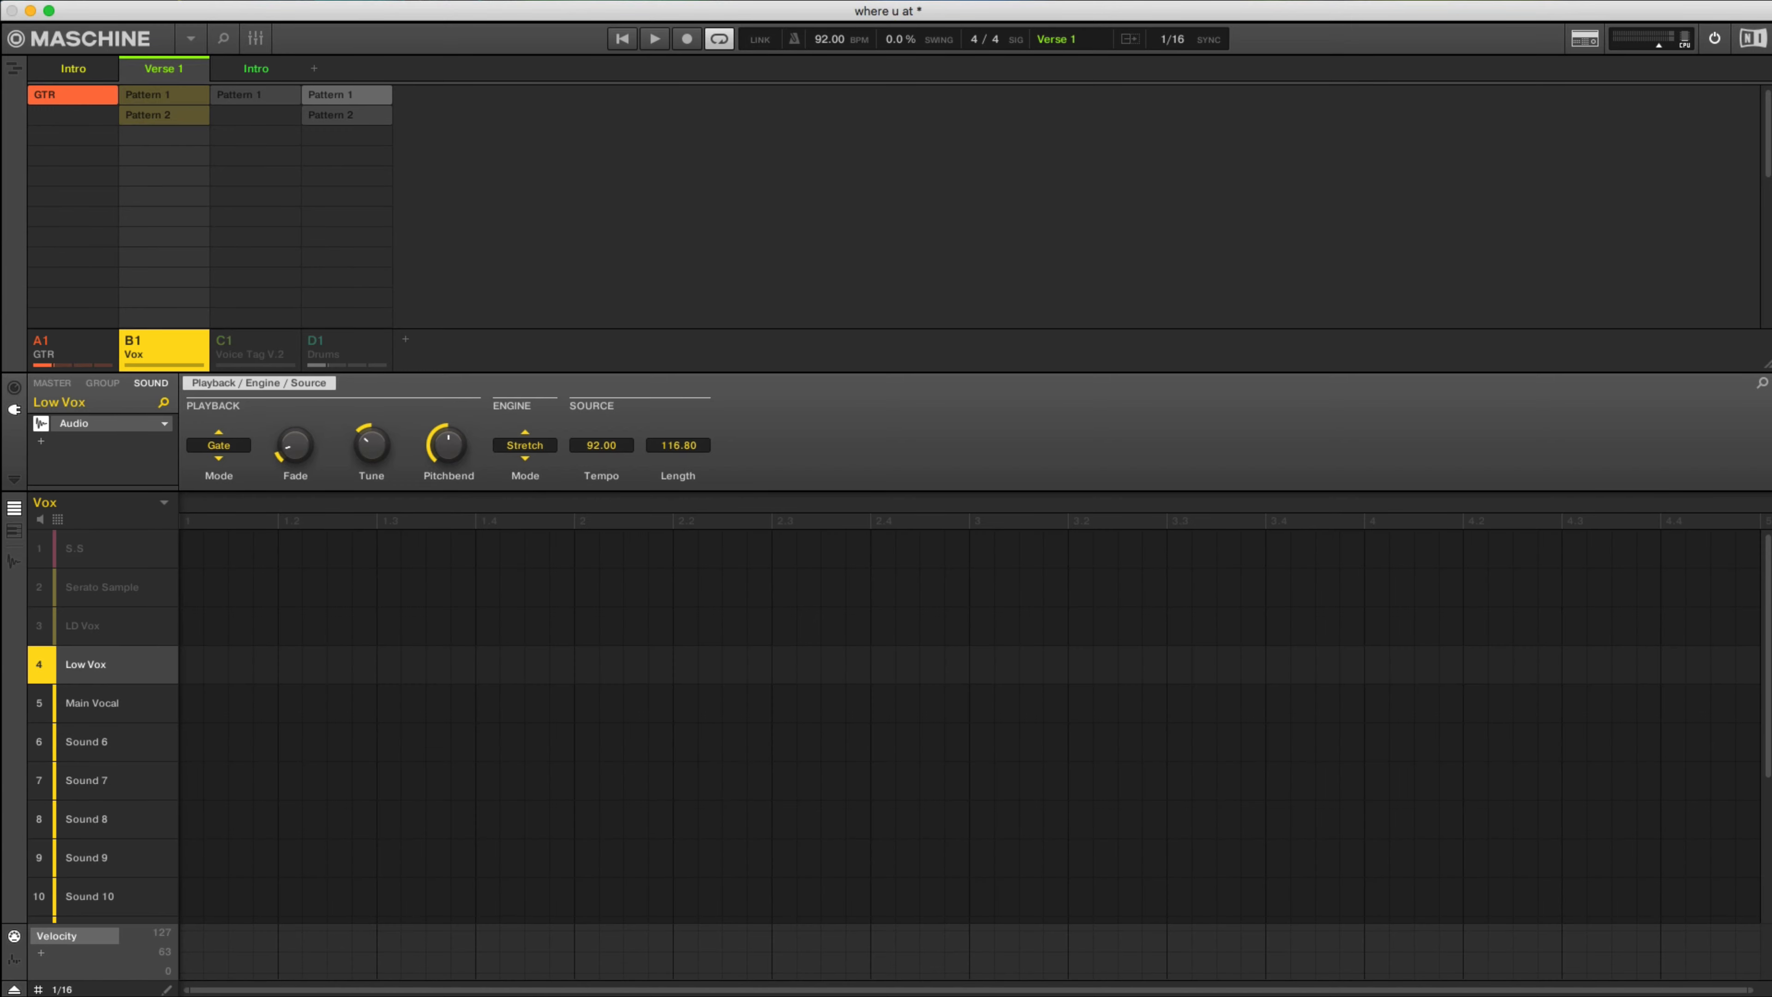
left_click(164, 116)
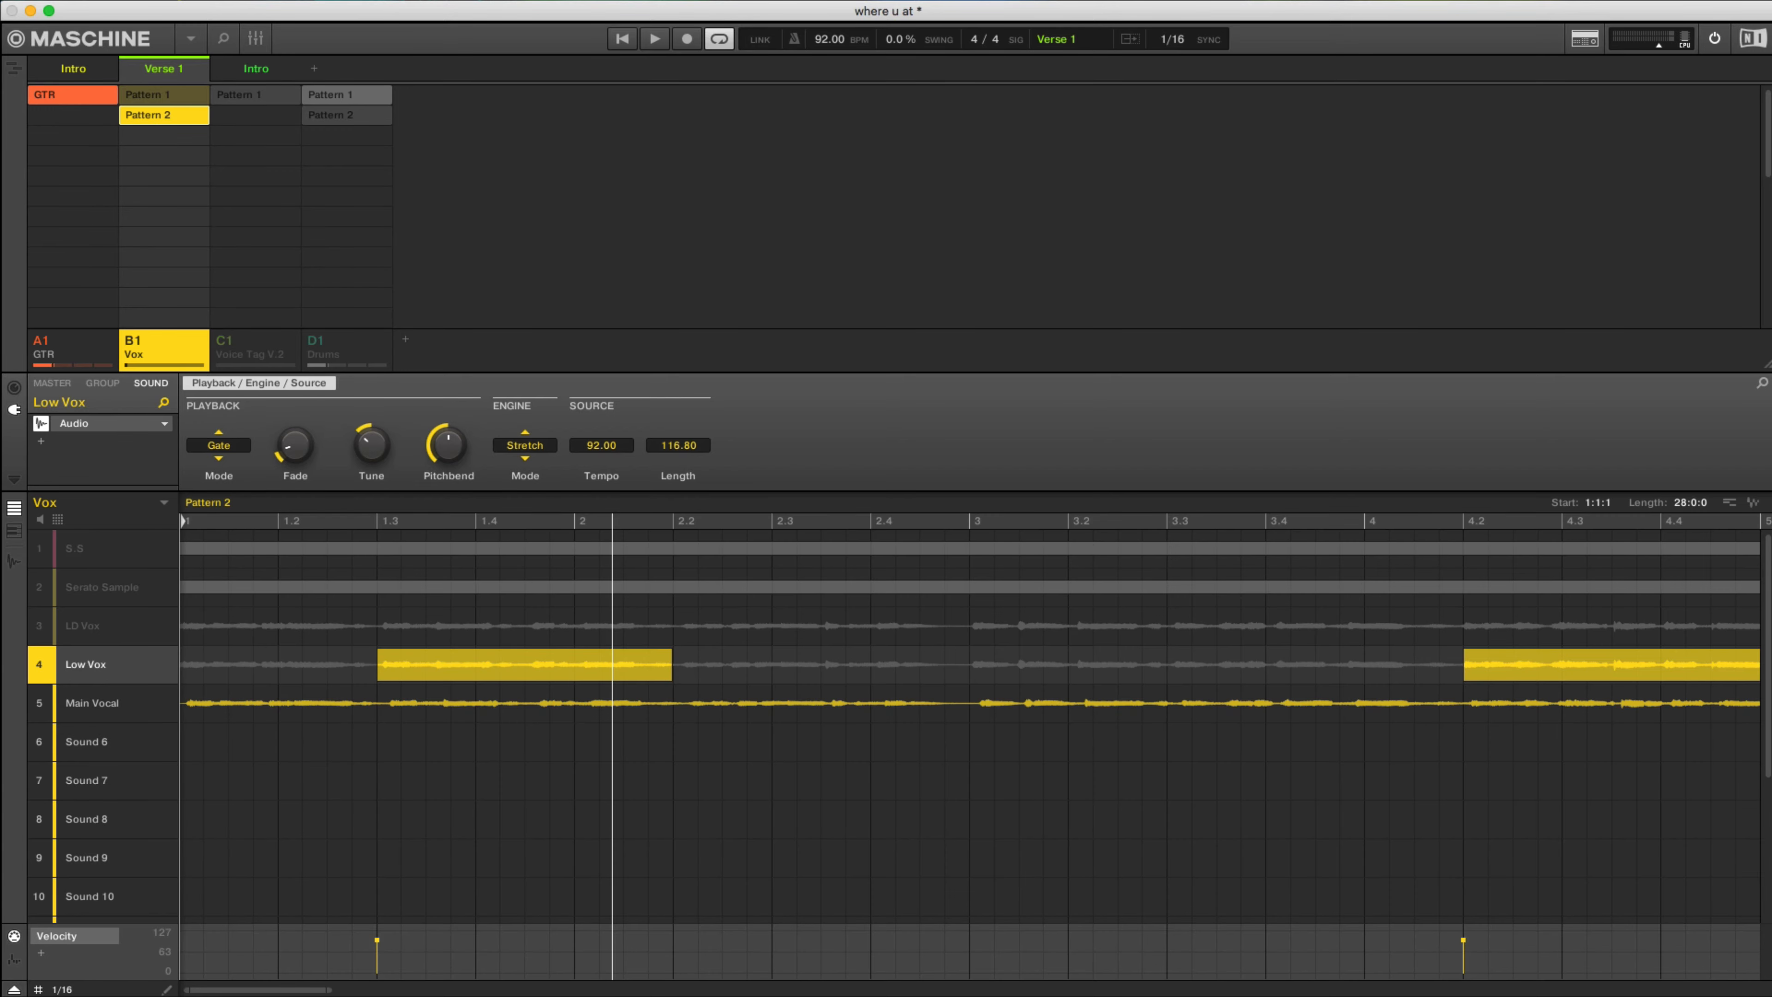
Step: Show the whole song in the arrangement timeline, from the Intro through Verse 1, and play it from the beginning
key("Tab")
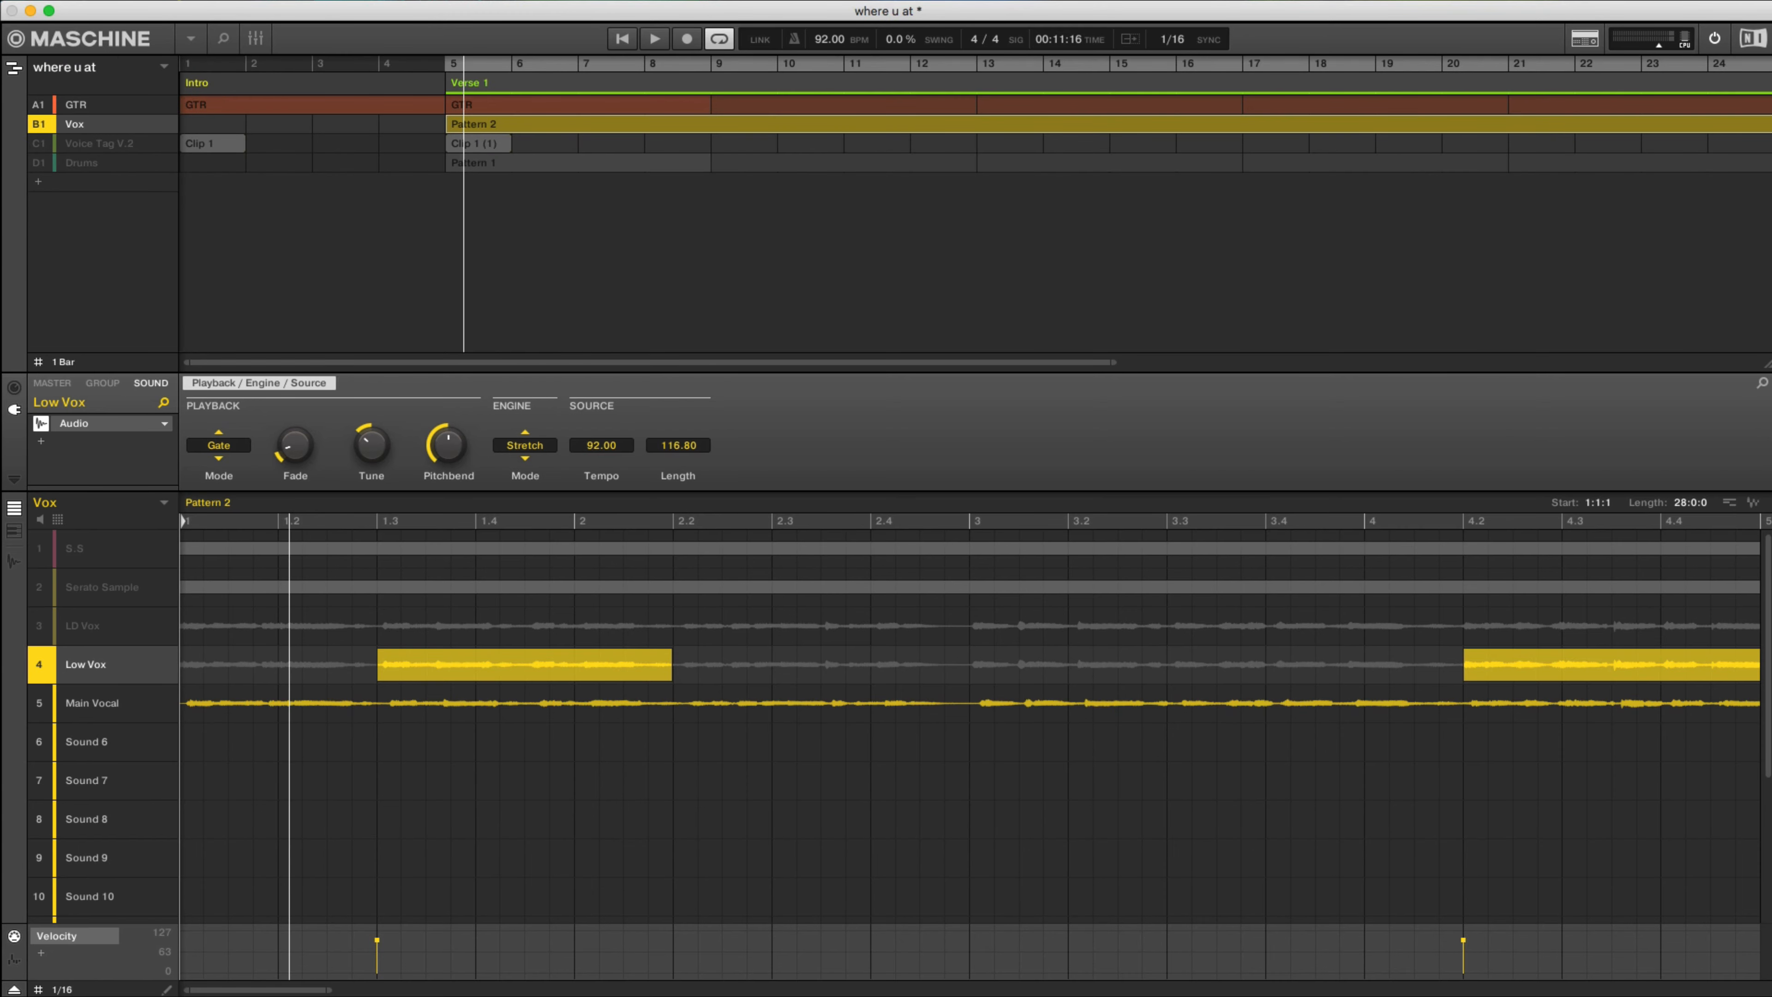
left_click_drag(1113, 362, 1658, 362)
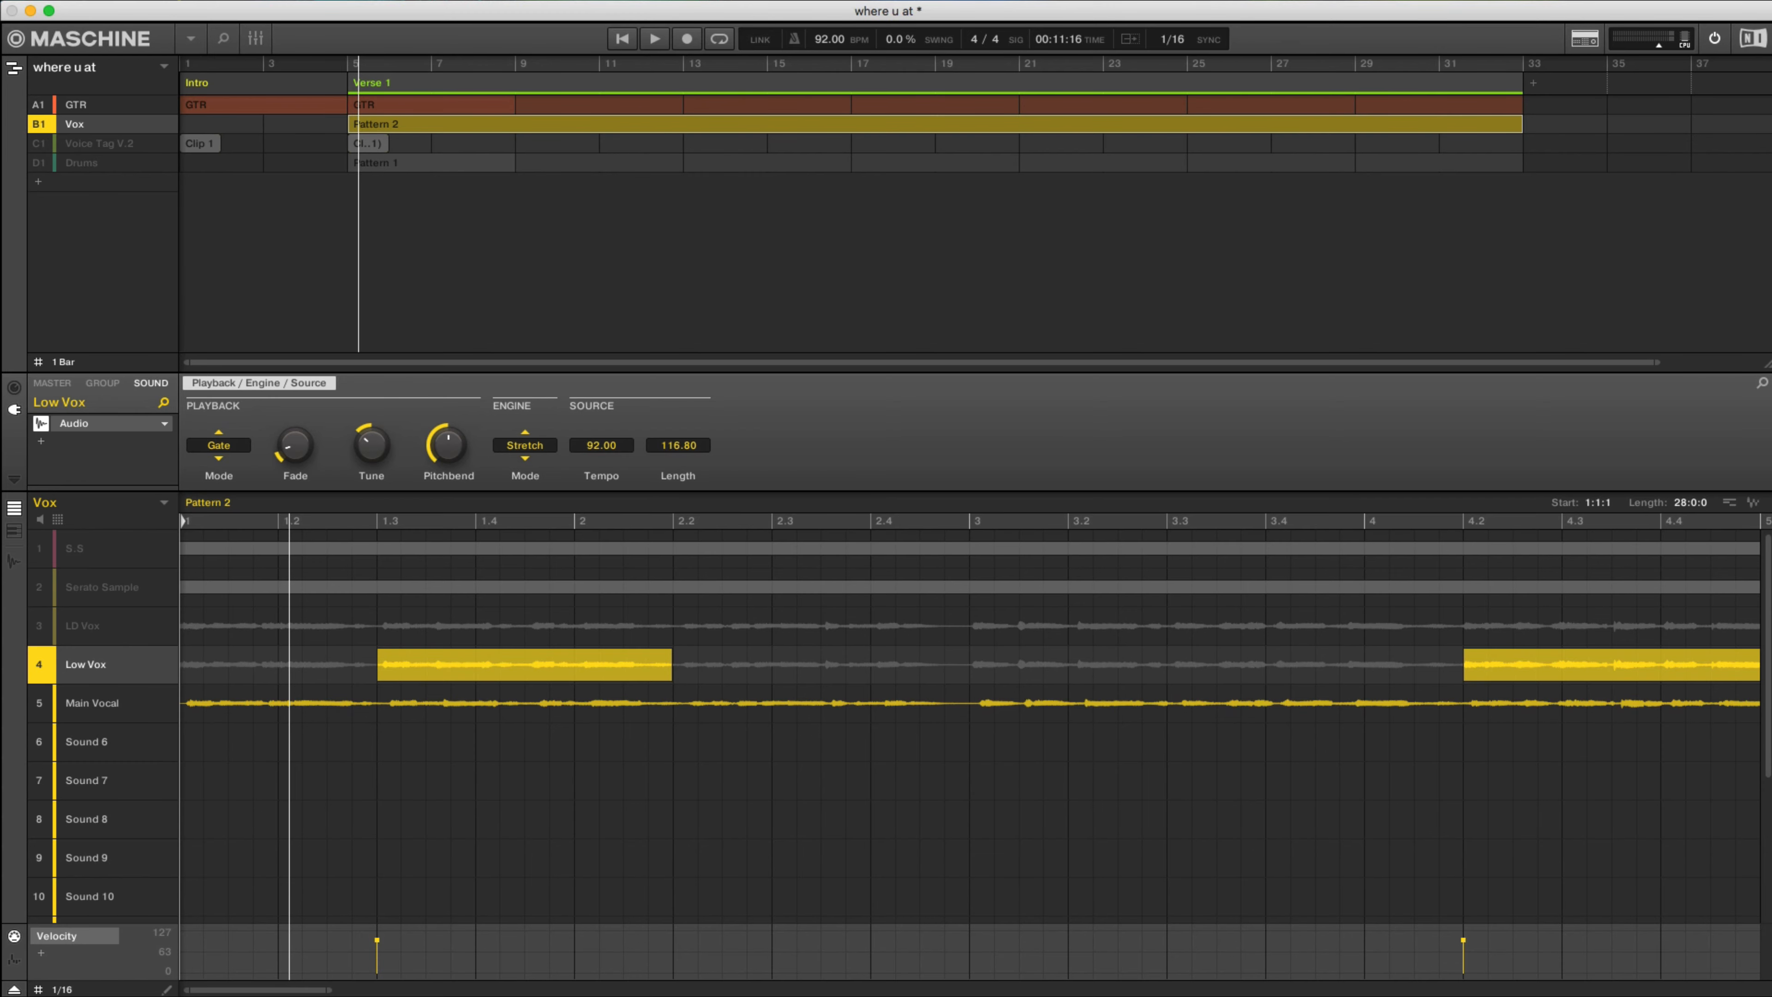
key("Left")
key("Right")
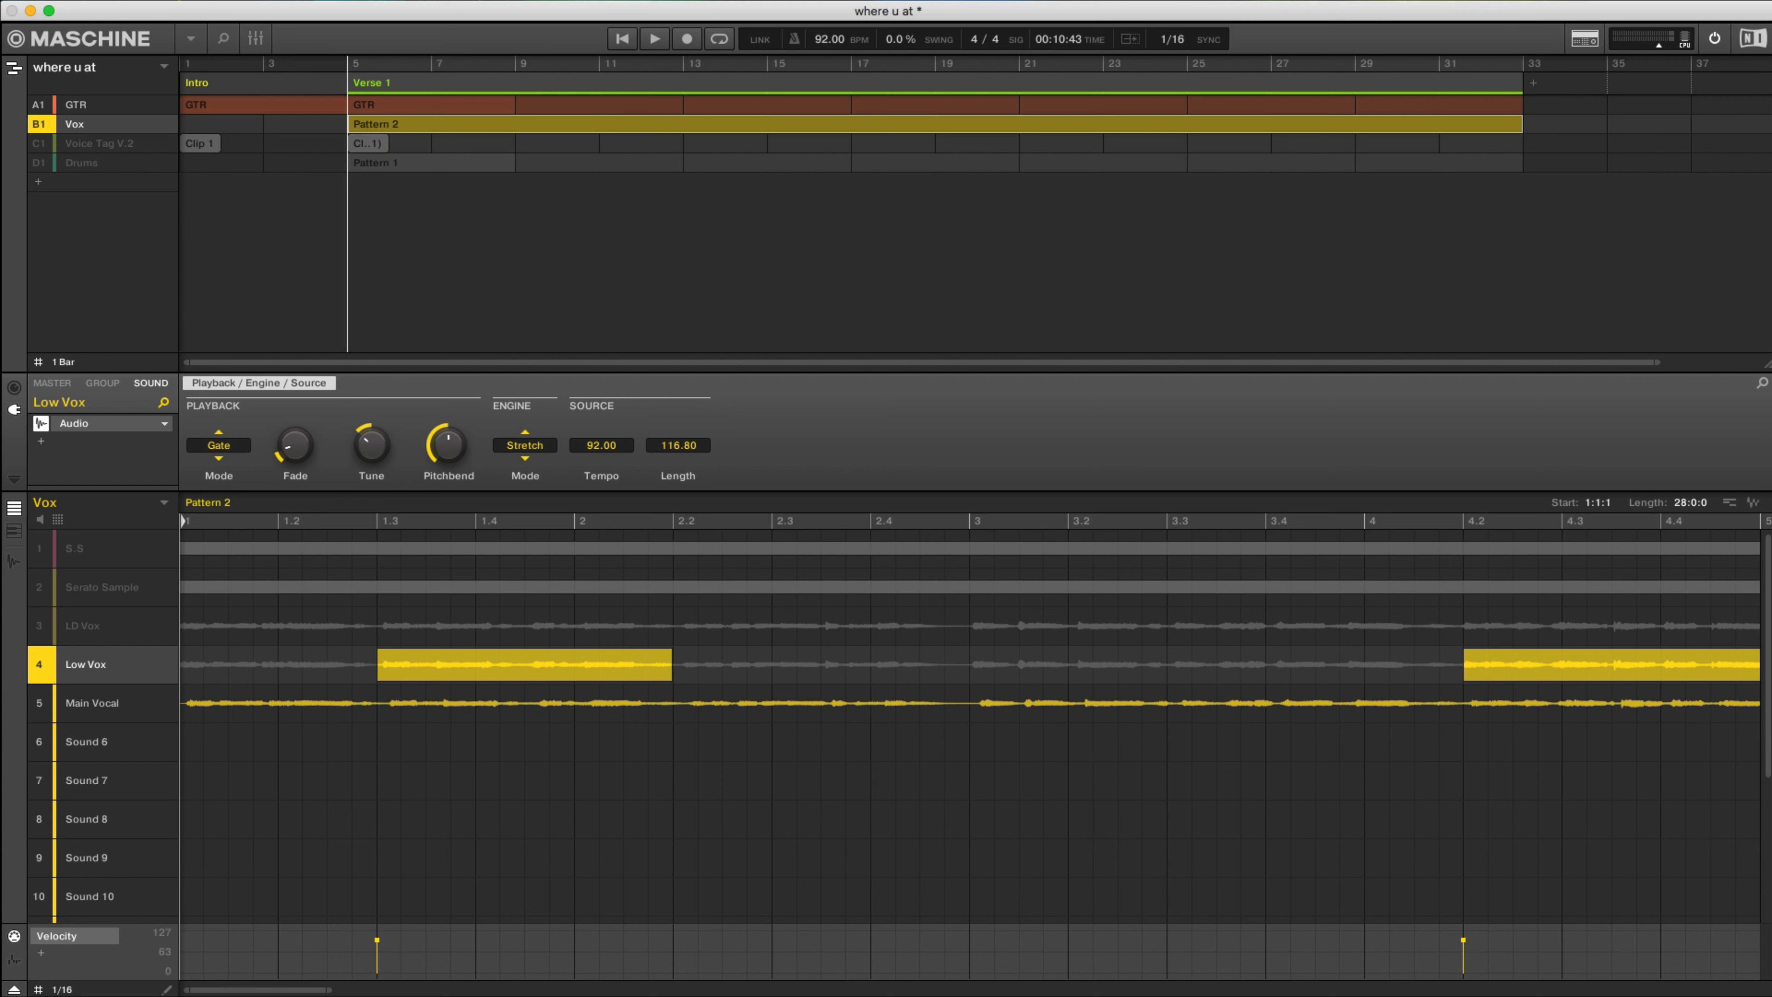
key("space")
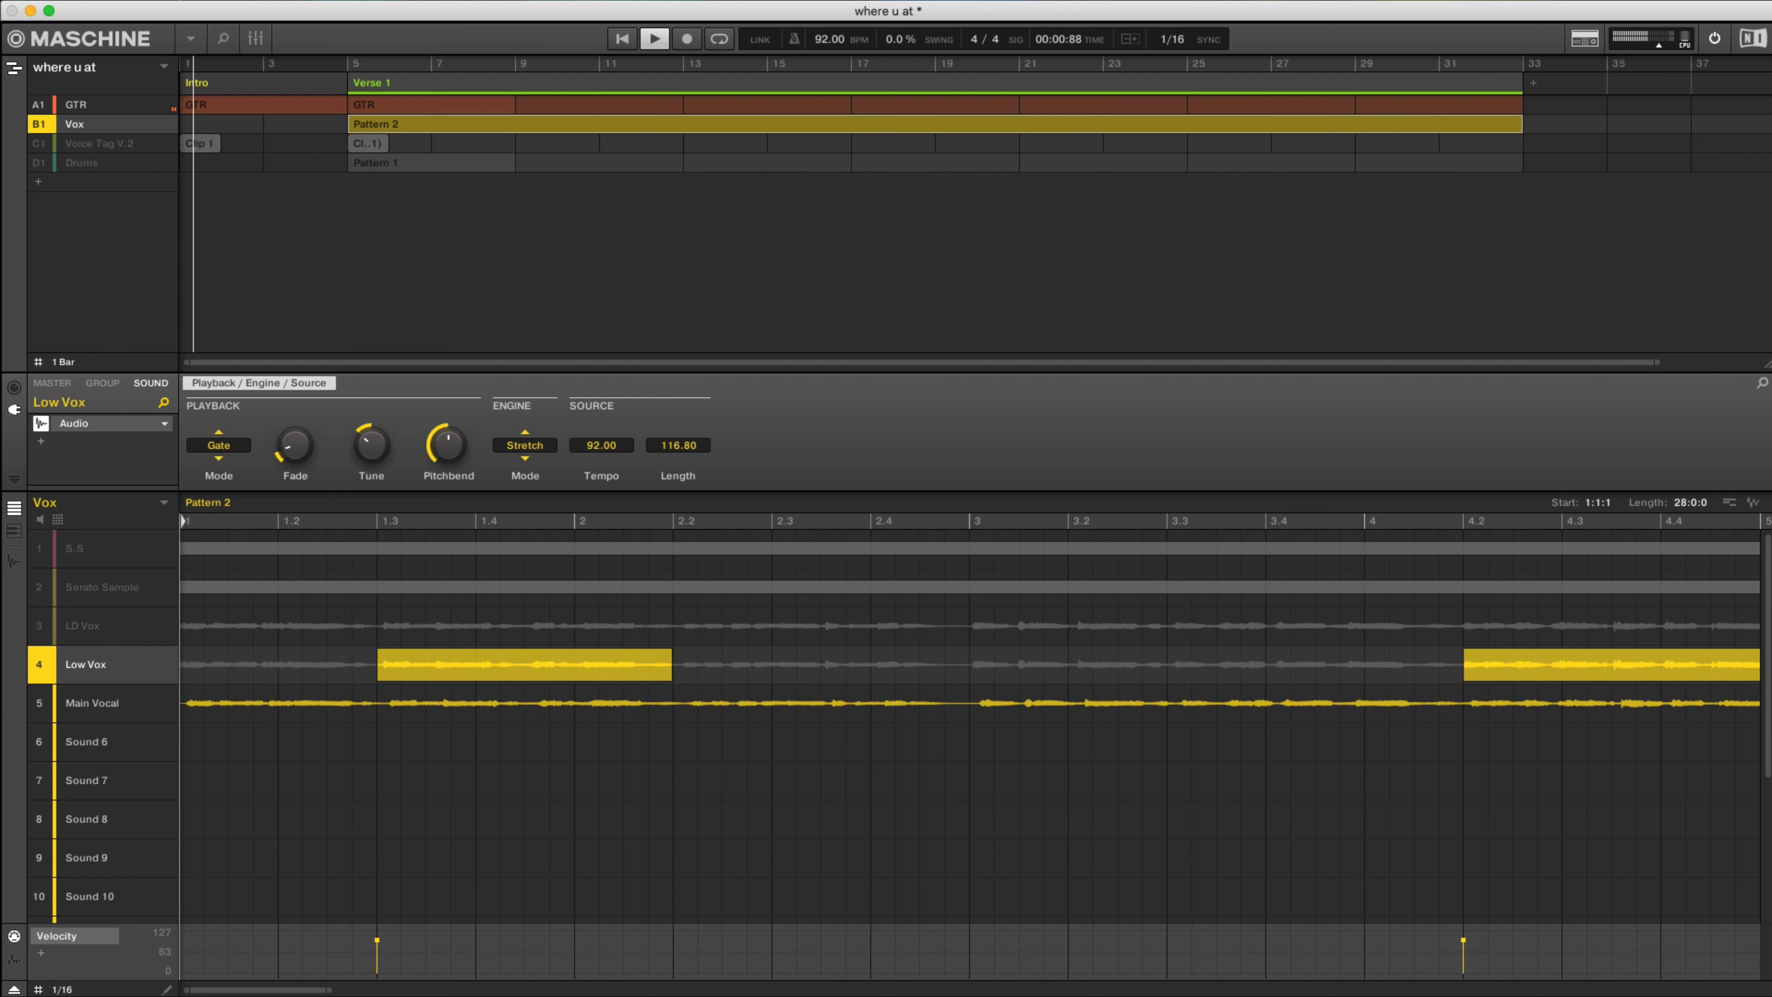